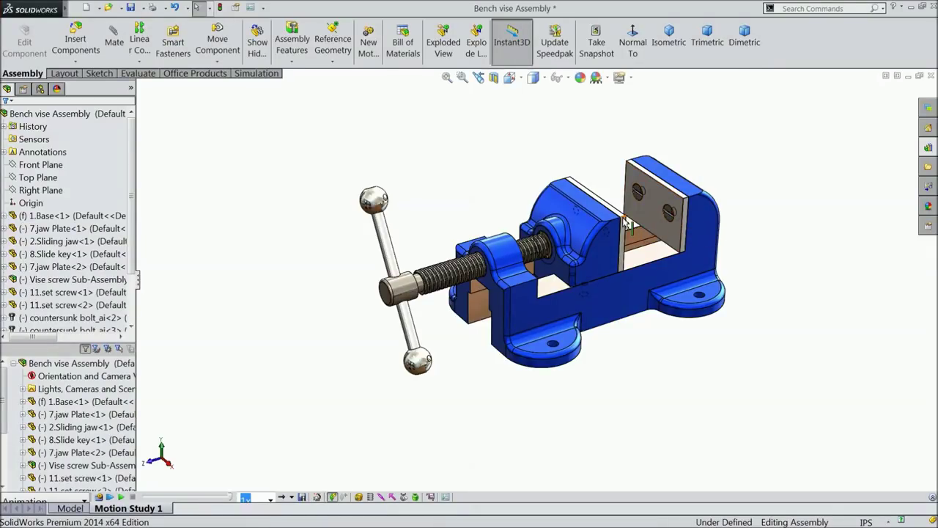
Drag the sliding jaw out and back, then play the vise motion animation.
mouse_move(627, 223)
left_mouse_down()
mouse_move(581, 235)
mouse_move(650, 220)
left_mouse_up()
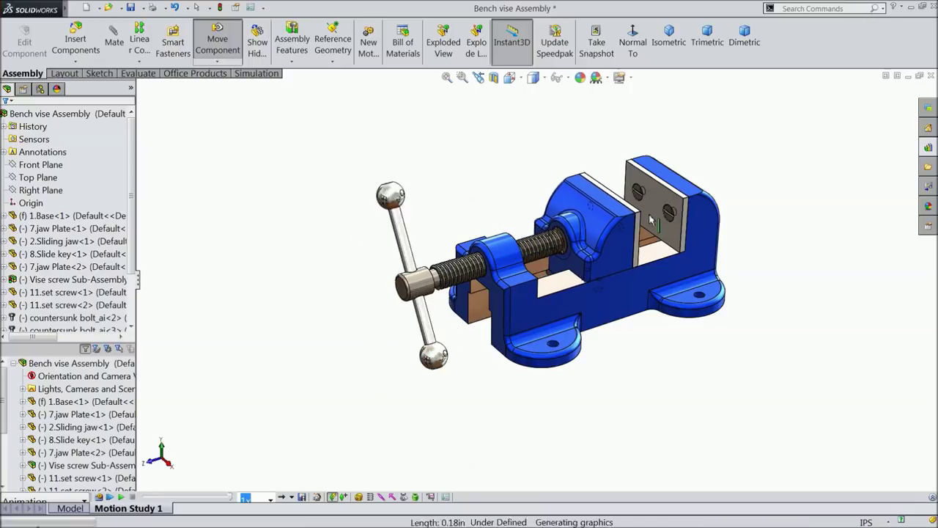
left_click_drag(649, 220, 634, 229)
key("Escape")
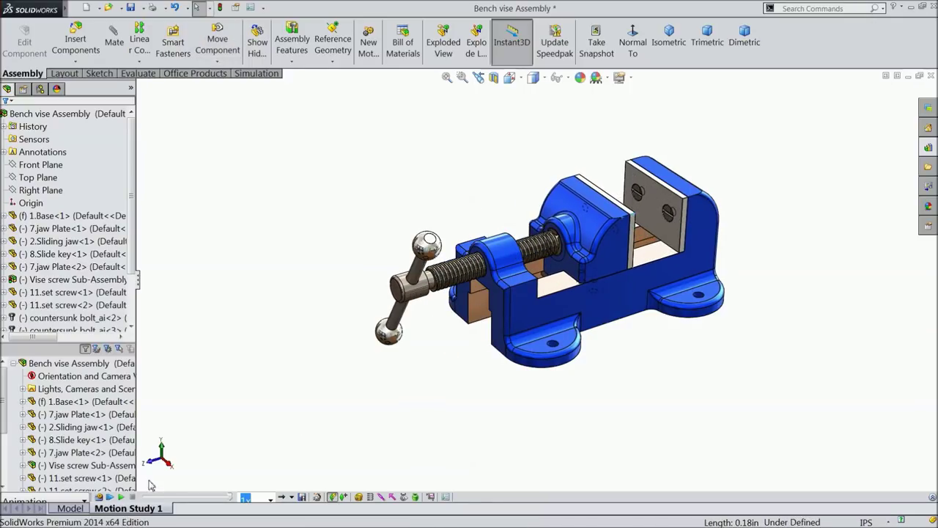
left_click(121, 497)
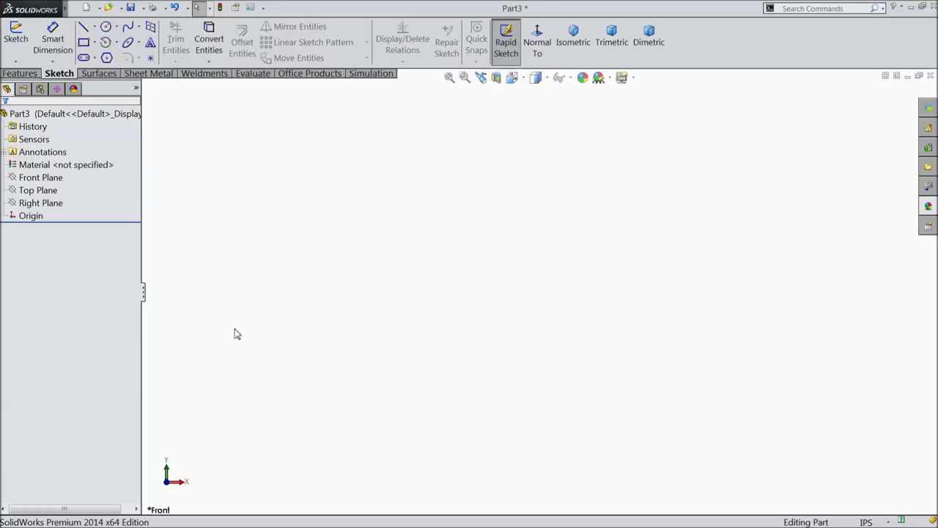
Draw a corner rectangle in a new sketch on the Front Plane.
left_click(42, 178)
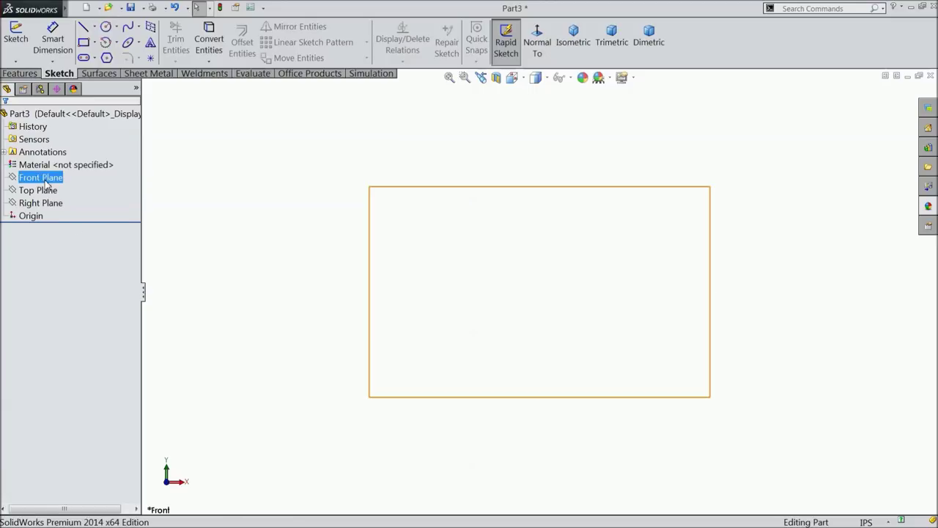
left_click(47, 165)
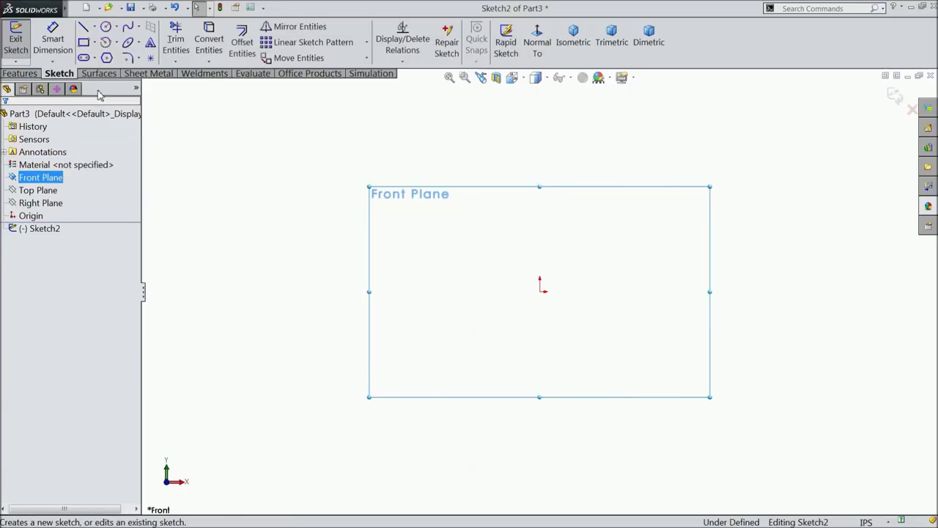
left_click(86, 44)
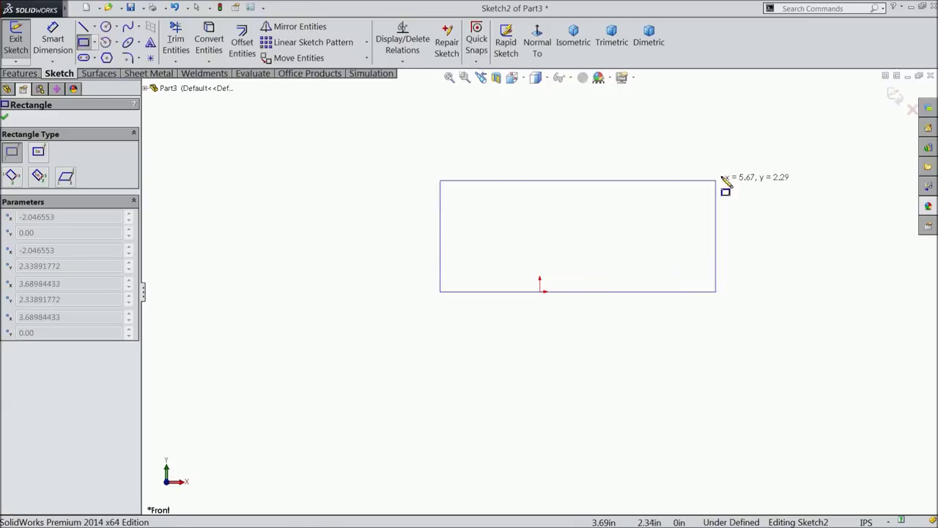
left_click(746, 138)
right_click(796, 180)
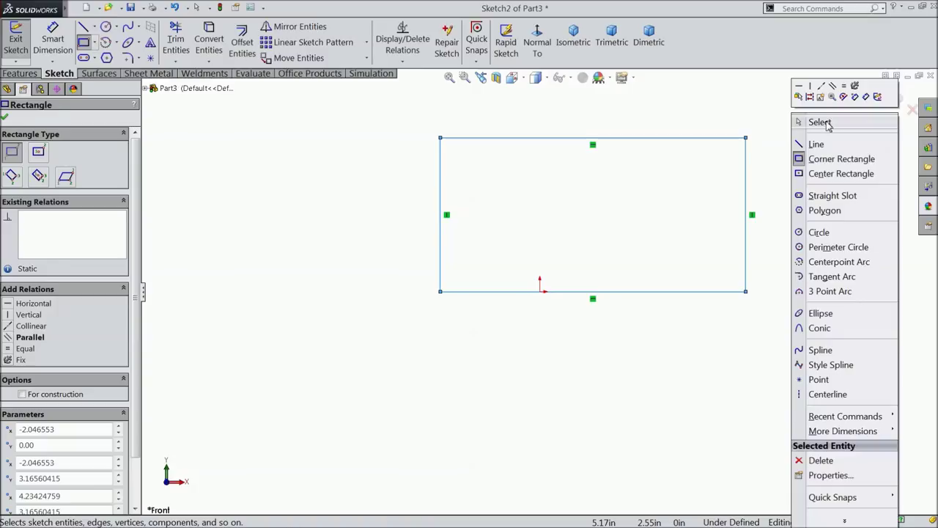
left_click(819, 121)
scroll(772, 171, "down", 3)
scroll(337, 425, "up", 1)
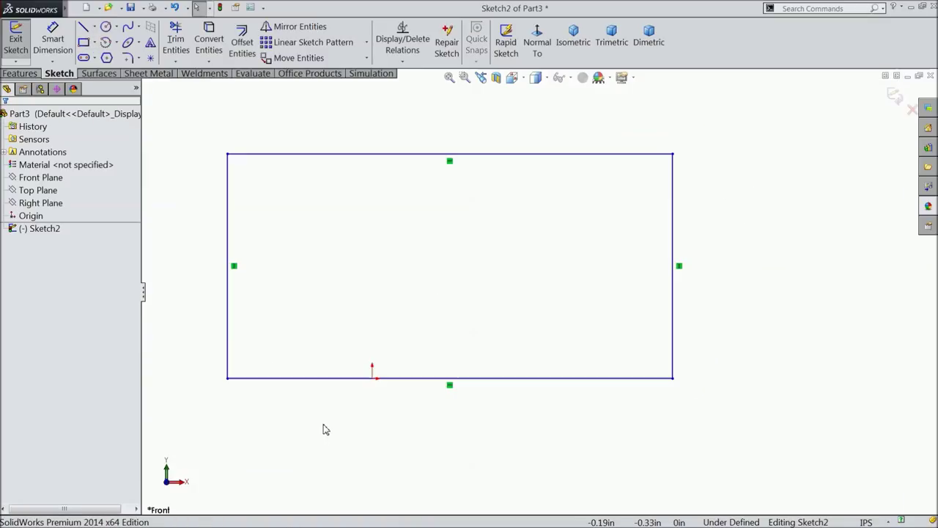
Add a Midpoint relation centring the rectangle's bottom edge on the origin.
left_click(372, 379)
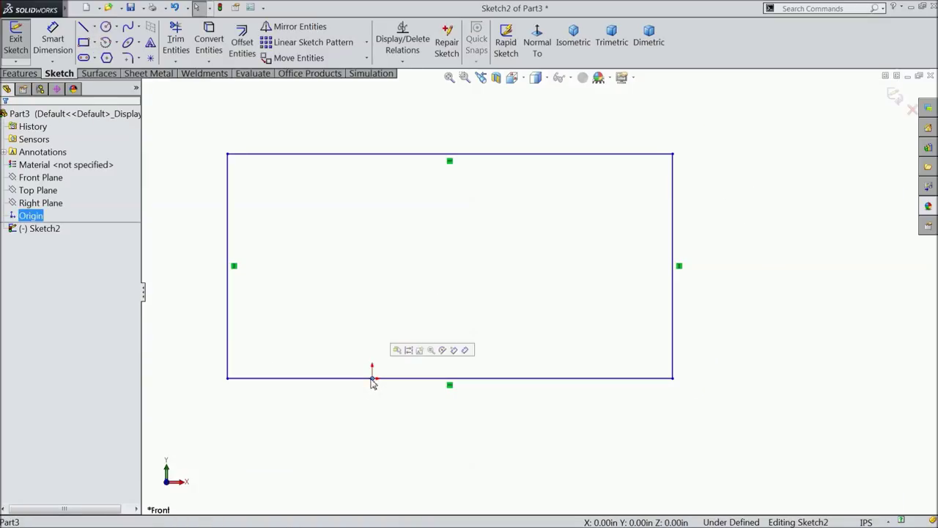
left_click(470, 378, "ctrl")
left_click(492, 336)
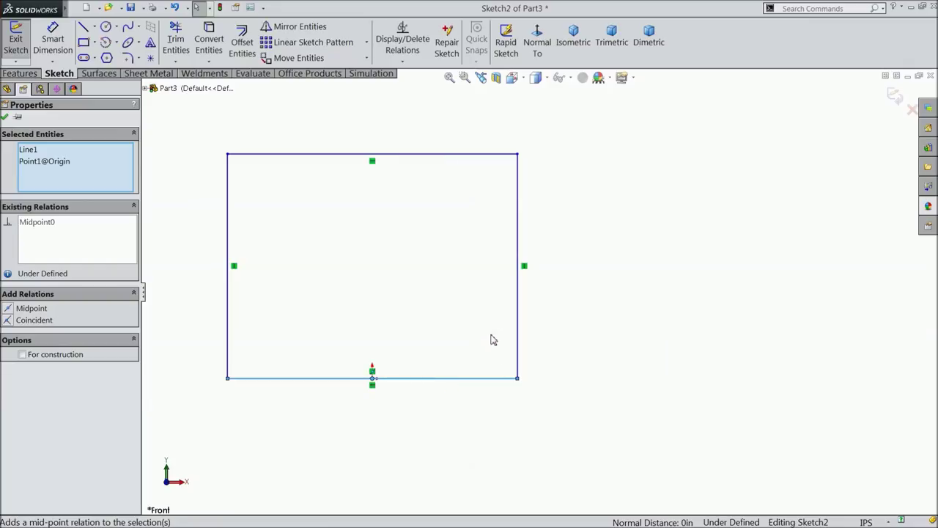
left_click(5, 117)
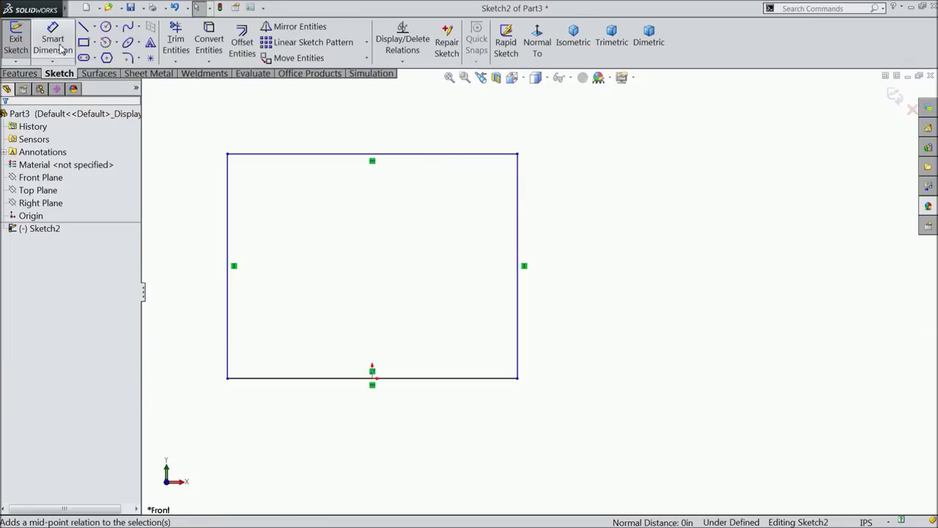
Dimension the rectangle's top edge to 2.75 and its right edge to 1.562.
left_click(53, 40)
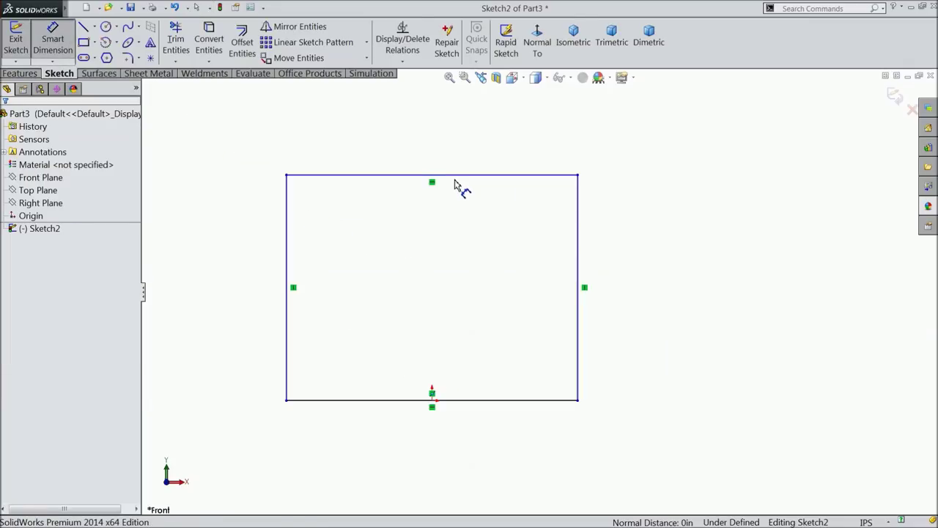
left_click(455, 181)
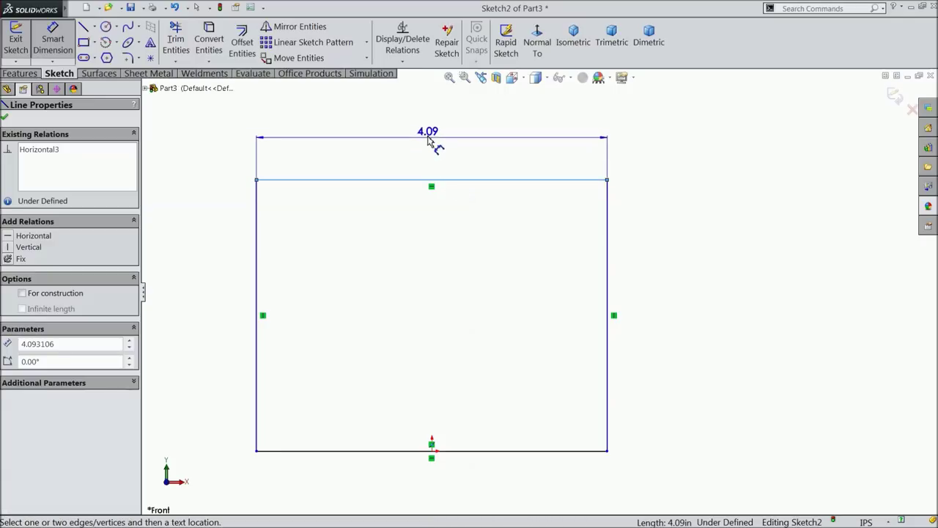
left_click(424, 139)
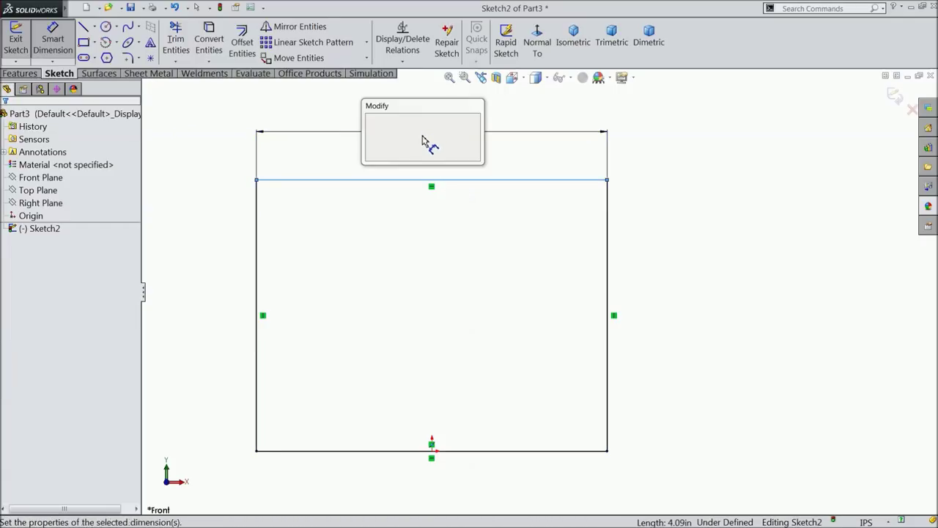
type("2.")
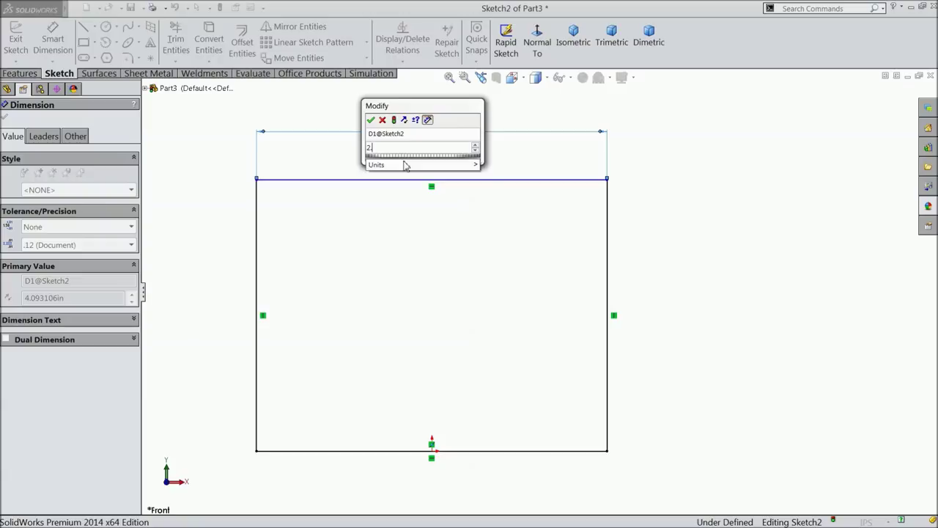
type("75")
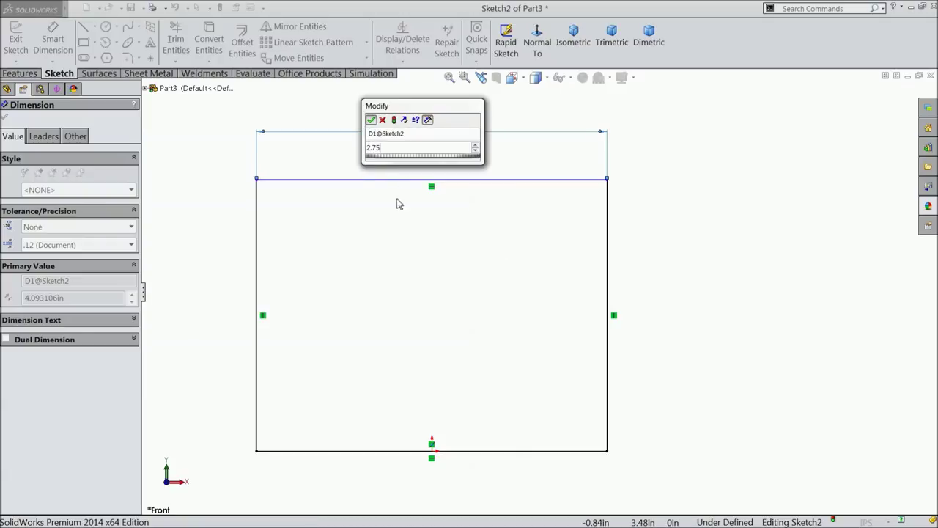
key("Return")
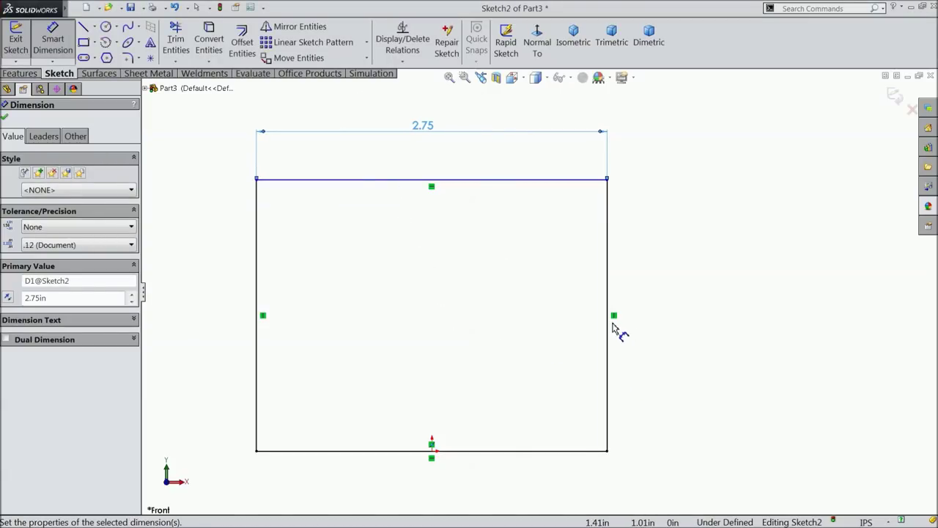
left_click(613, 327)
left_click(666, 314)
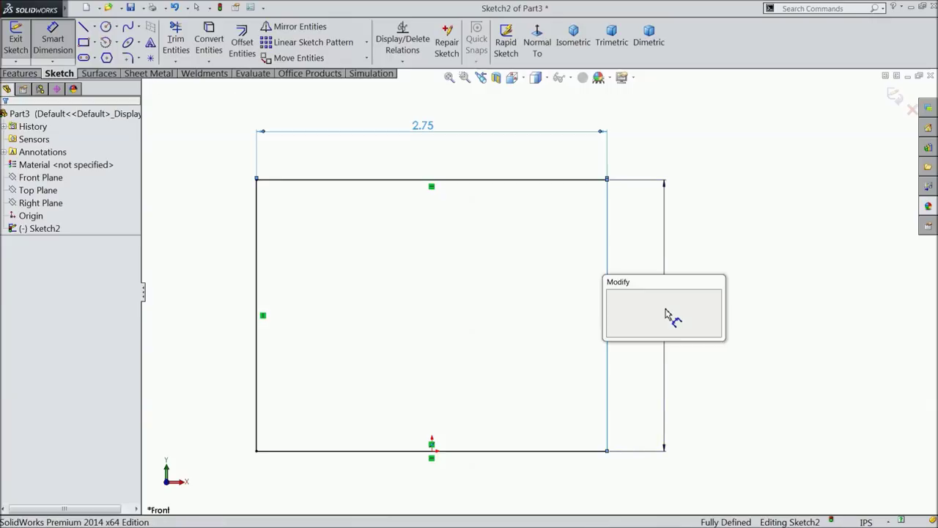
type("1.562")
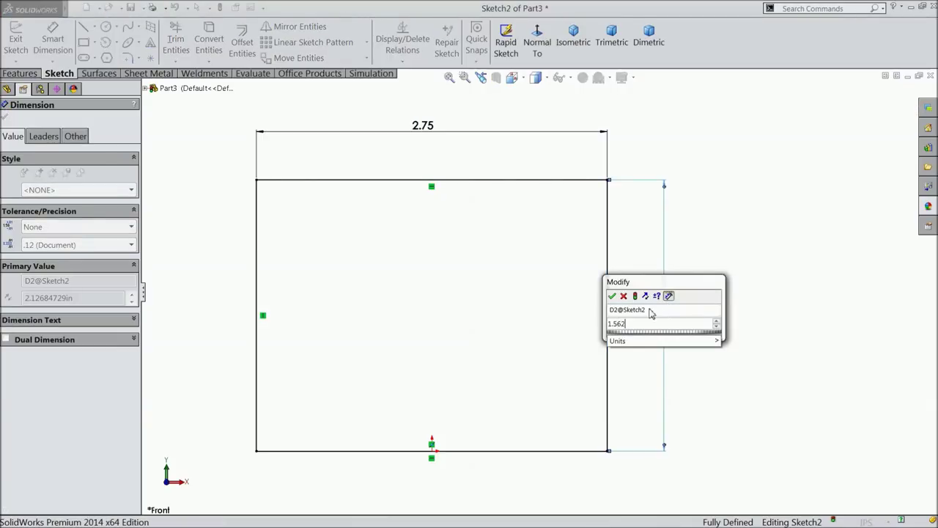
left_click(612, 297)
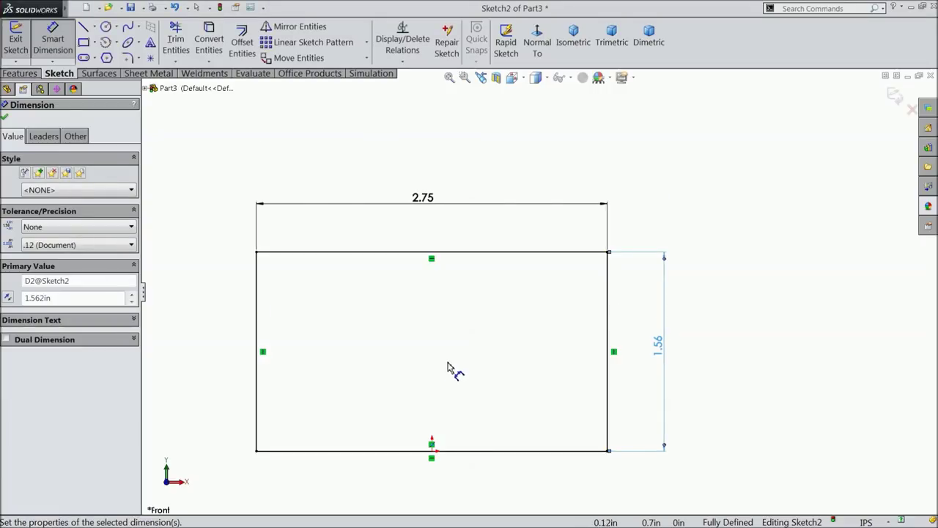
left_click(6, 117)
left_click(21, 74)
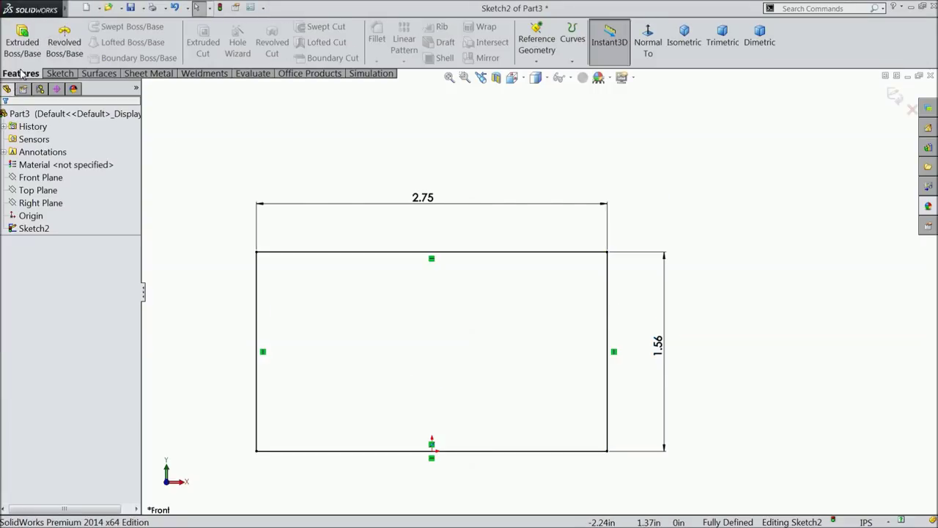
Extrude the rectangle Mid Plane to a 7.25 in depth, forming the base block.
left_click(22, 40)
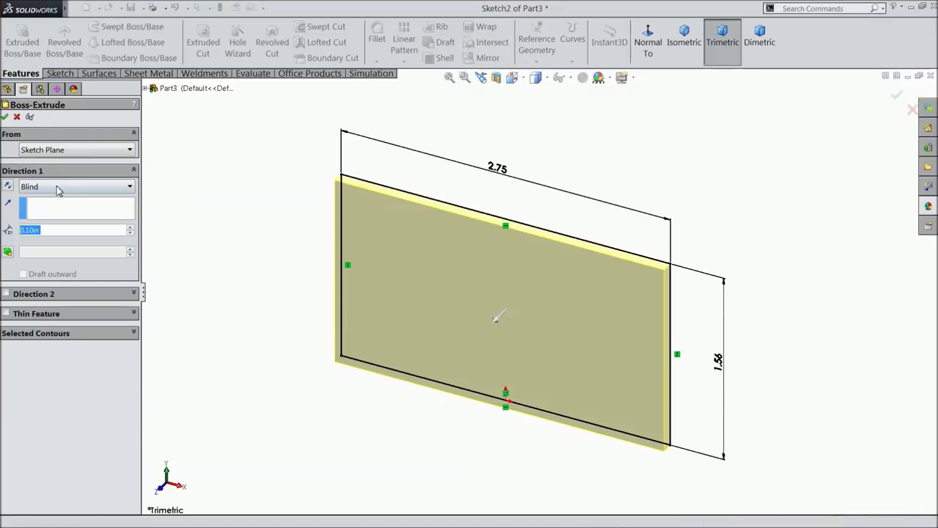
left_click(59, 186)
left_click(44, 252)
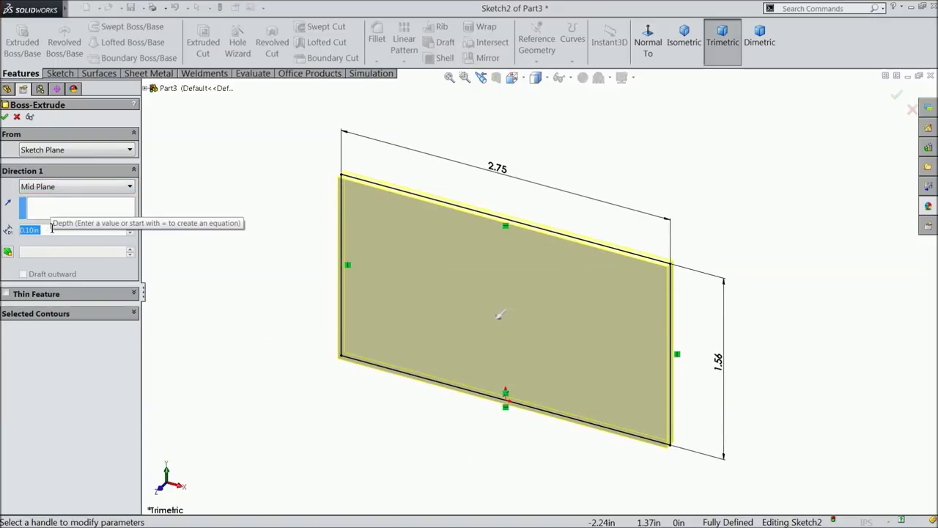
type("7.25")
key("Return")
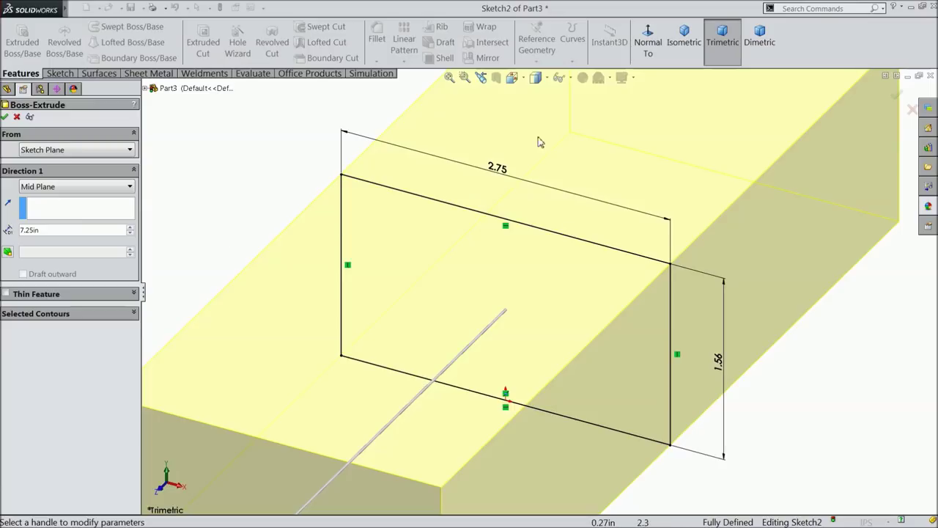
left_click(684, 41)
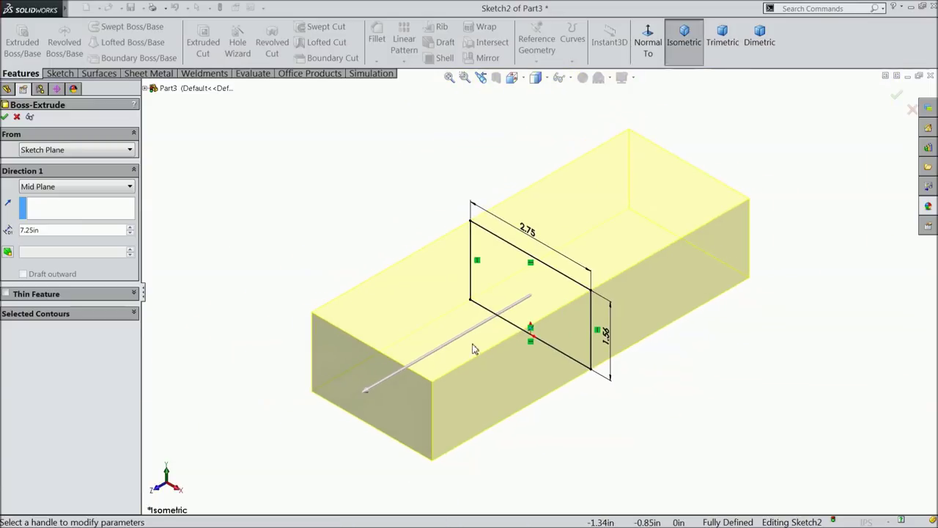
left_click(5, 117)
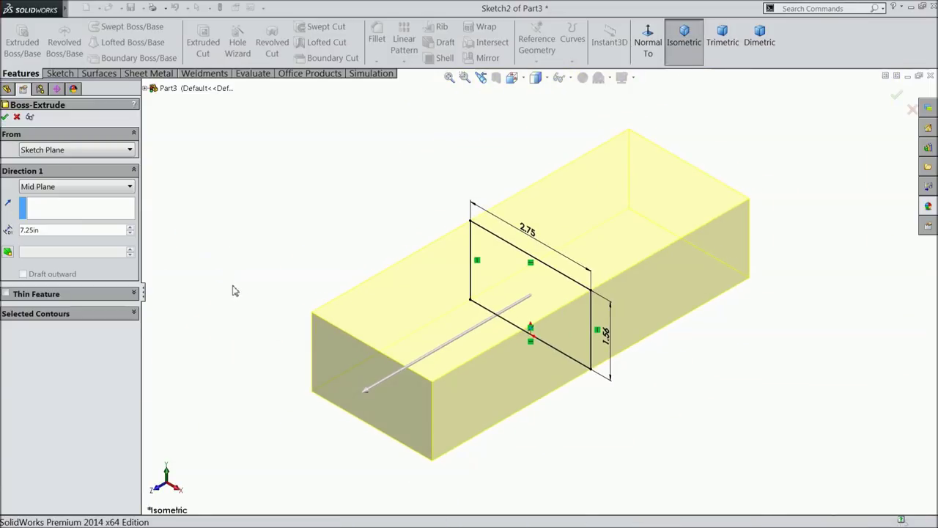
left_click(97, 117)
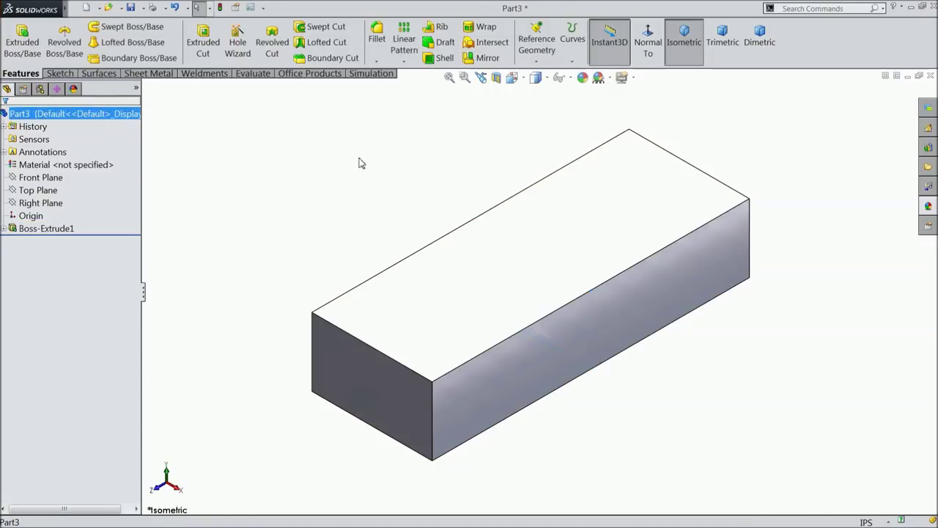
Apply the chromium plate appearance to the block and orbit to inspect it.
left_click(928, 208)
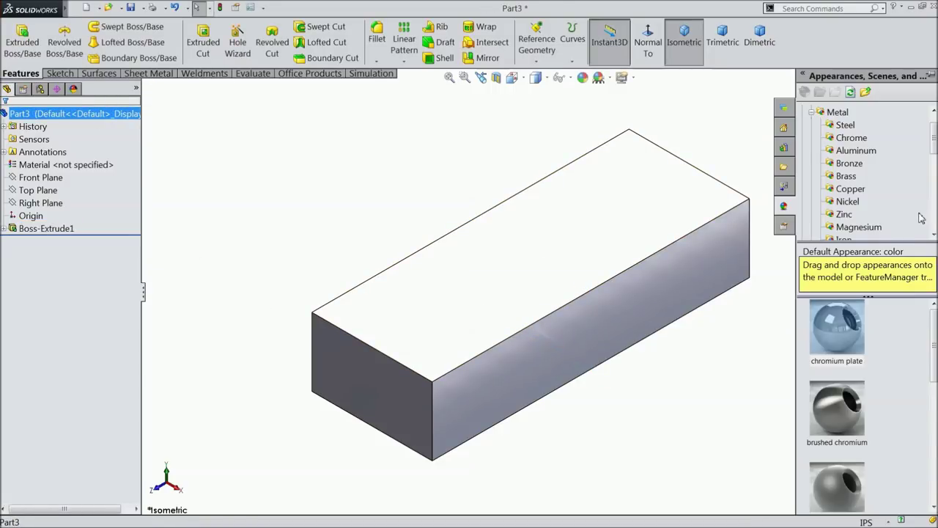
double_click(840, 345)
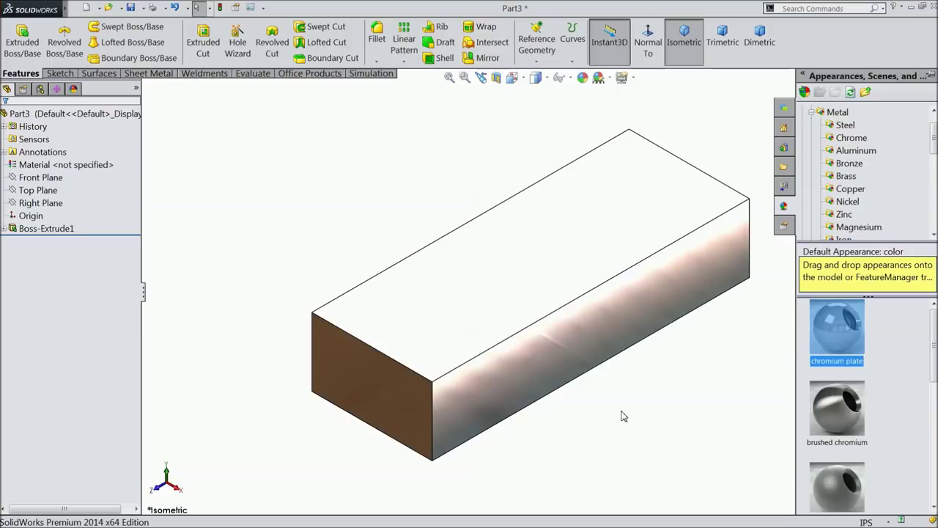
middle_click_drag(621, 416, 579, 363)
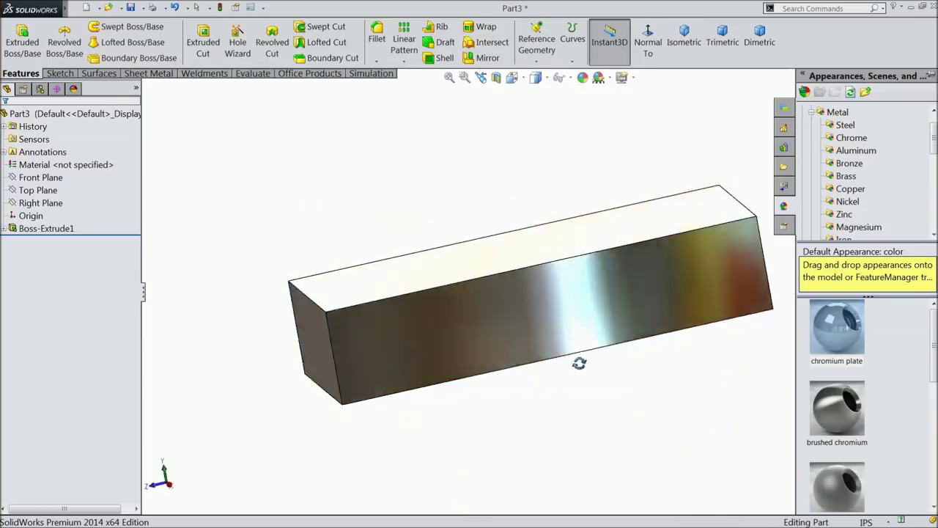
middle_click_drag(579, 363, 622, 398)
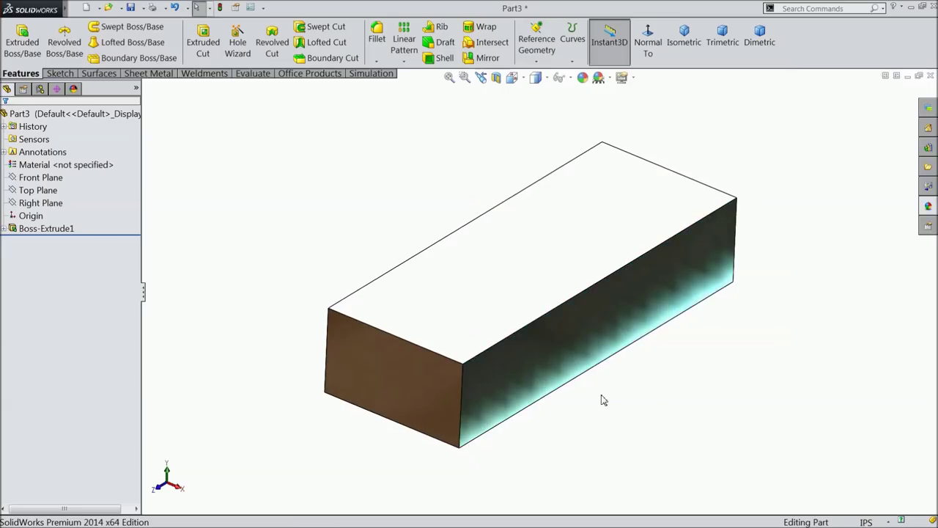
scroll(604, 398, "up", 2)
scroll(596, 400, "down", 2)
mouse_move(596, 401)
middle_mouse_down()
mouse_move(649, 315)
mouse_move(588, 356)
mouse_move(608, 385)
mouse_move(595, 382)
middle_mouse_up()
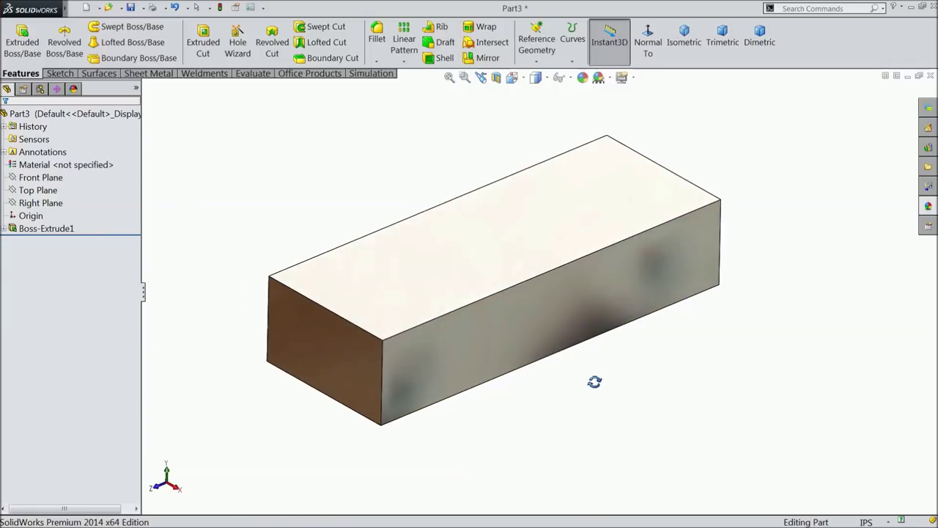
scroll(522, 320, "down", 2)
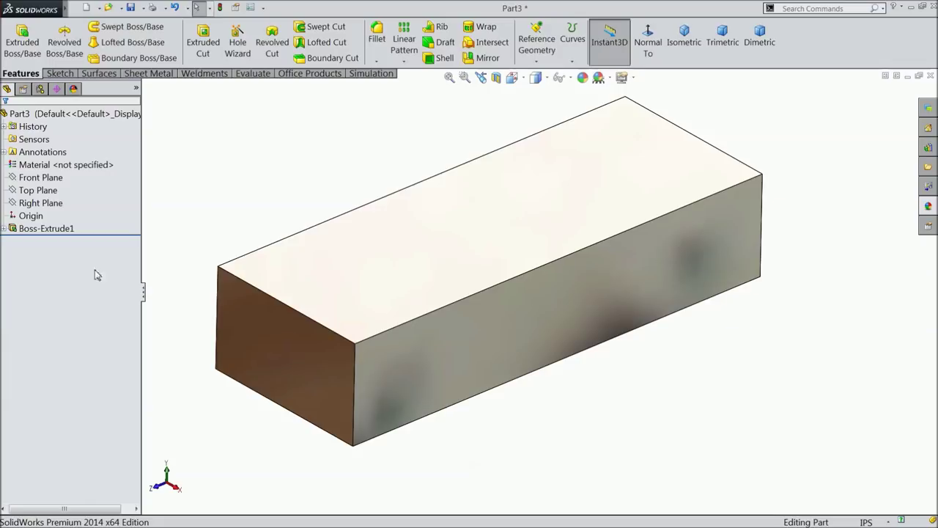
mouse_move(264, 285)
middle_mouse_down()
mouse_move(291, 267)
mouse_move(421, 282)
middle_mouse_up()
Sketch a closed line-and-arc tab profile on the block's top face.
left_click(304, 214)
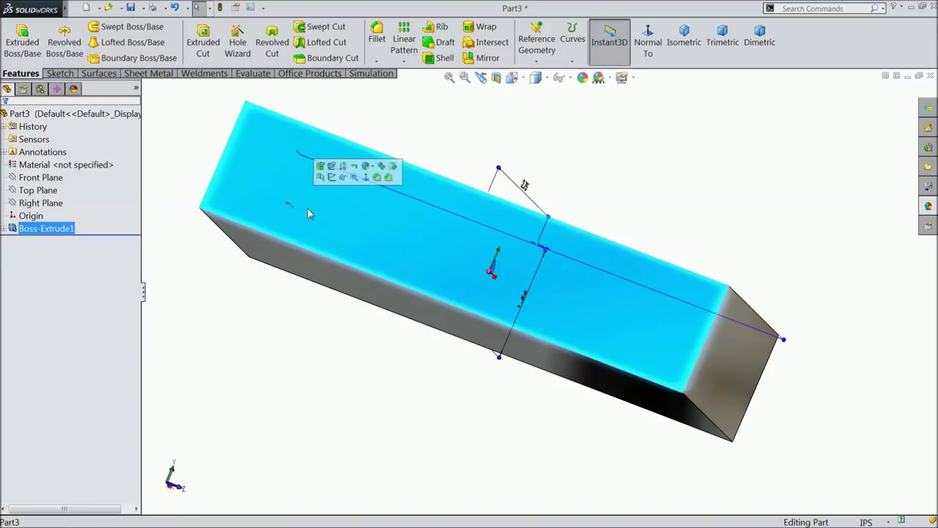
left_click(331, 178)
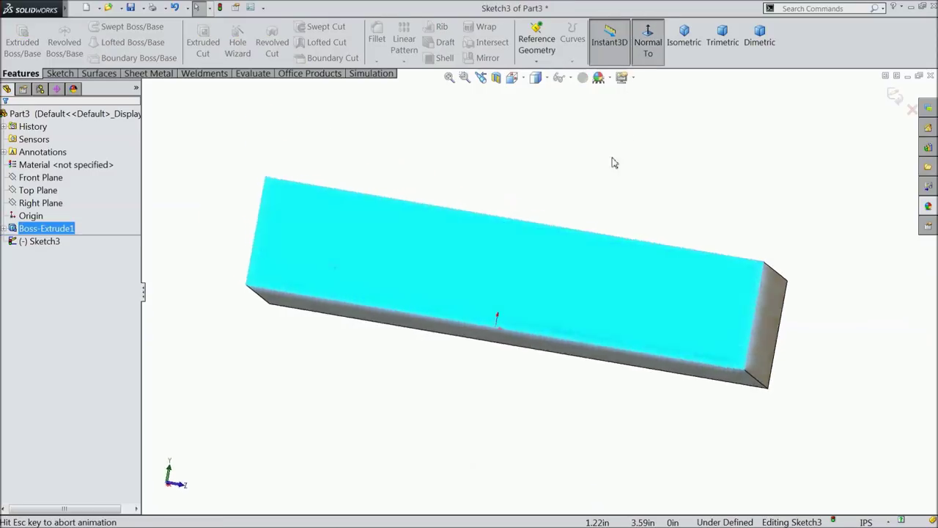
left_click(61, 73)
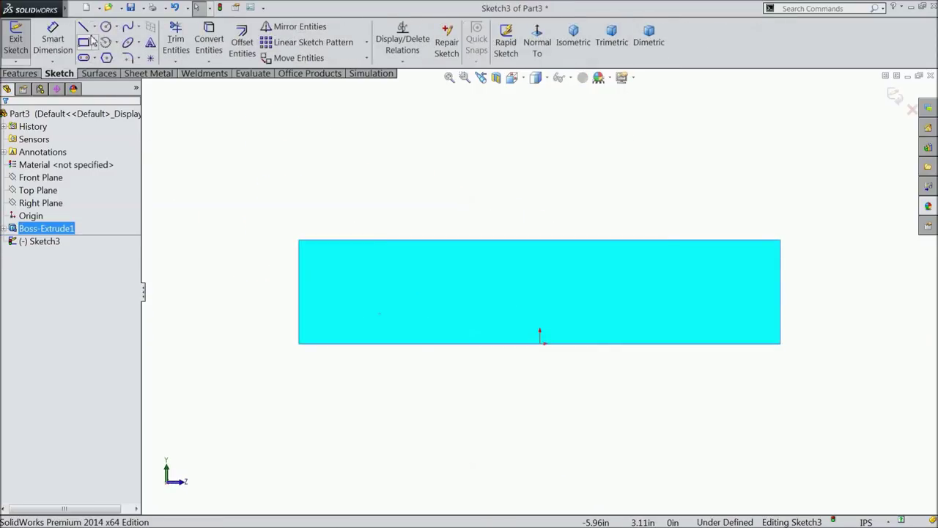
left_click(83, 28)
scroll(384, 213, "down", 2)
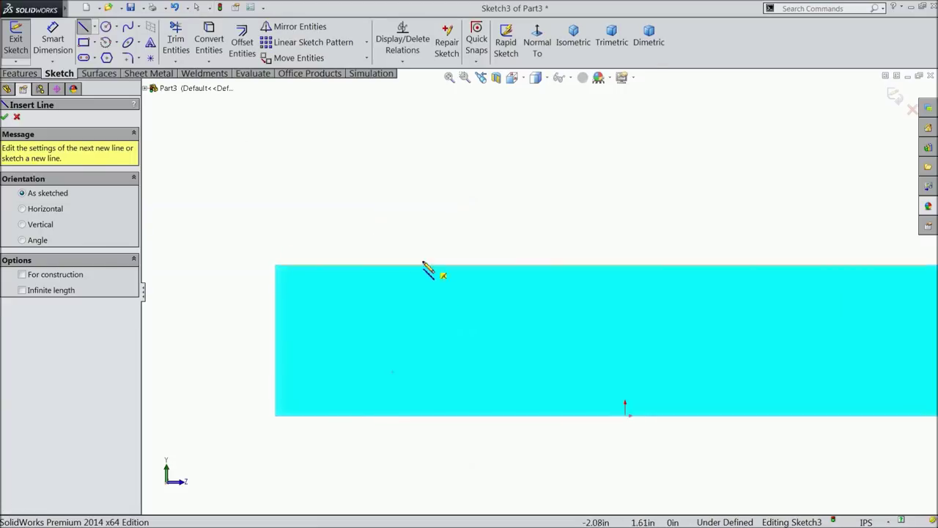
left_click(275, 266)
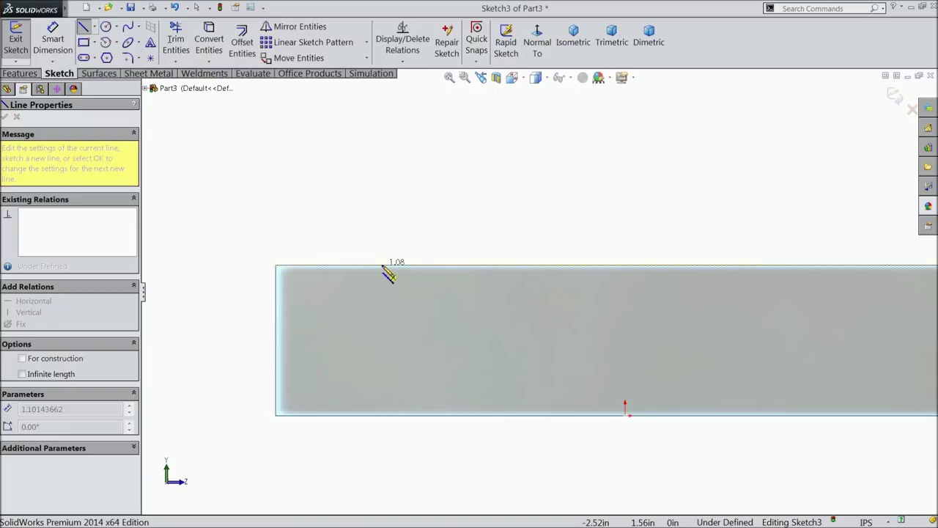
left_click(405, 265)
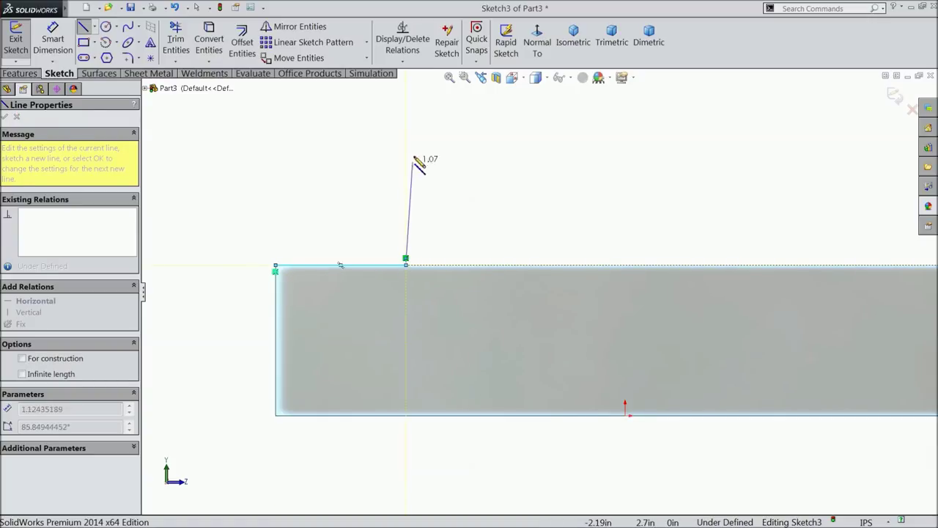
left_click(405, 108)
left_click(350, 108)
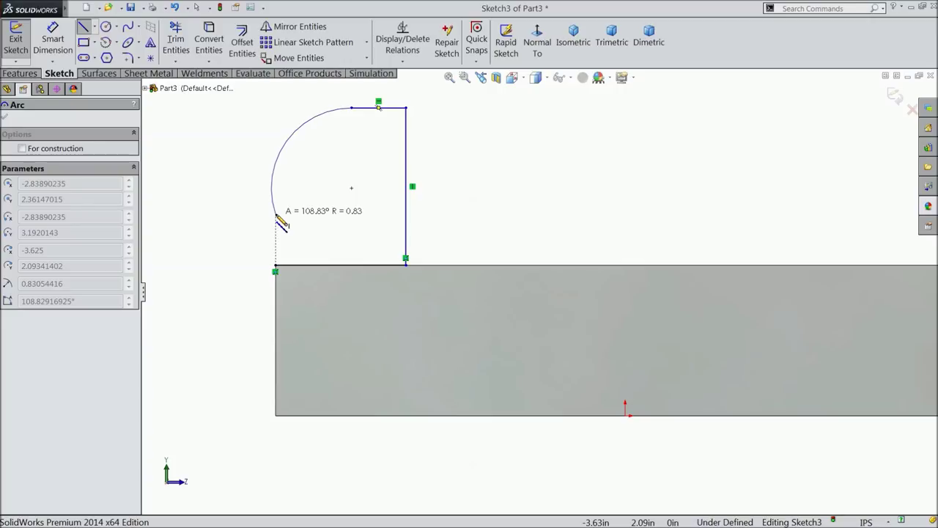
left_click(276, 214)
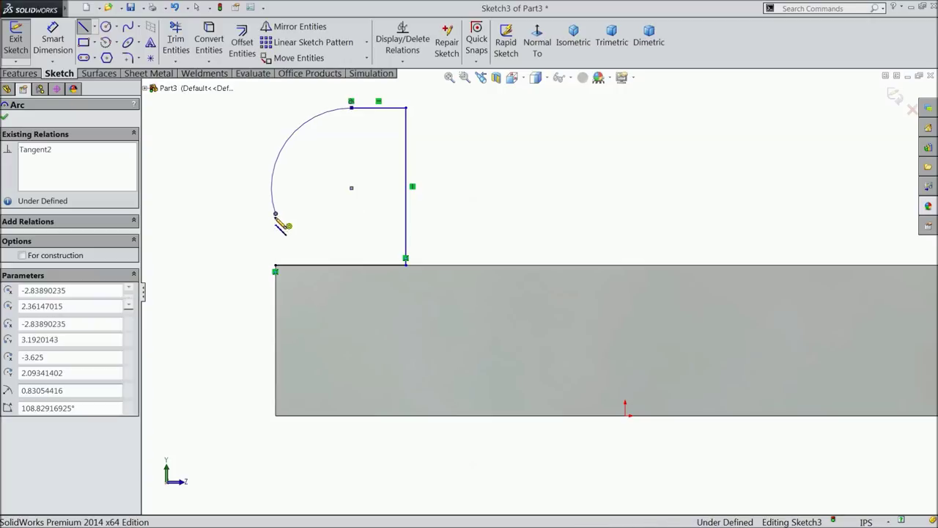
left_click(275, 266)
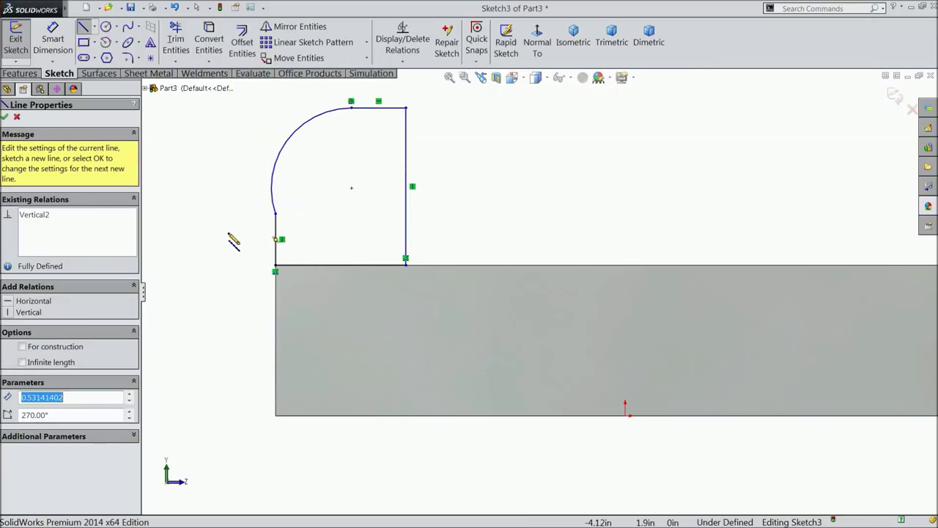
right_click(231, 238)
left_click(258, 141)
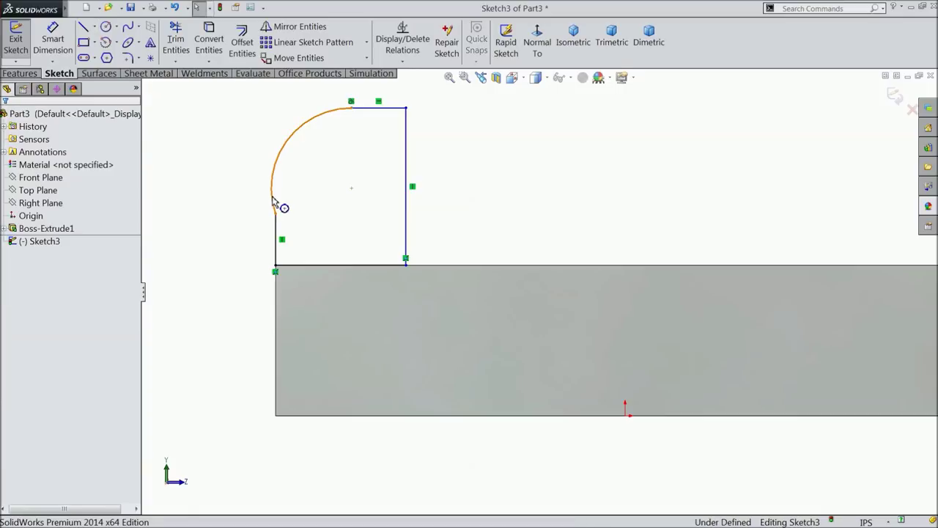
Make the rounded arc tangent to the left vertical line.
left_click(272, 198)
left_click(278, 246, "ctrl")
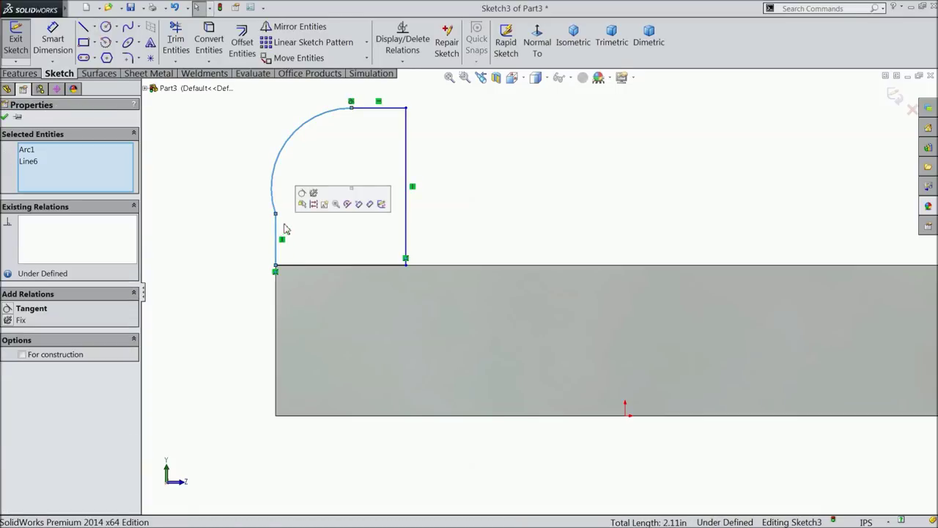
left_click(306, 191)
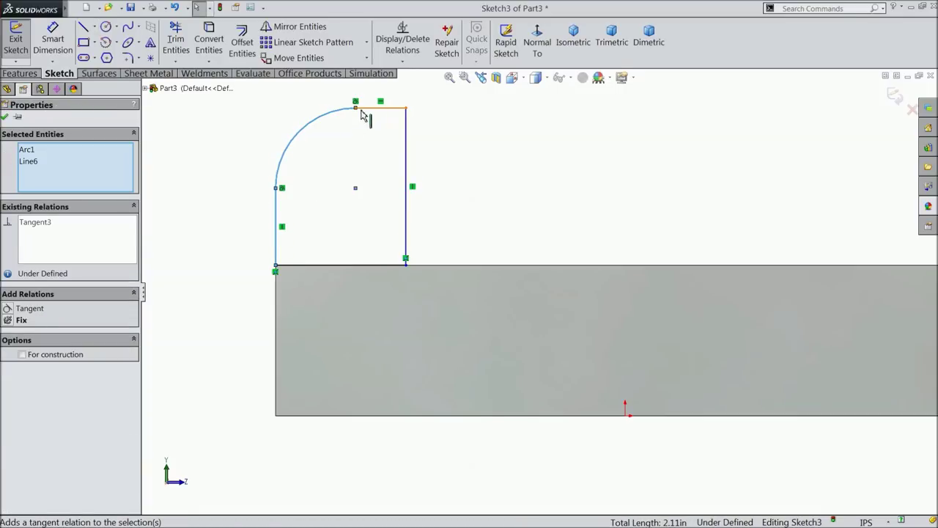
Dimension the profile: 1.25 bottom width, 1.75 right height, 0.42 top line.
left_click(53, 40)
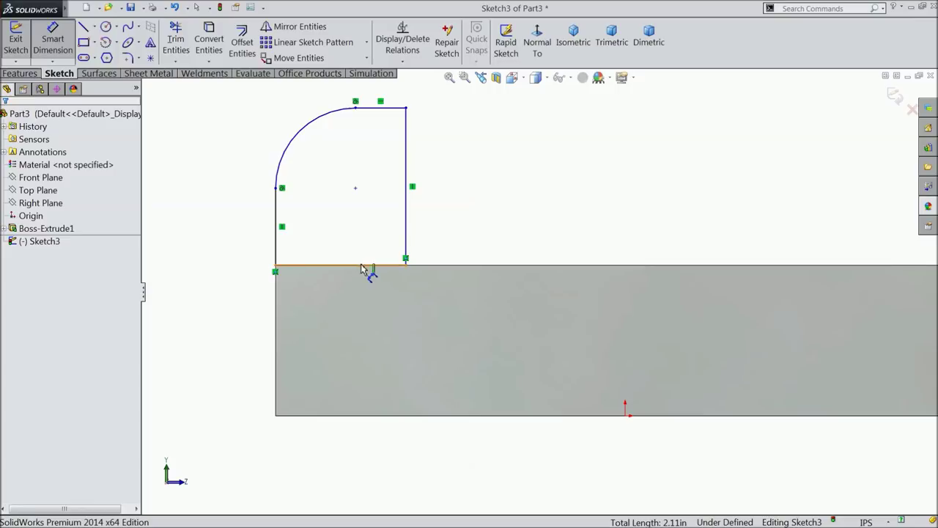
left_click(356, 266)
left_click(350, 314)
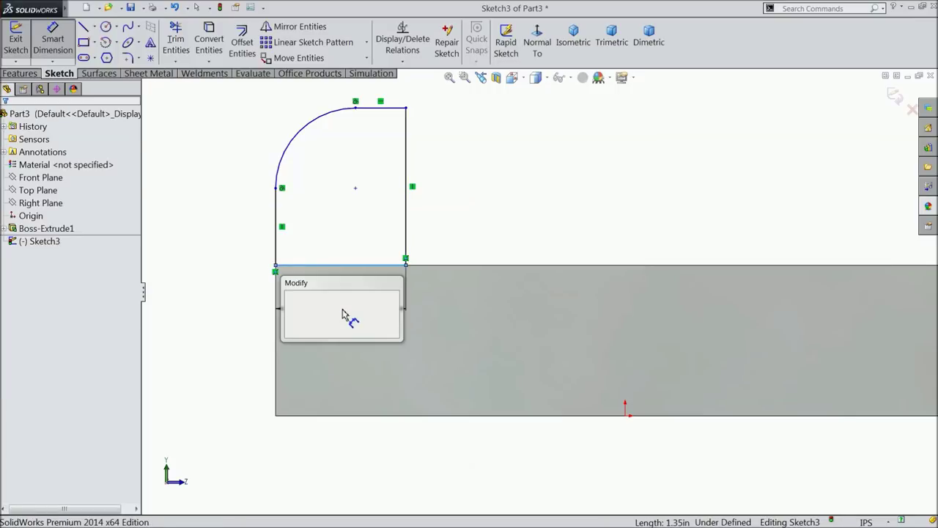
type("1.25")
left_click(291, 297)
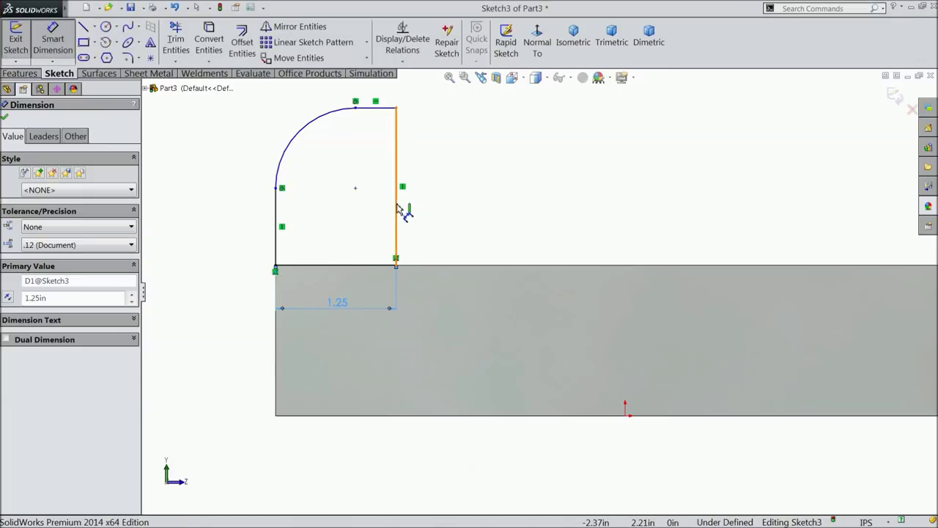
left_click(396, 210)
left_click(458, 201)
type("1.")
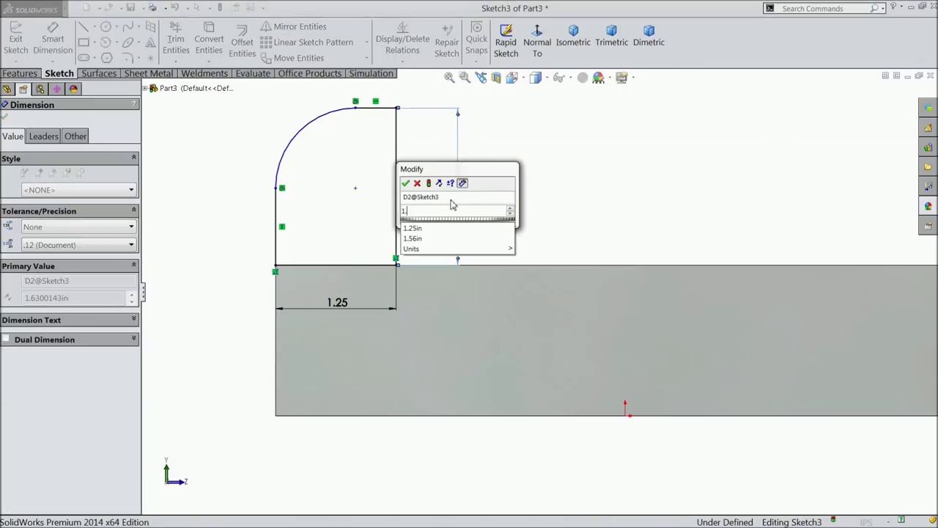
type("75")
left_click(406, 184)
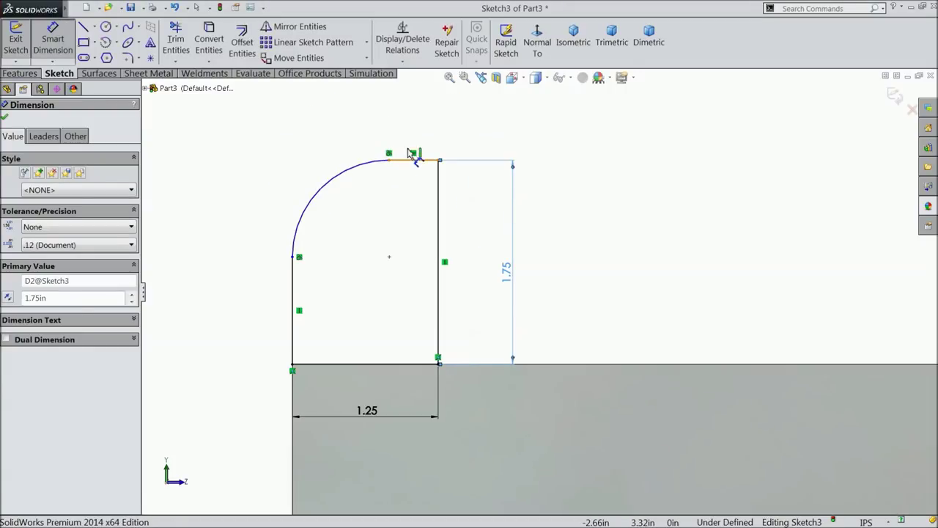
left_click(413, 158)
left_click(409, 127)
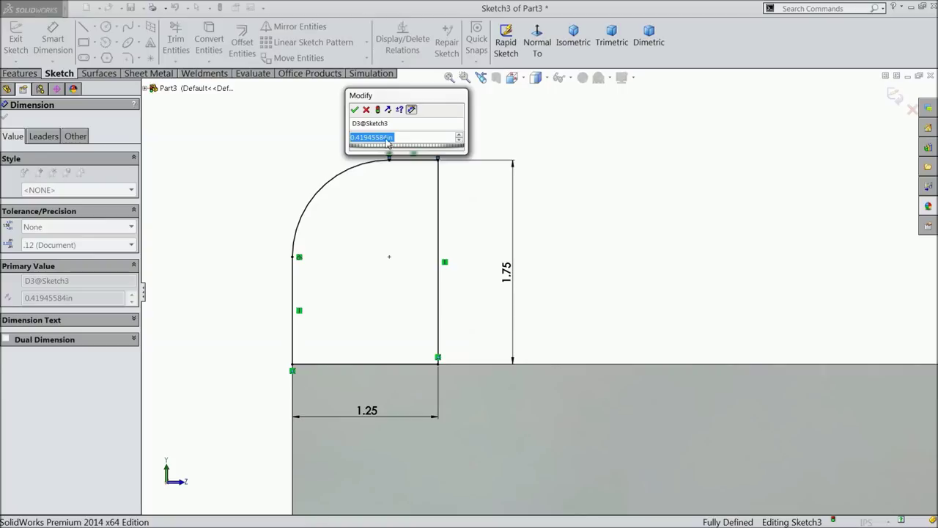
left_click(365, 110)
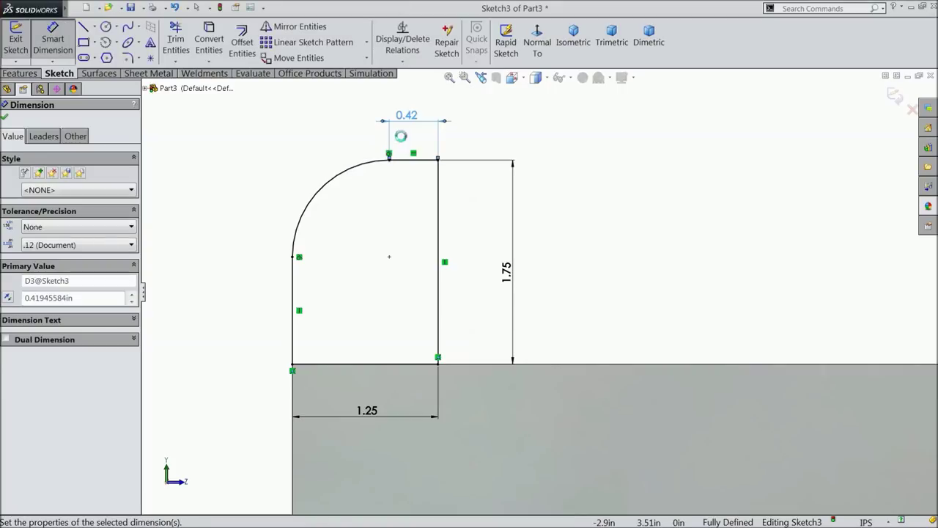
Delete the 0.42 top-line dimension and give the arc a 1.375 radius.
key("Delete")
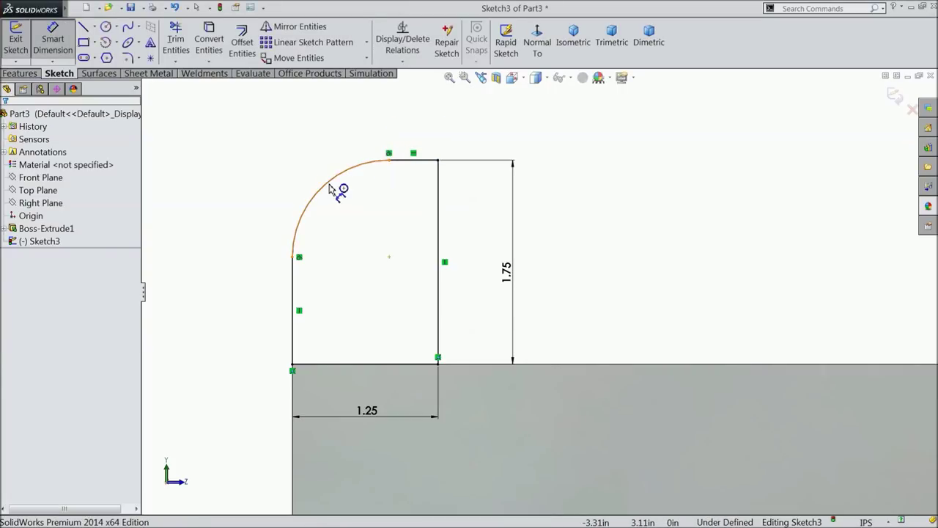
left_click(331, 189)
left_click(274, 176)
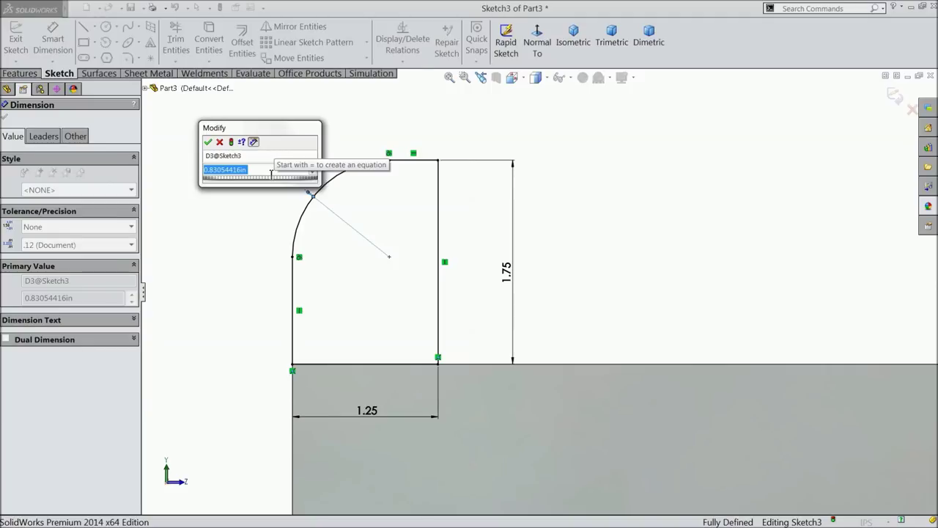
type("1.375")
left_click(209, 143)
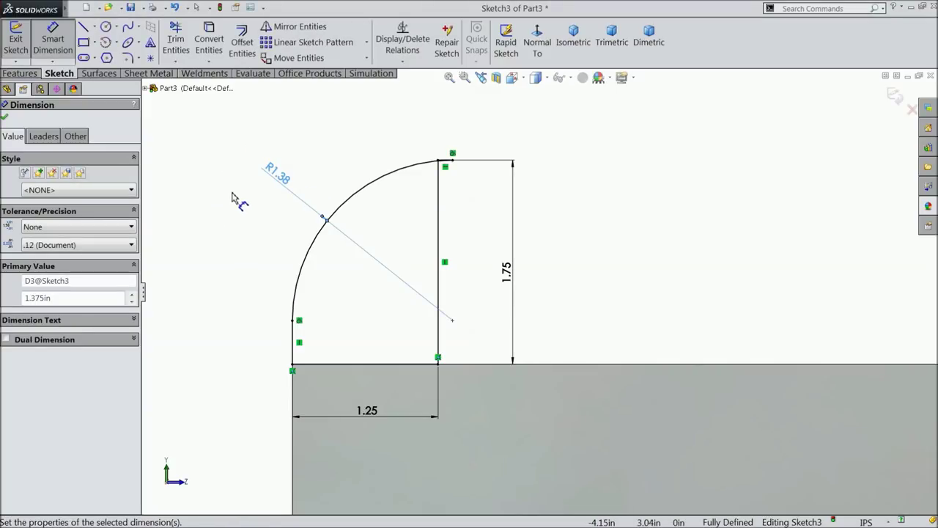
key("Escape")
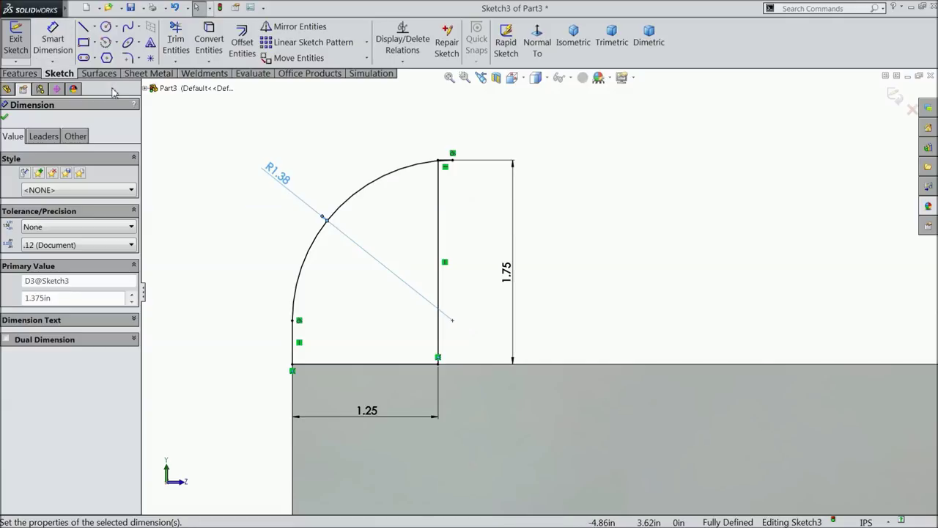
Delete the tangent relation at the arc's top endpoint and drag that end leftward.
left_click(294, 321)
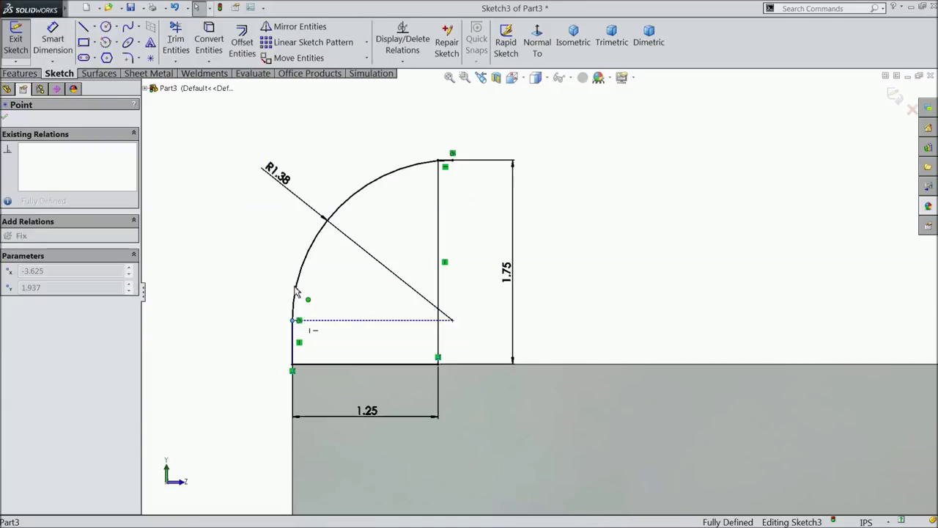
left_click(453, 323)
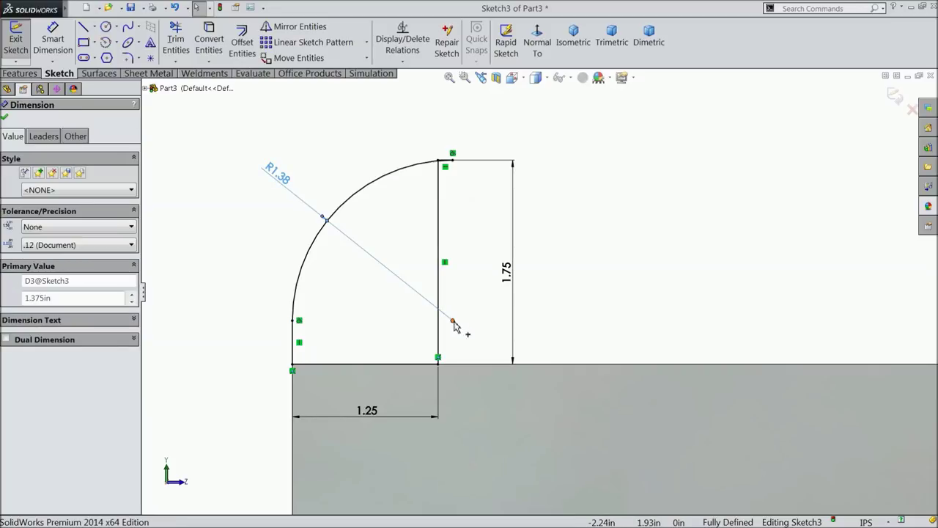
left_click(453, 161)
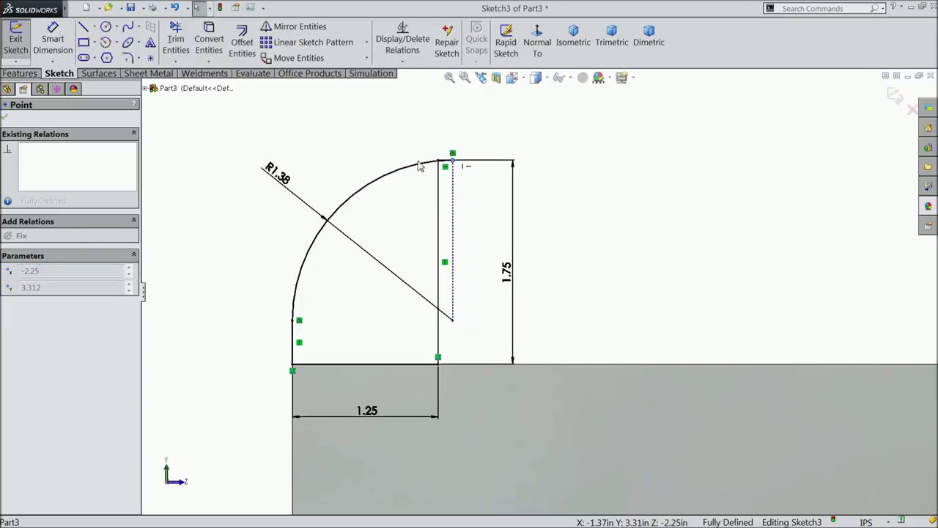
left_click(451, 157)
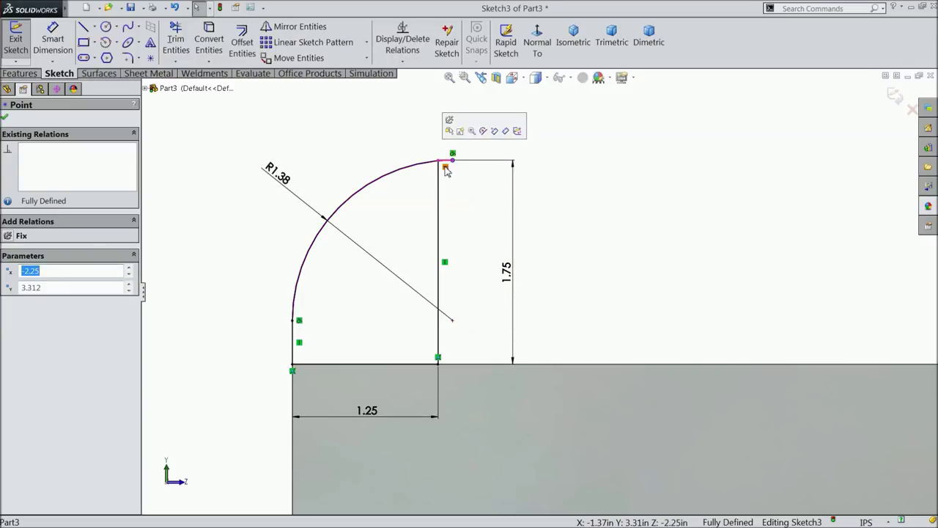
key("Delete")
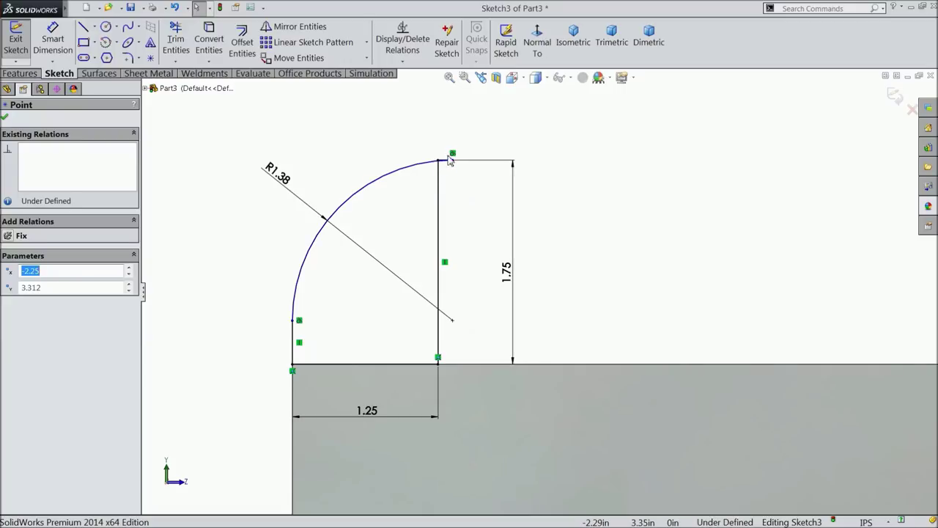
left_click_drag(453, 163, 347, 164)
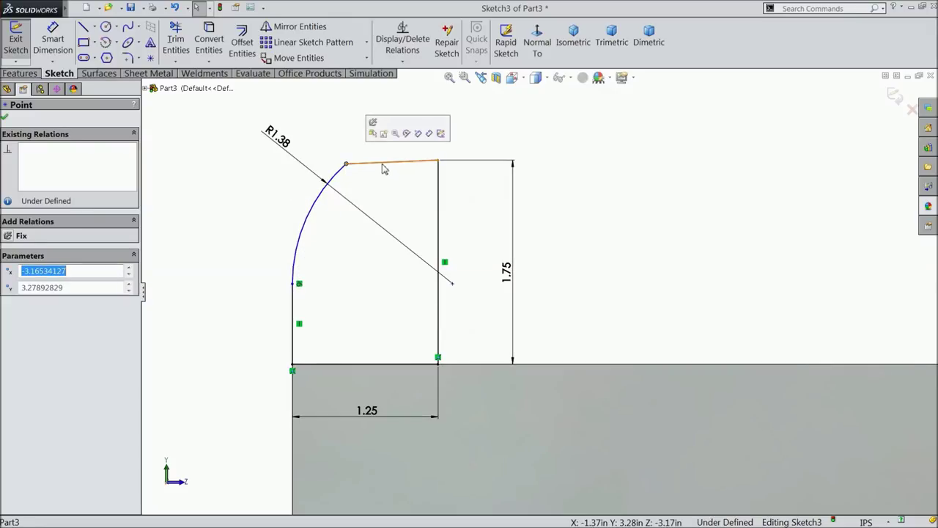
Make the top edge horizontal and dimension the arc centre 1.187 below it.
left_click(383, 162)
left_click(409, 126)
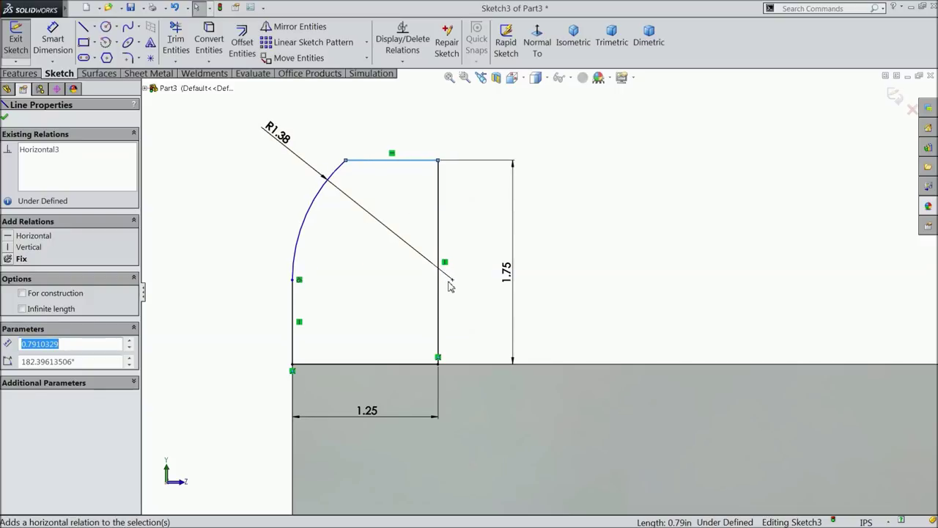
left_click(53, 41)
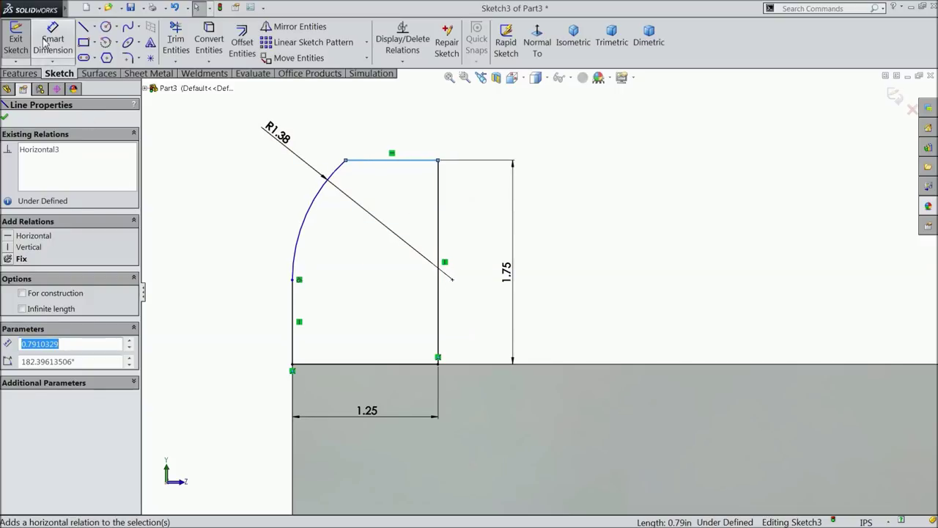
left_click(453, 280)
left_click(419, 160)
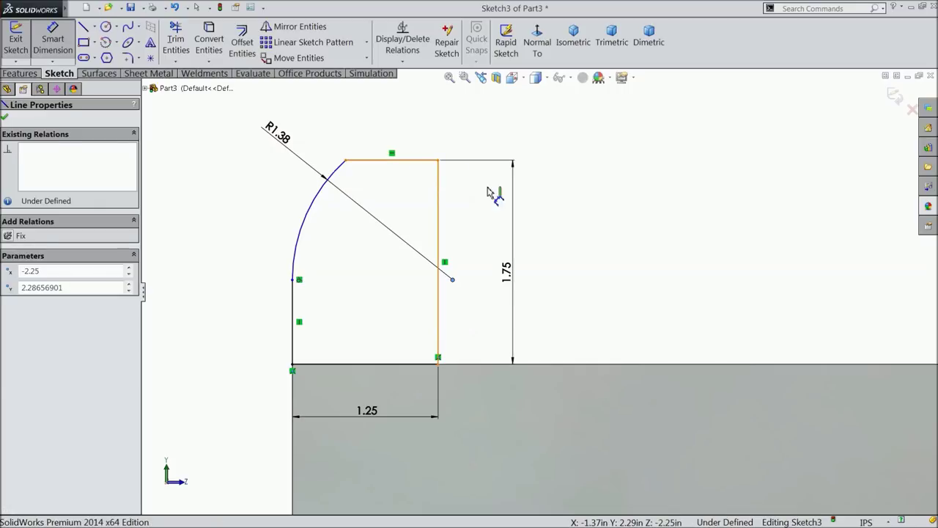
left_click(545, 224)
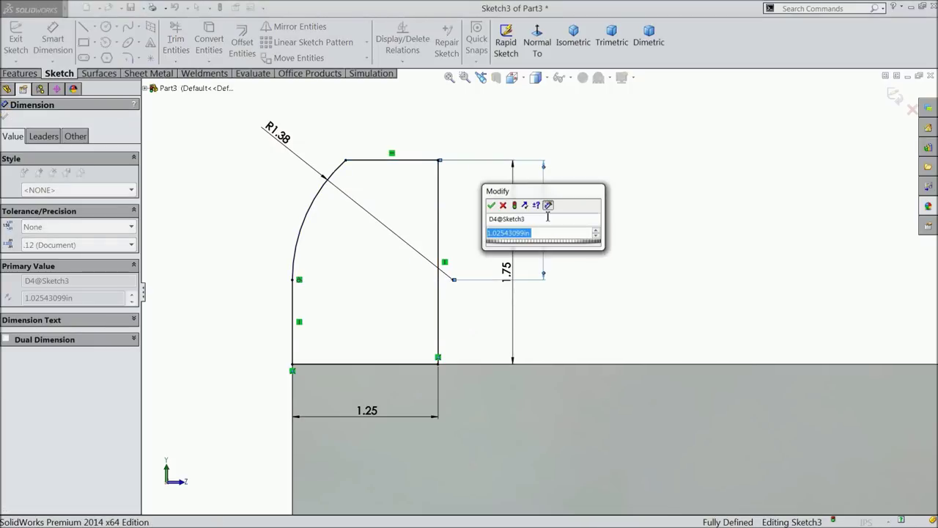
type("1.187")
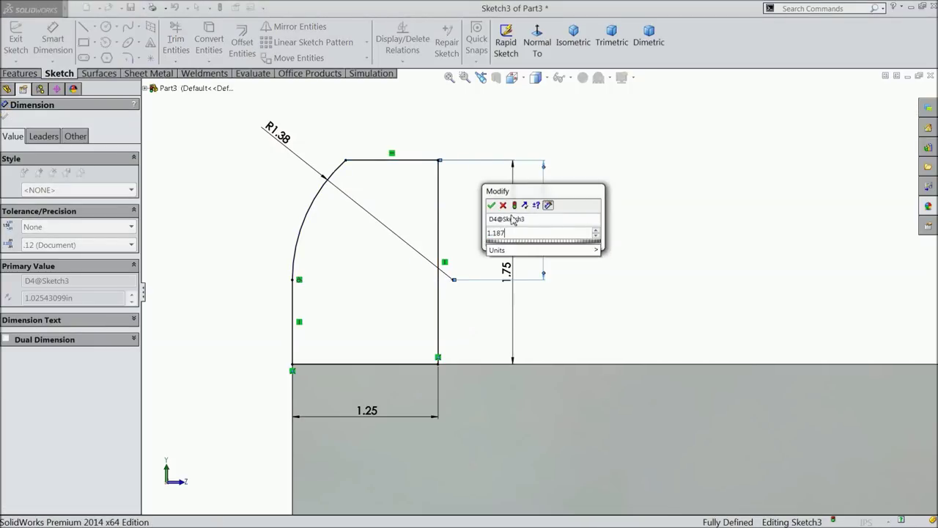
left_click(492, 206)
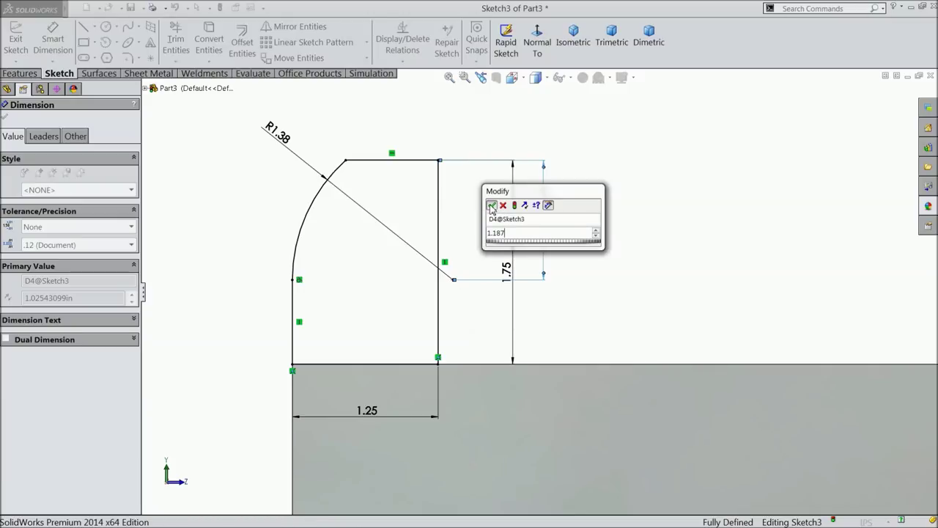
left_click(492, 206)
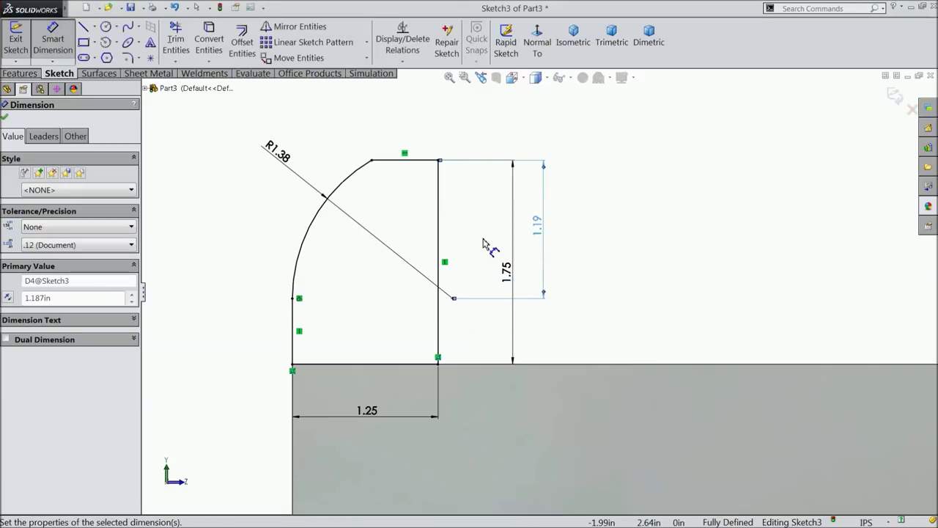
key("Escape")
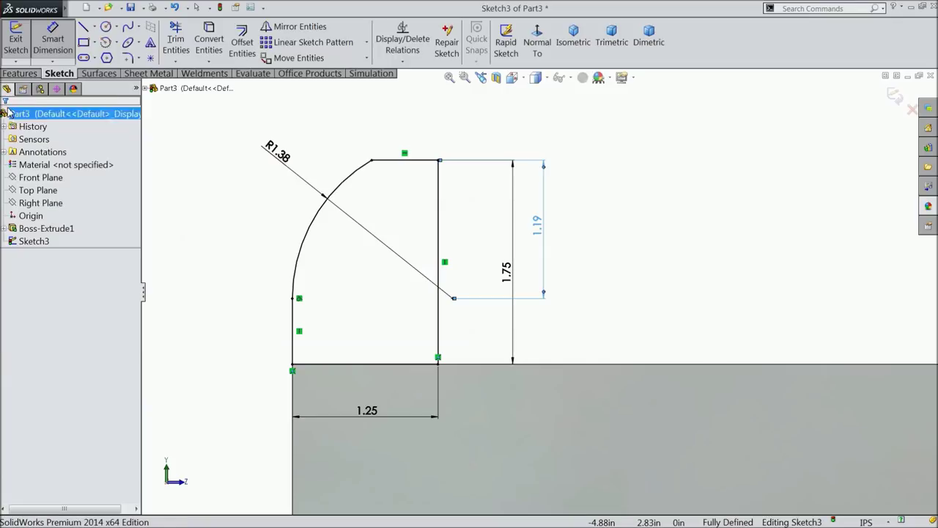
left_click(20, 73)
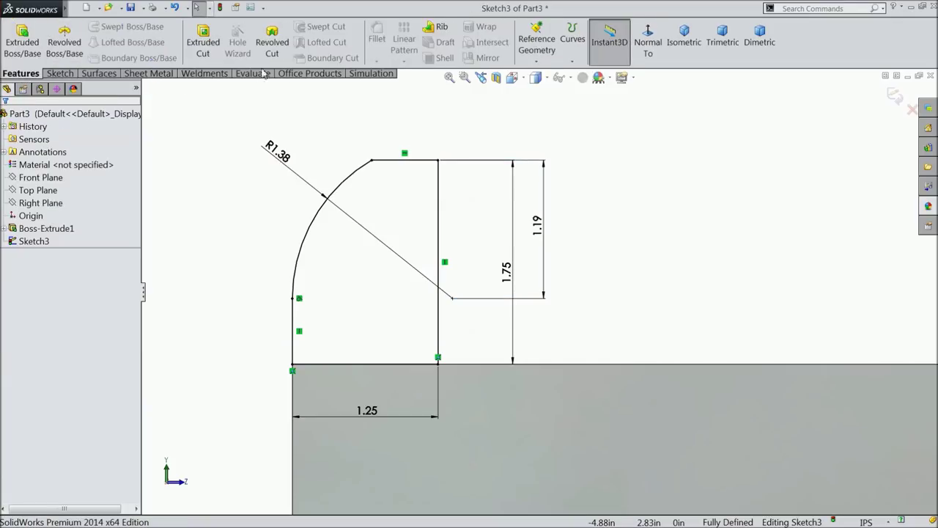
Extrude the jaw profile Up To Surface, ending at the block's far end face.
left_click(22, 41)
scroll(303, 183, "up", 3)
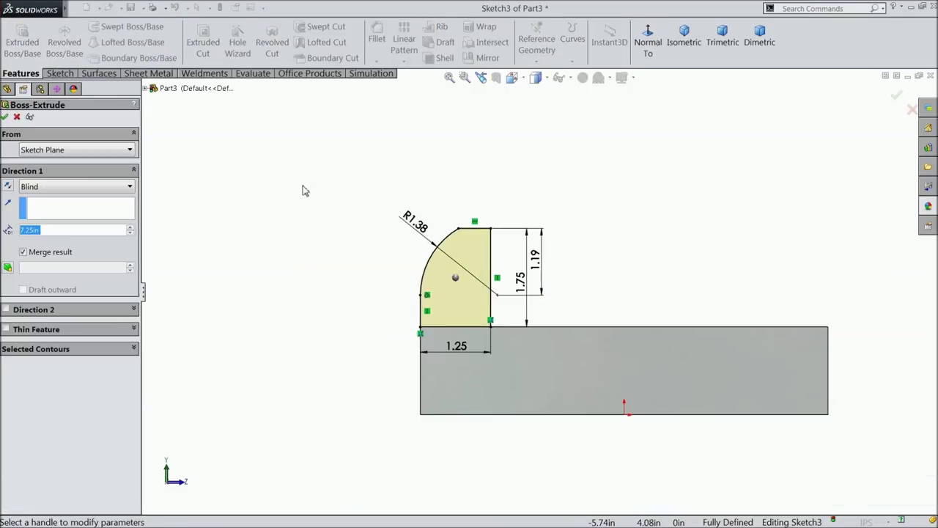
scroll(331, 199, "up", 2)
mouse_move(330, 198)
middle_mouse_down()
mouse_move(268, 241)
mouse_move(290, 266)
middle_mouse_up()
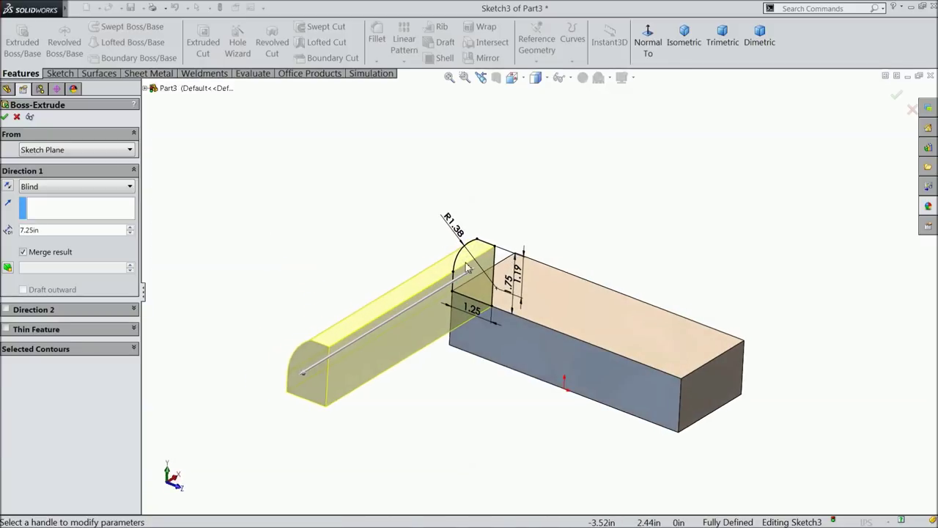
left_click(63, 186)
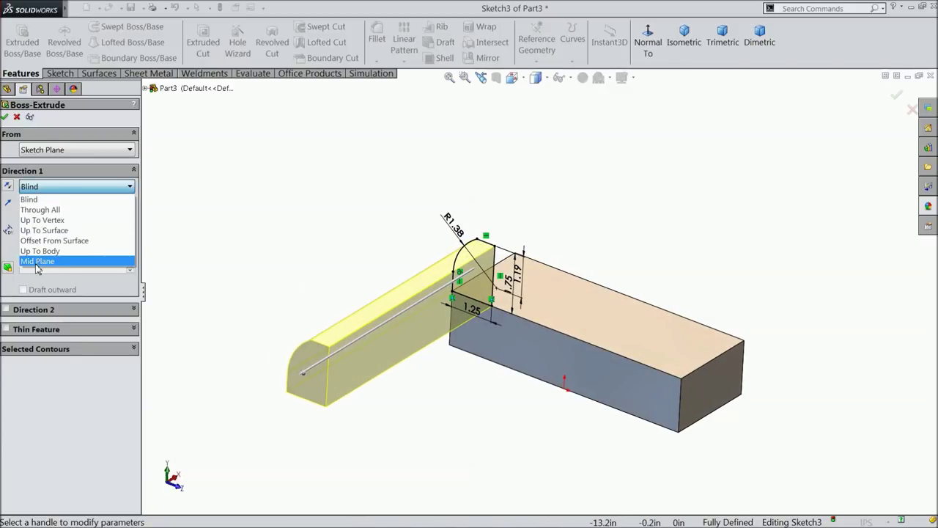
left_click(58, 230)
mouse_move(216, 244)
middle_mouse_down()
mouse_move(299, 255)
mouse_move(314, 272)
middle_mouse_up()
left_click(676, 282)
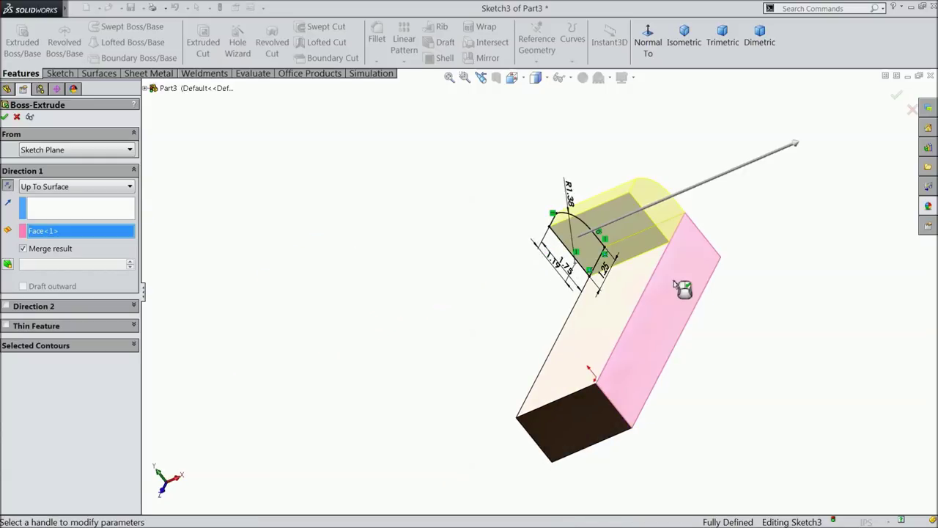
middle_click_drag(675, 285, 653, 224)
left_click(685, 42)
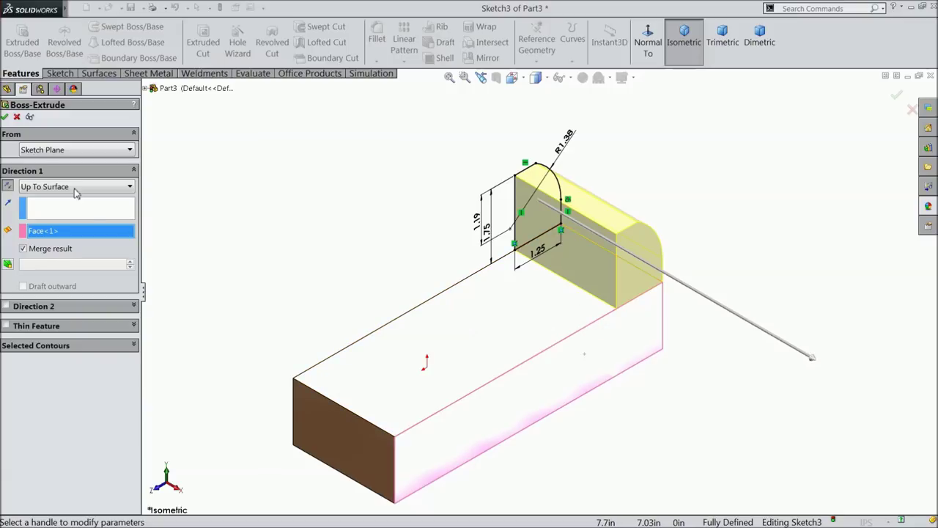
left_click(6, 117)
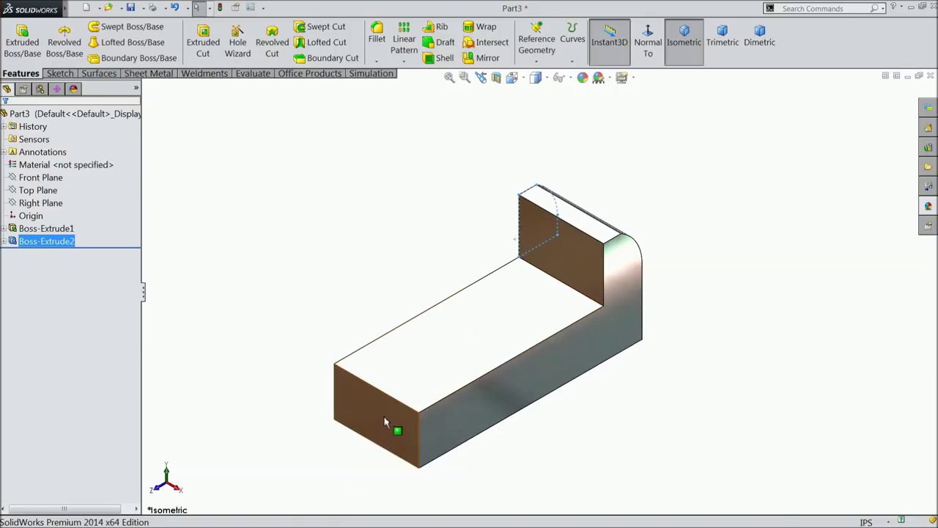
Start a sketch on the base's front end face, viewed Normal To.
left_click(388, 429)
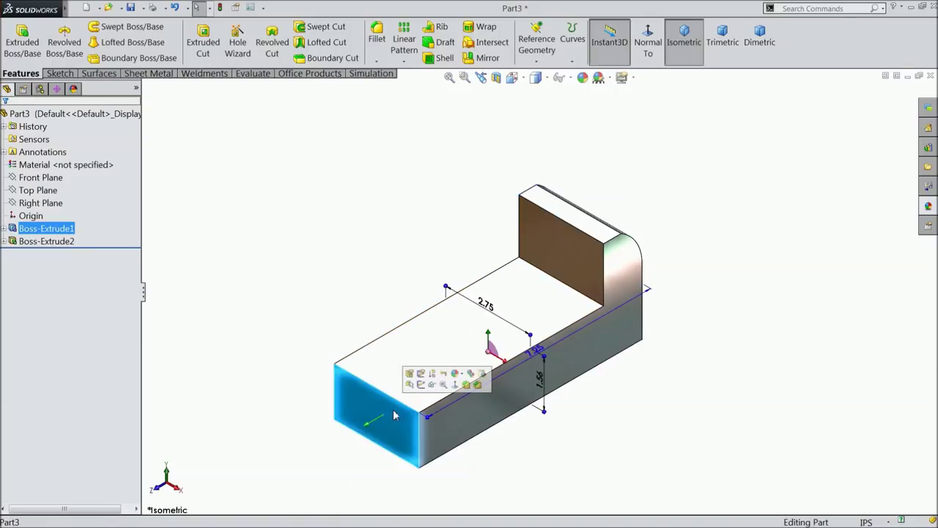
left_click(422, 391)
left_click(648, 49)
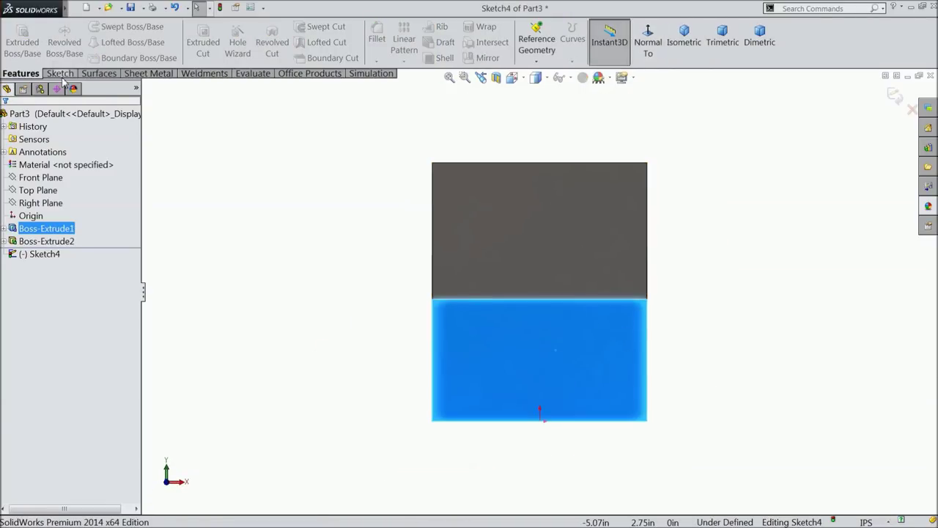
left_click(61, 73)
left_click(94, 27)
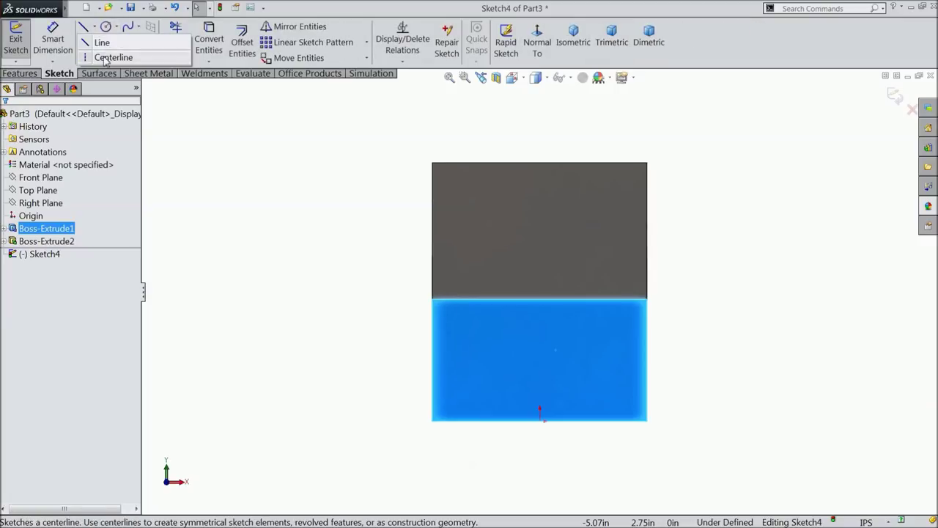
Draw a vertical construction centreline up from the bottom edge midpoint and dimension it 2.25.
left_click(91, 54)
left_click(540, 420)
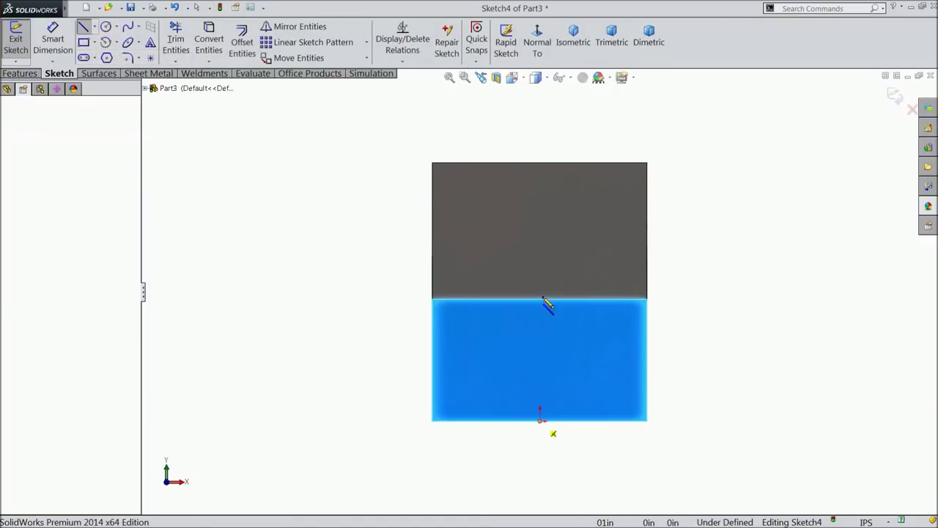
right_click(544, 248)
left_click(574, 95)
scroll(580, 261, "down", 3)
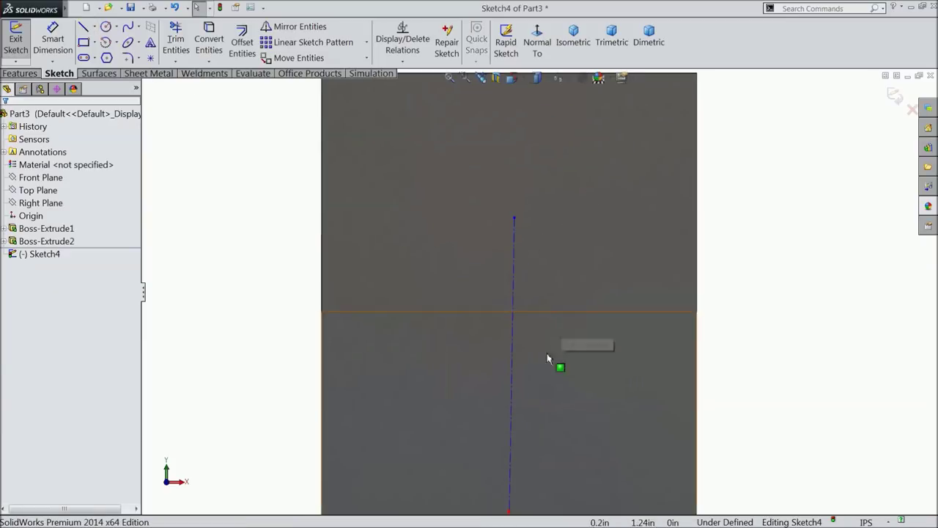
left_click(511, 349)
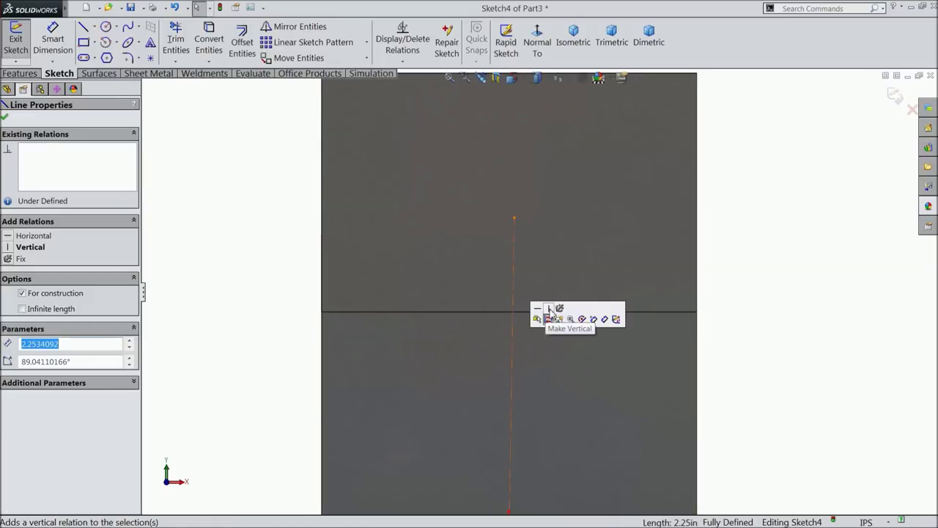
left_click(551, 311)
scroll(534, 360, "up", 3)
left_click(534, 362)
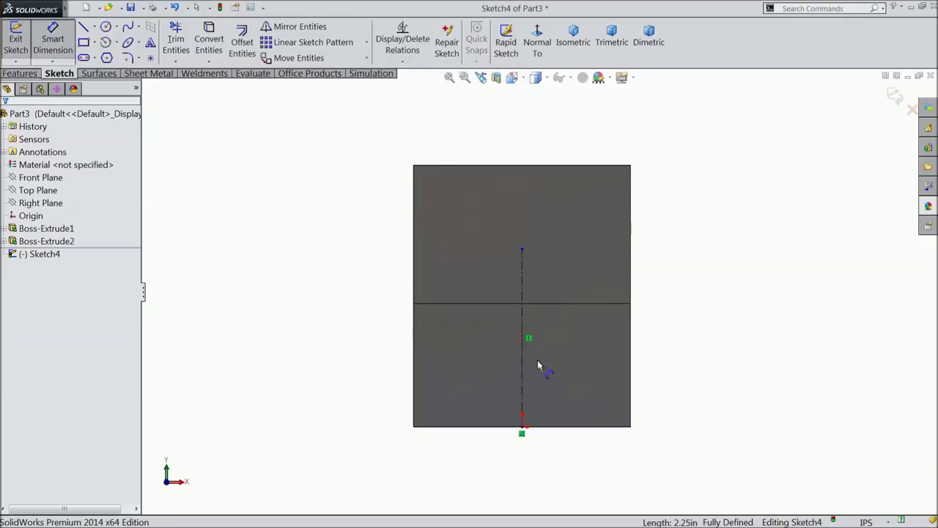
left_click(524, 354)
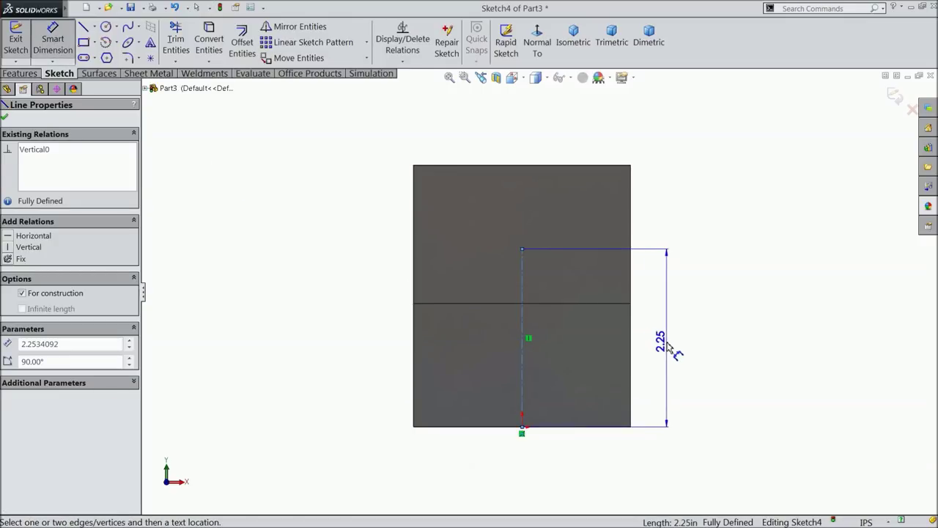
left_click(669, 349)
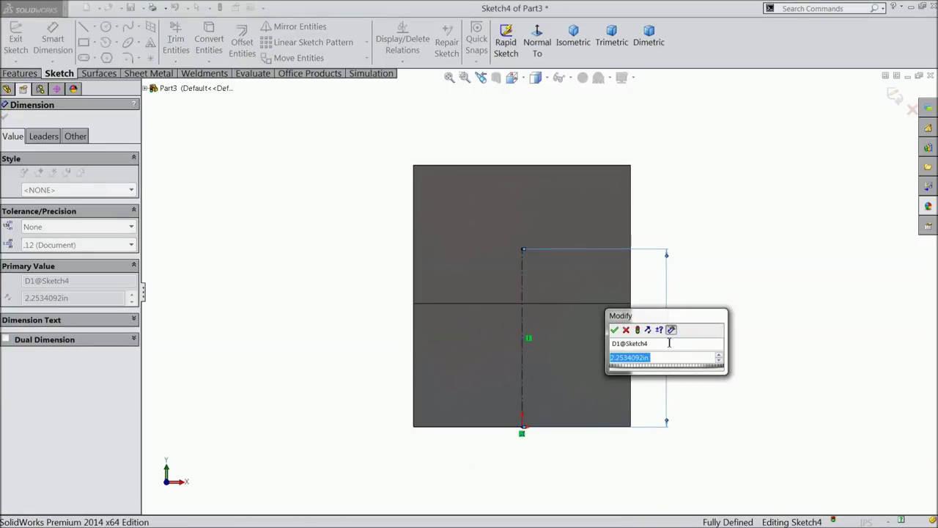
left_click(615, 330)
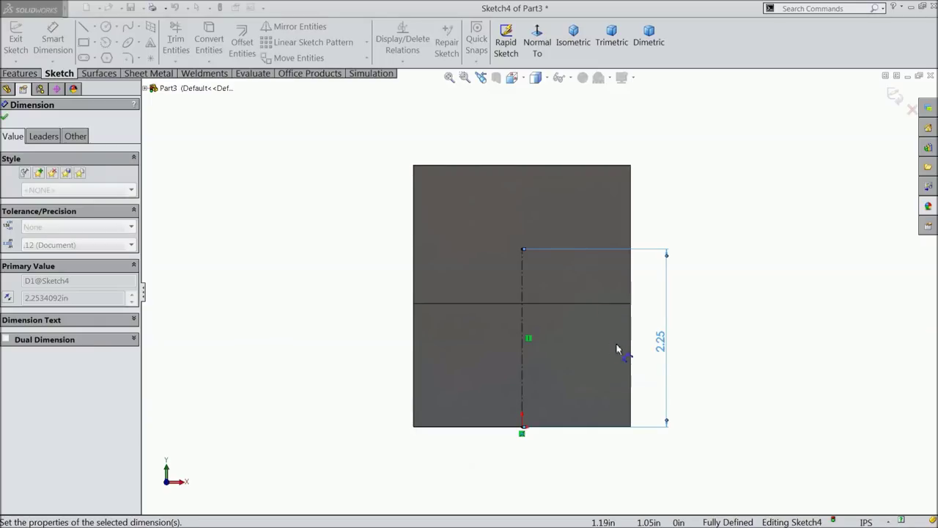
scroll(623, 318, "down", 1)
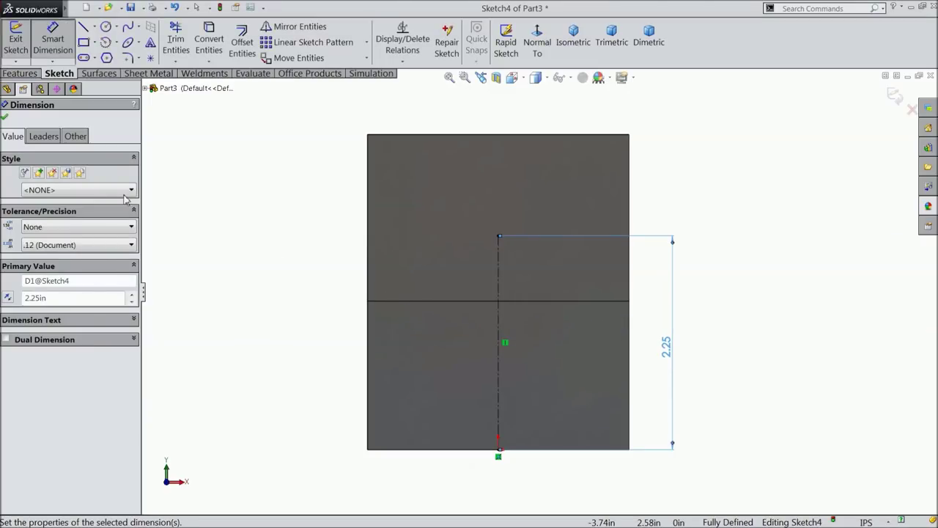
left_click(4, 121)
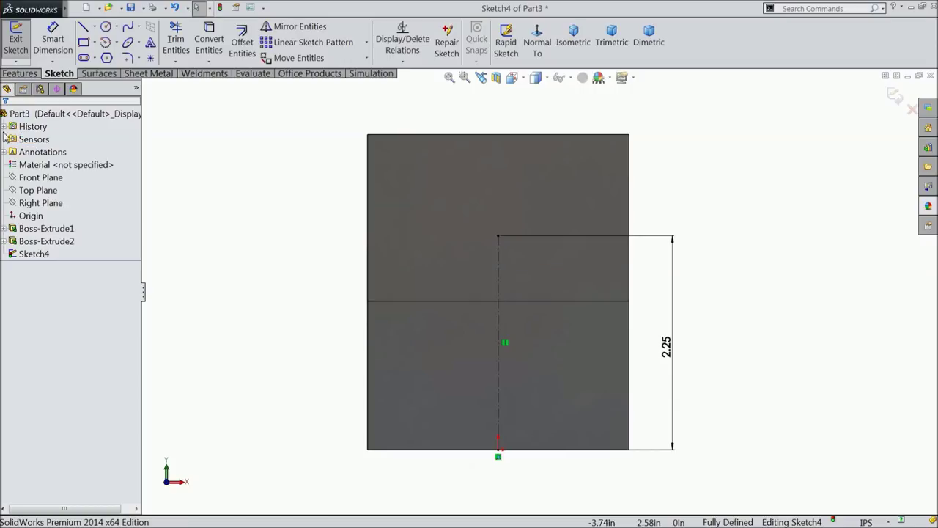
Draw the right shoulder, semicircular arc, left side and bottom line to close the profile.
left_click(84, 27)
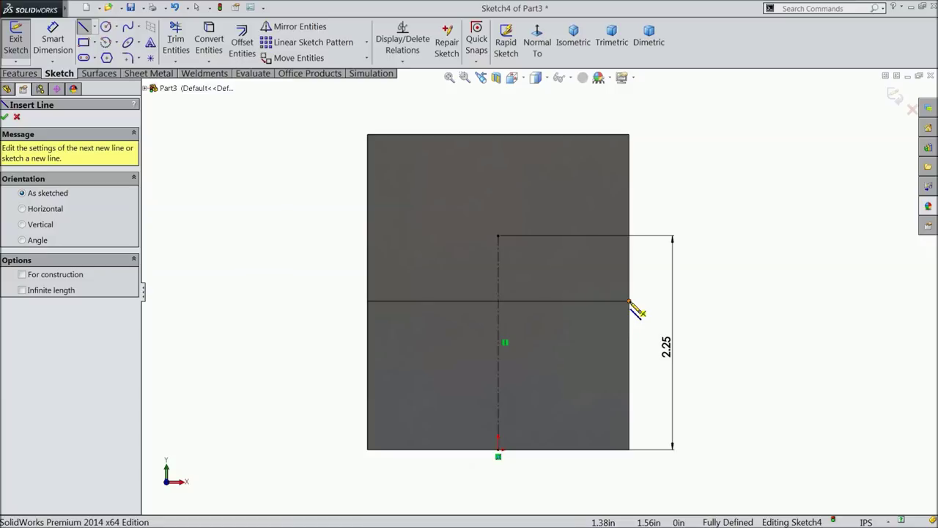
left_click(629, 301)
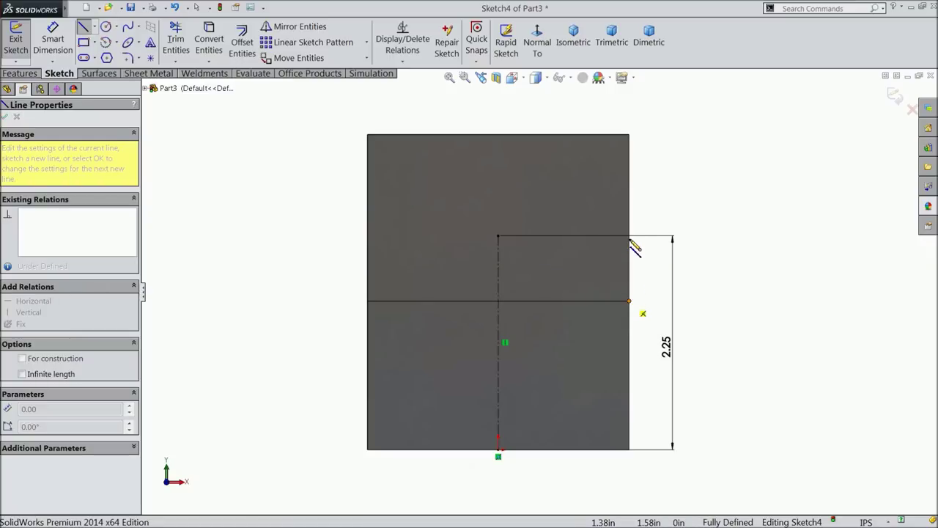
left_click(629, 242)
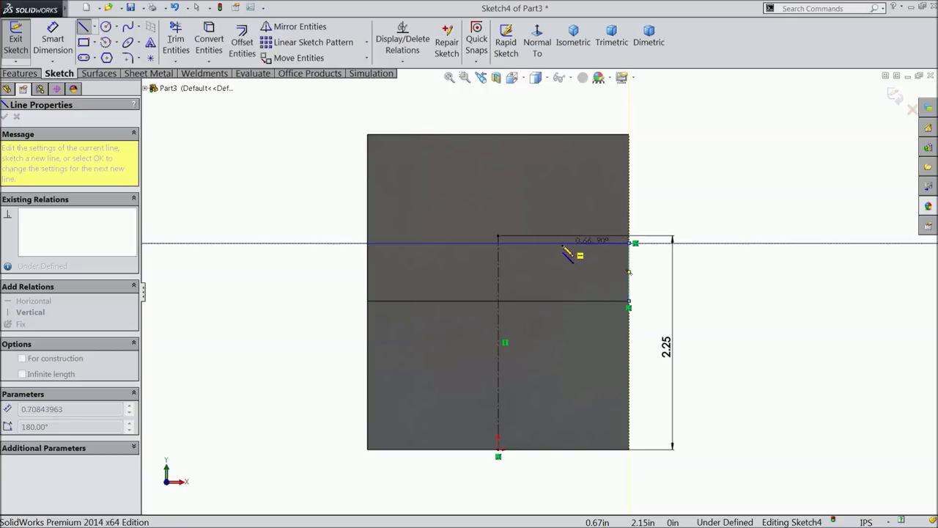
left_click(559, 243)
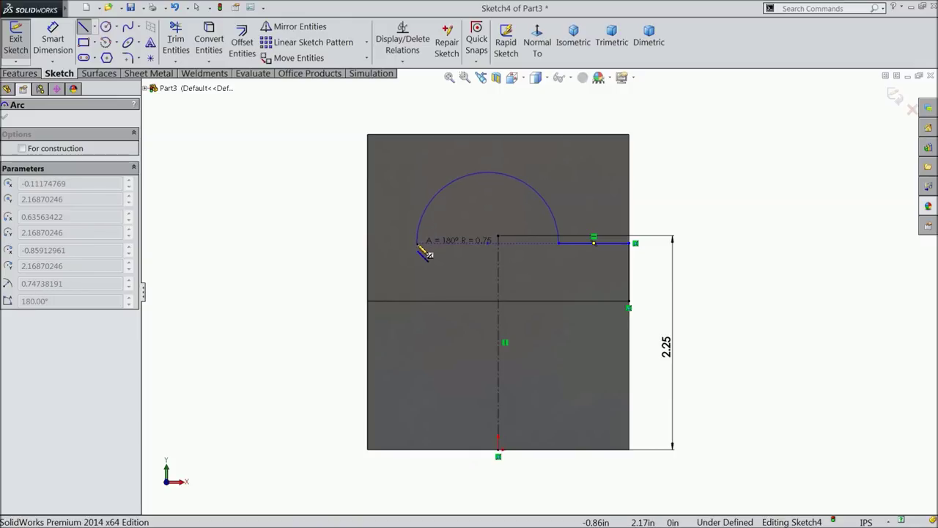
left_click(418, 243)
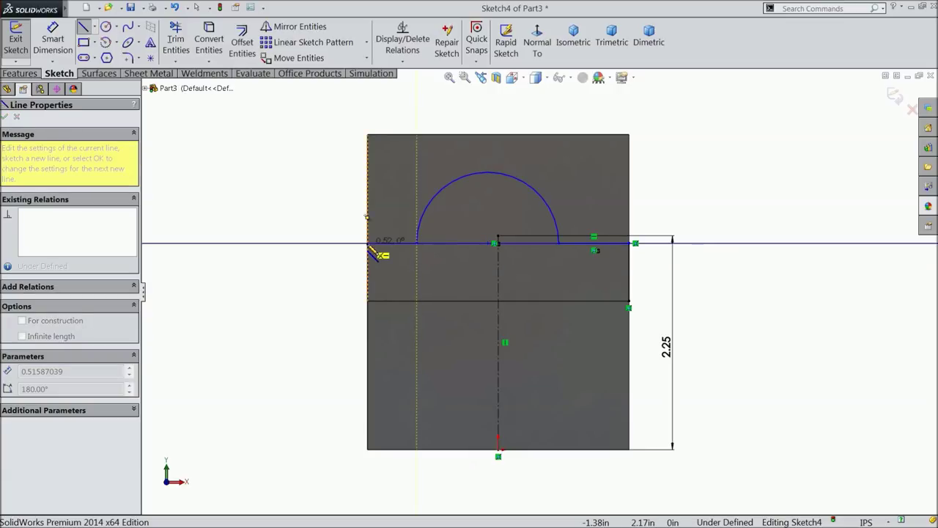
left_click(367, 300)
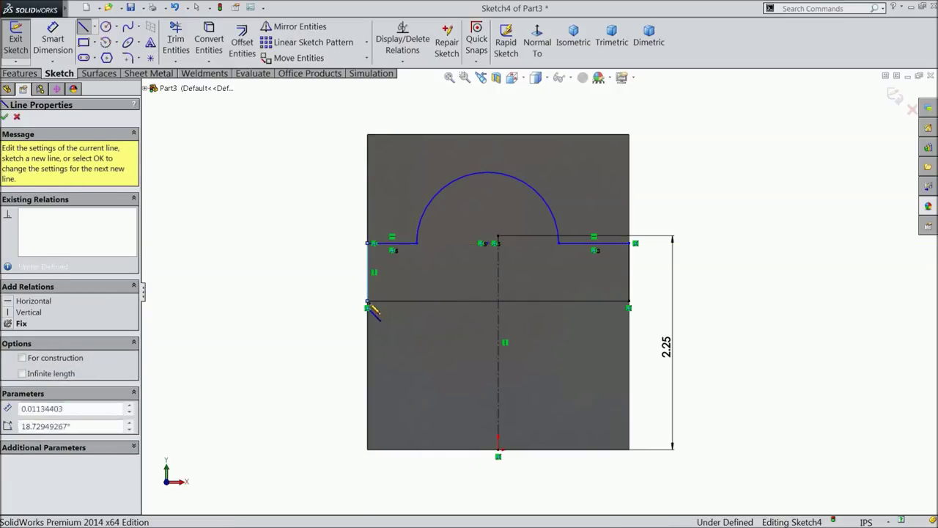
left_click(629, 300)
right_click(668, 140)
left_click(694, 153)
scroll(553, 262, "down", 2)
scroll(554, 263, "down", 1)
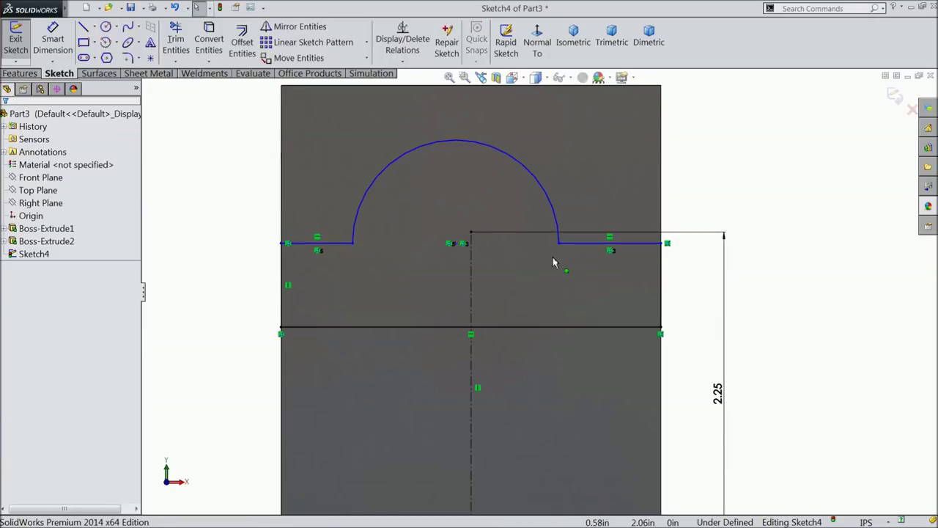
Make the left and right shoulder lines collinear and equal in length.
left_click(341, 244)
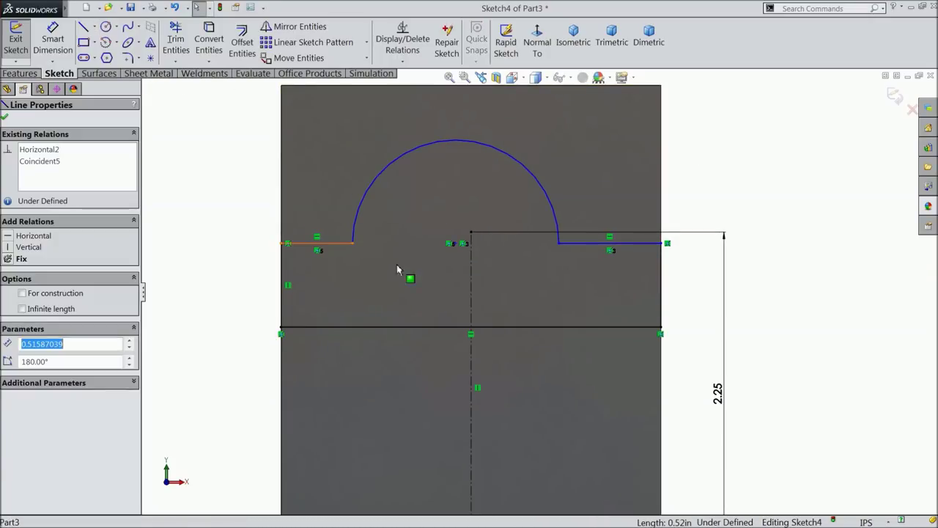
left_click(613, 241, "ctrl")
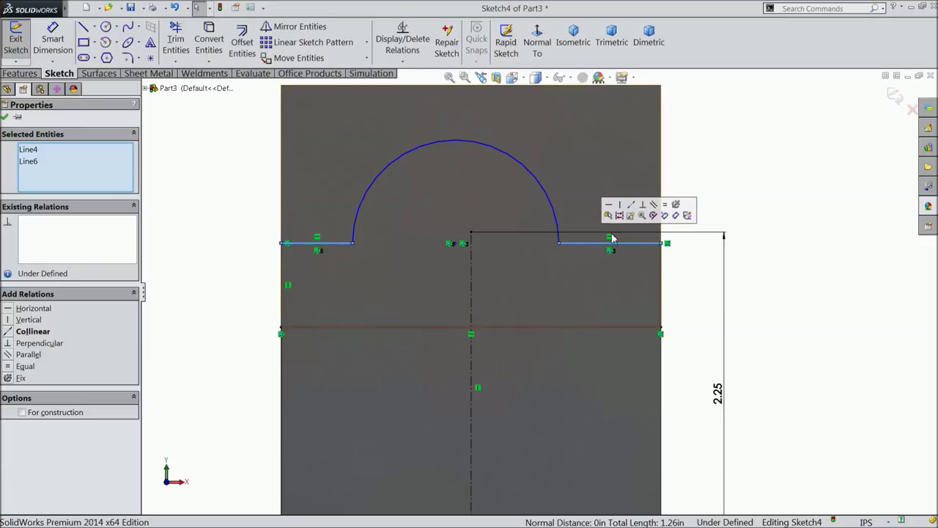
left_click(631, 205)
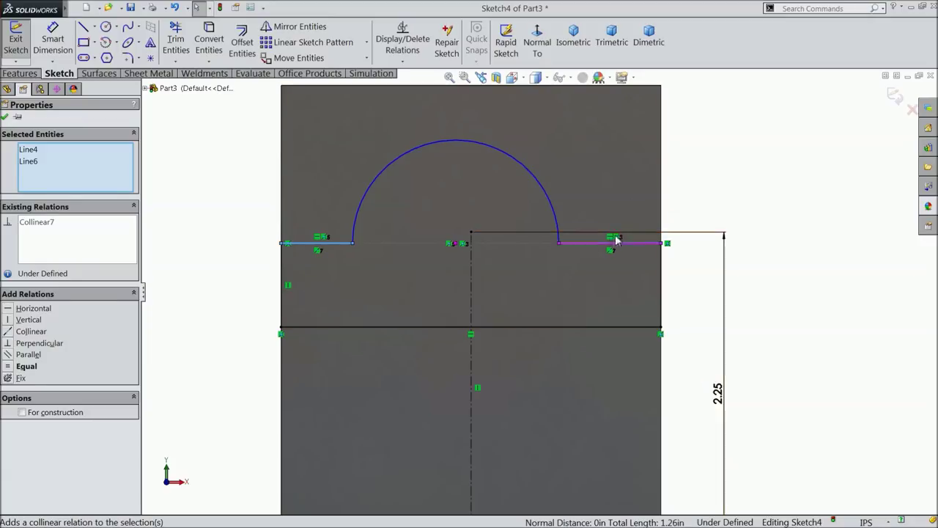
left_click(24, 369)
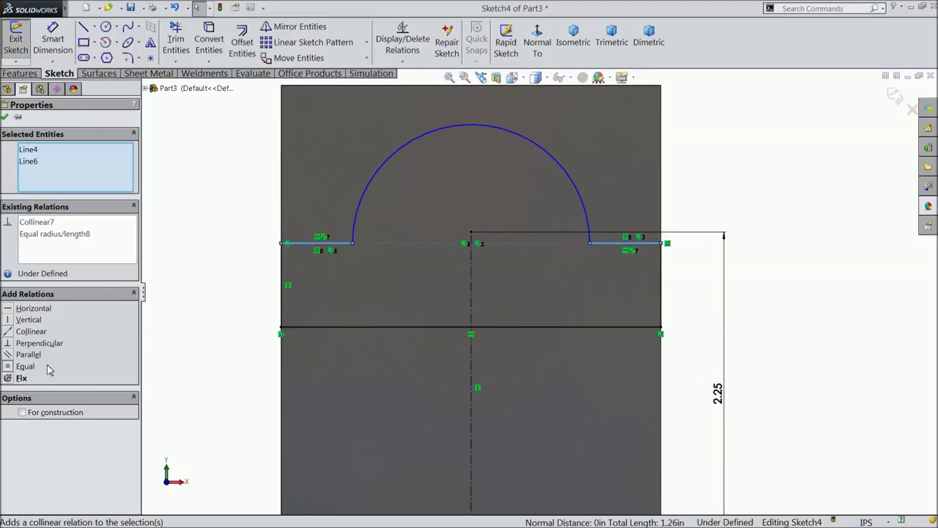
left_click(4, 117)
Fit the part in view and pick the arc for a Smart Dimension radius.
left_click(53, 40)
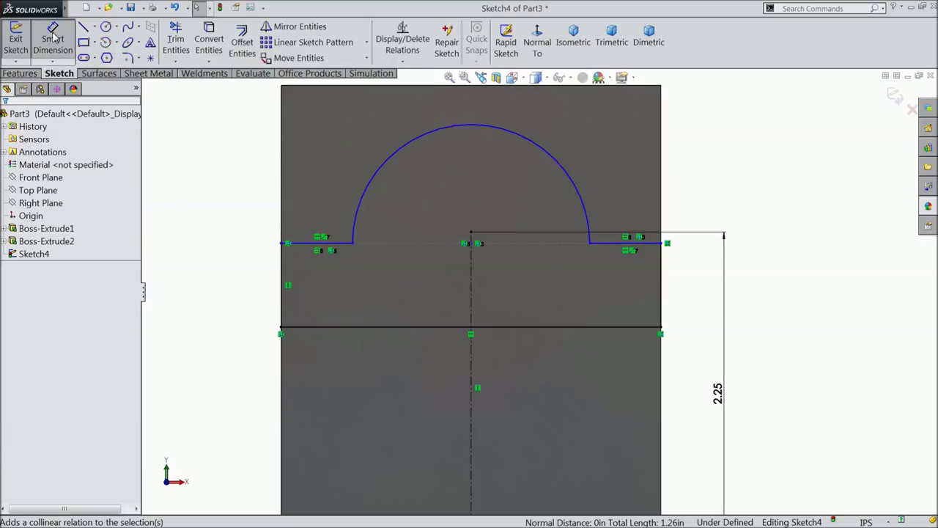
key("f")
left_click(439, 192)
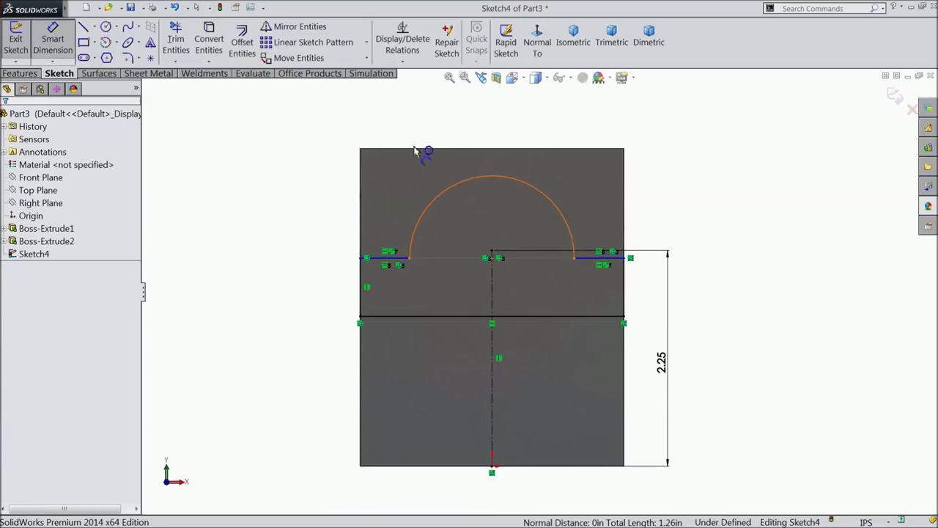
Dimension the semicircular arc radius to 0.687 in.
left_click(406, 130)
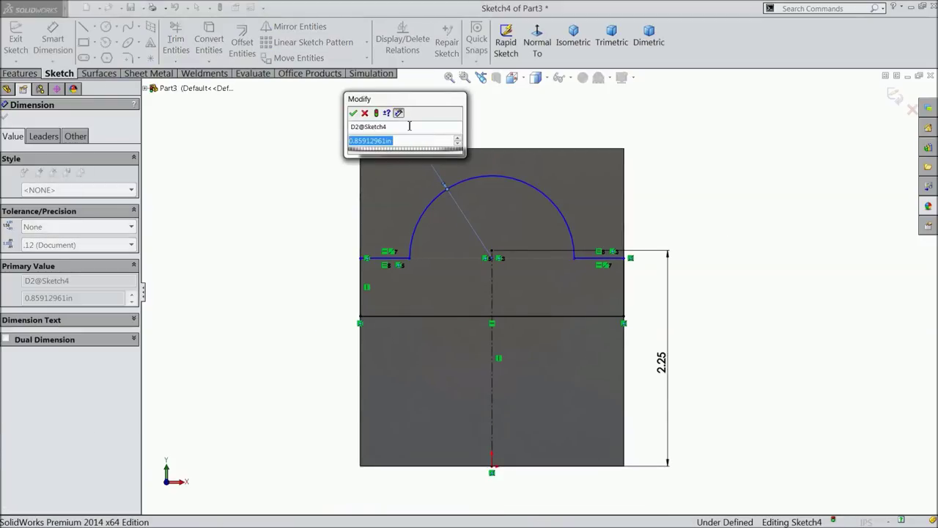
type("0.687")
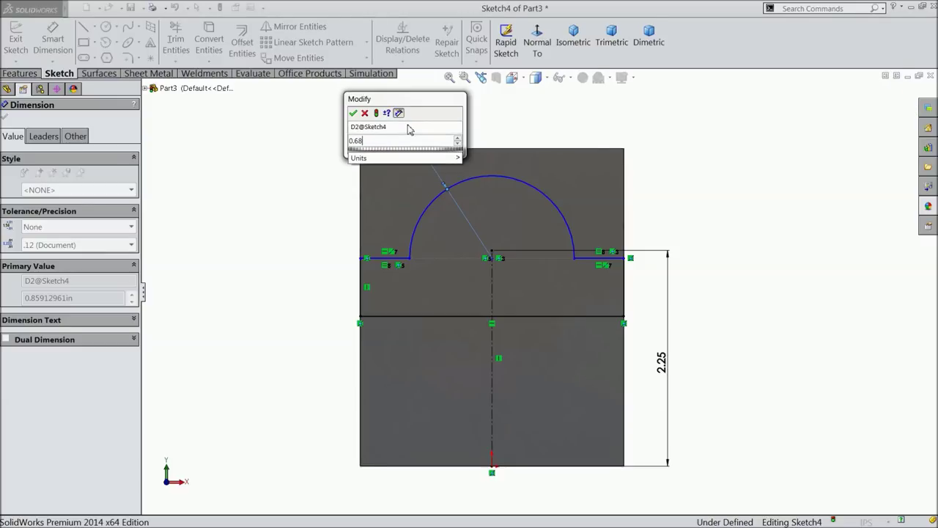
left_click(353, 115)
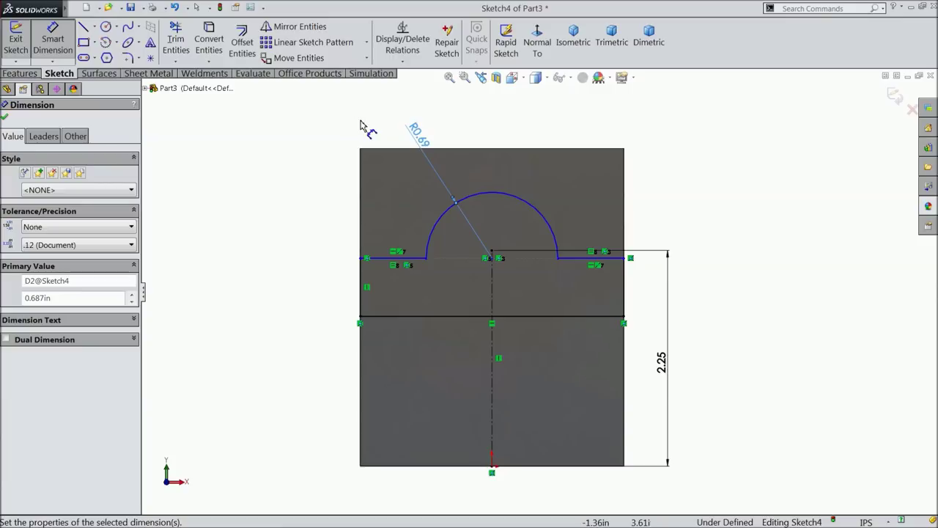
scroll(514, 272, "down", 2)
scroll(373, 272, "up", 1)
scroll(492, 391, "up", 2)
scroll(474, 357, "down", 2)
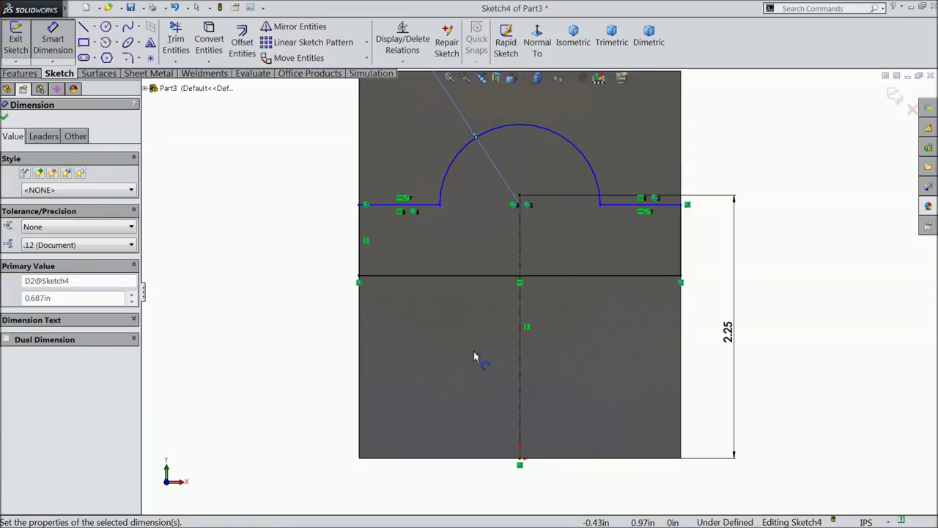
Dimension the shoulder line 2.187 in from the origin, then orbit to an angled view.
left_click(397, 211)
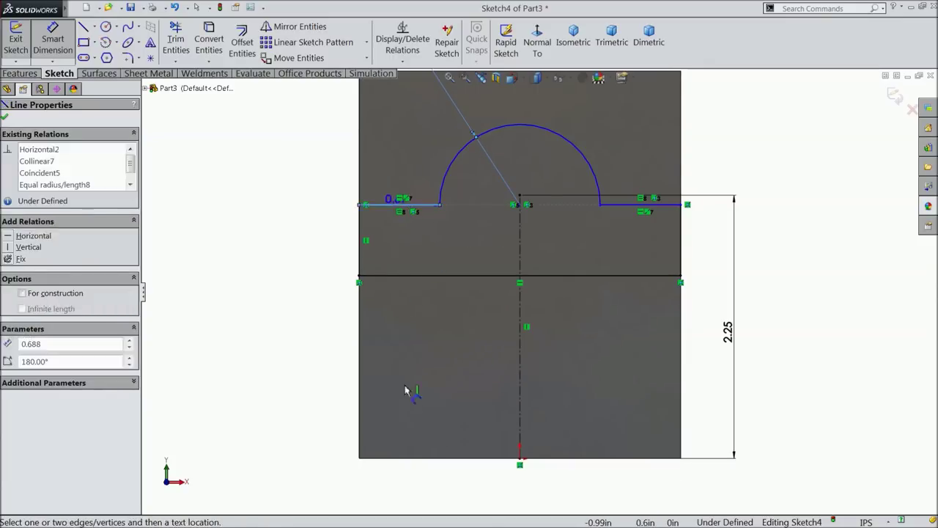
left_click(520, 456)
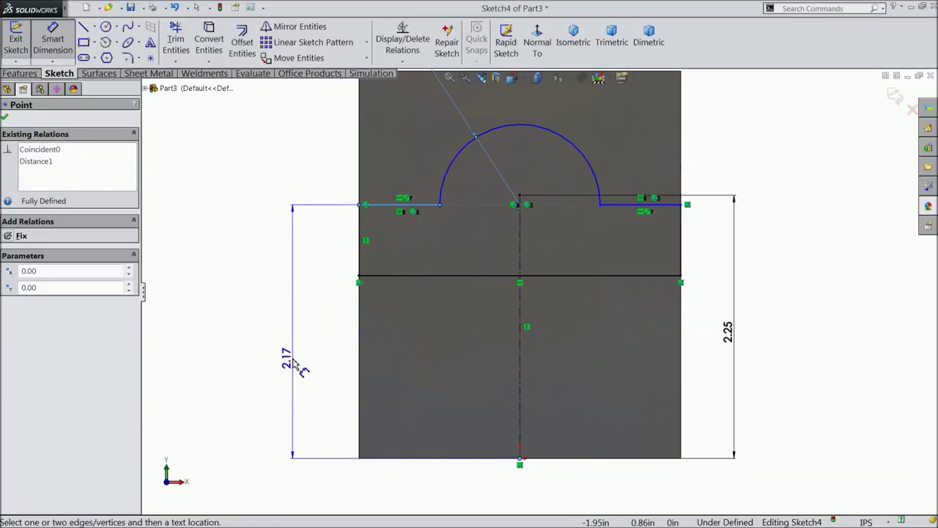
left_click(293, 360)
type("2.1687")
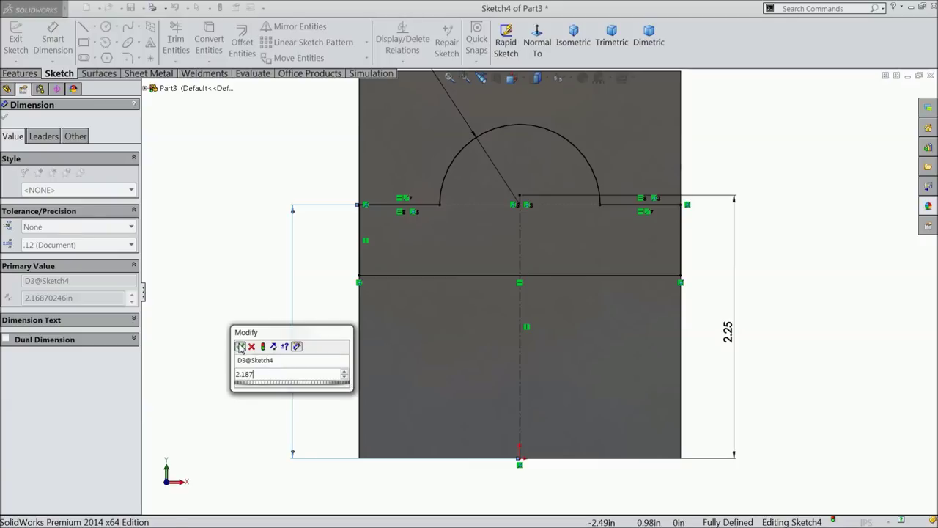
left_click(240, 346)
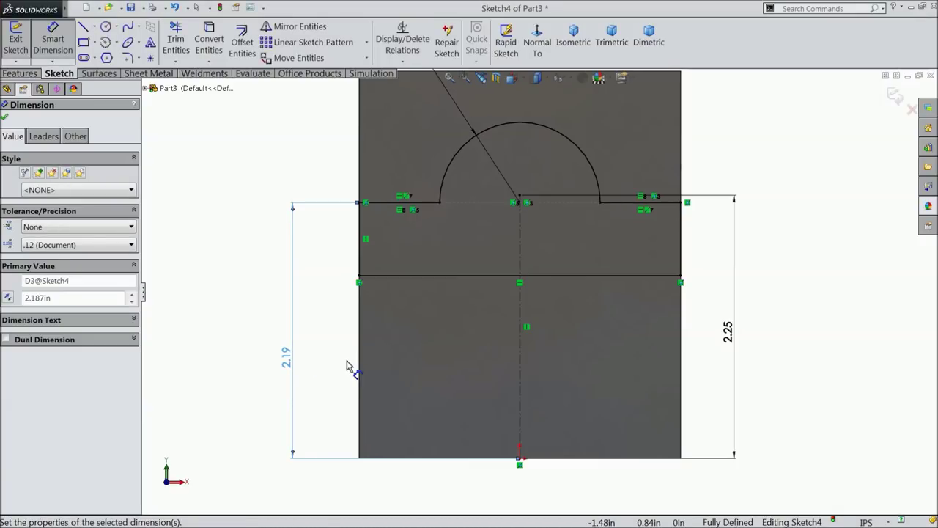
scroll(550, 264, "up", 1)
scroll(537, 258, "up", 3)
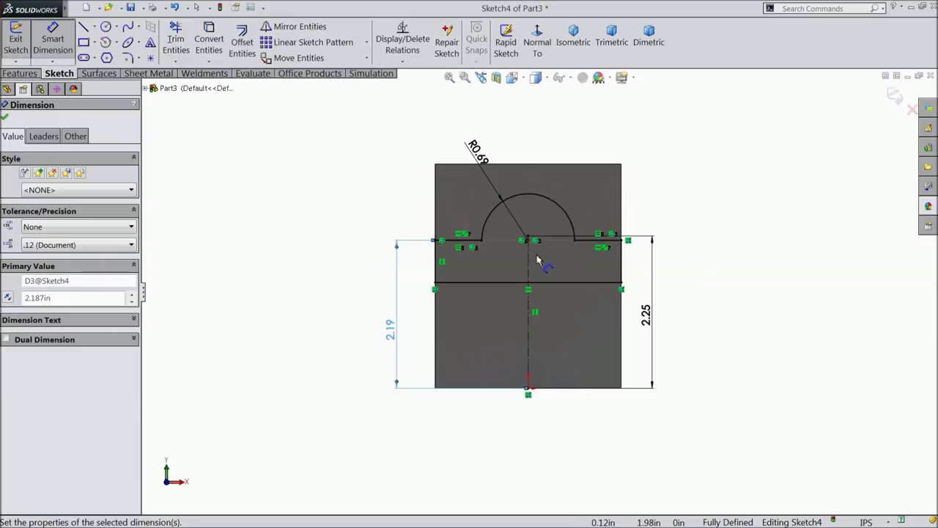
mouse_move(426, 204)
middle_mouse_down()
mouse_move(335, 217)
mouse_move(357, 252)
middle_mouse_up()
scroll(487, 392, "down", 3)
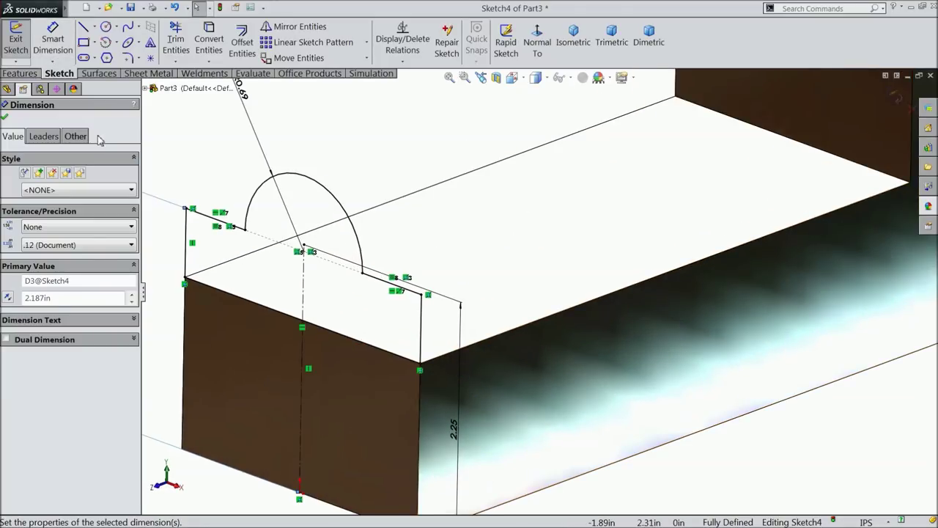
Extrude Sketch4 as Boss-Extrude3, ending 5.00 in offset from the fixed jaw's inner face.
left_click(22, 73)
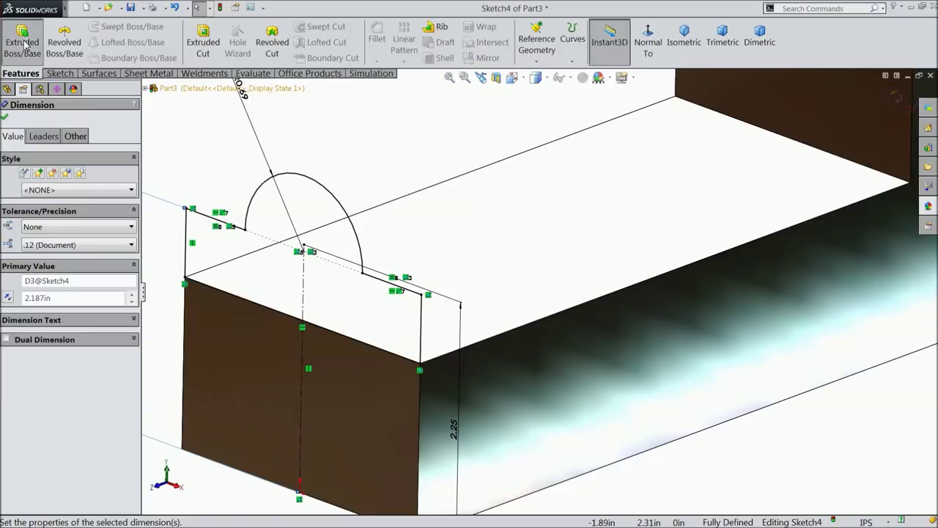
left_click(62, 187)
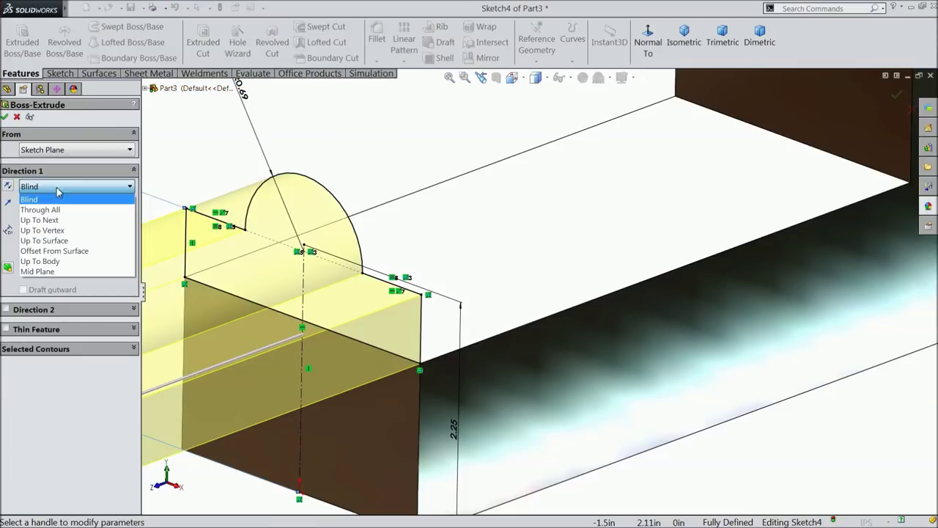
left_click(66, 252)
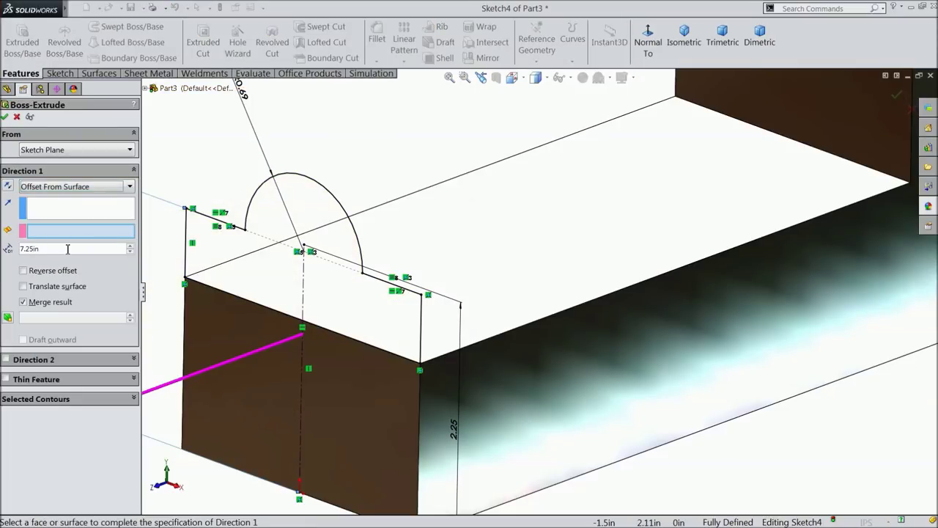
left_click(37, 248)
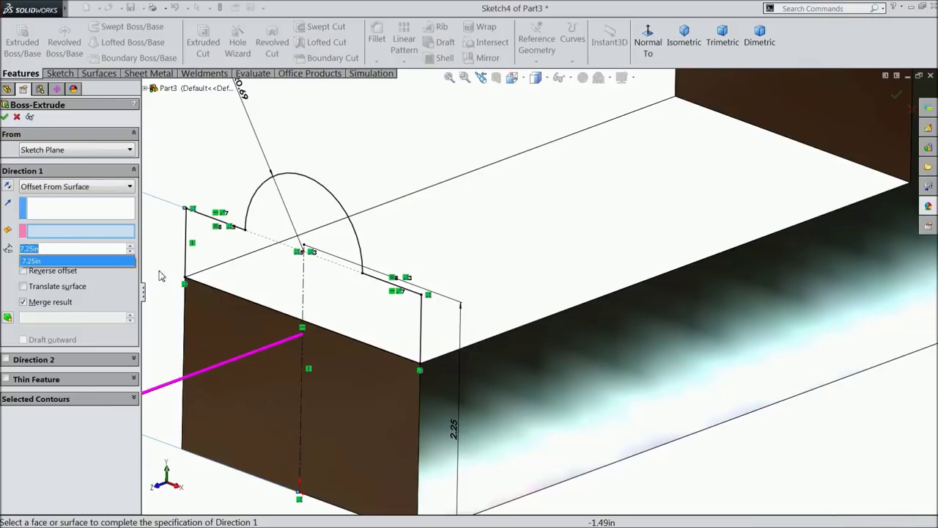
type("5")
key("ctrl+z")
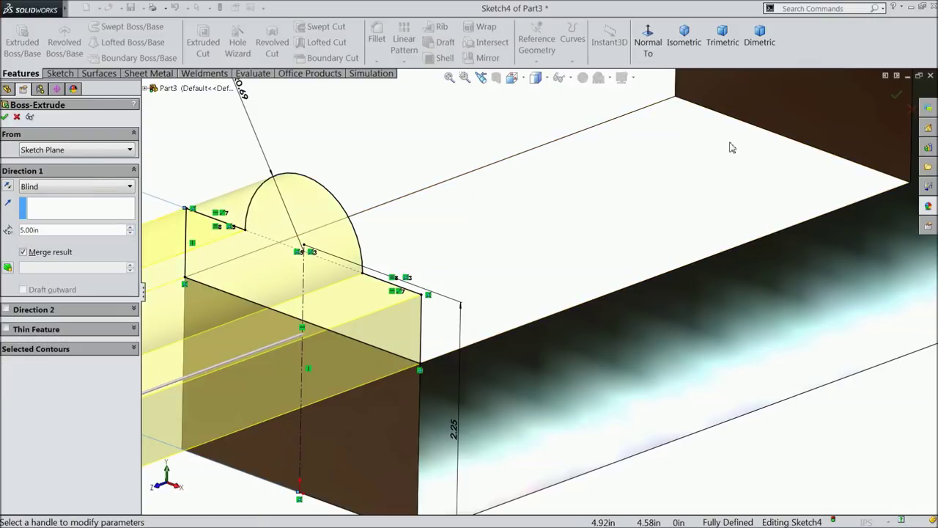
scroll(734, 147, "up", 3)
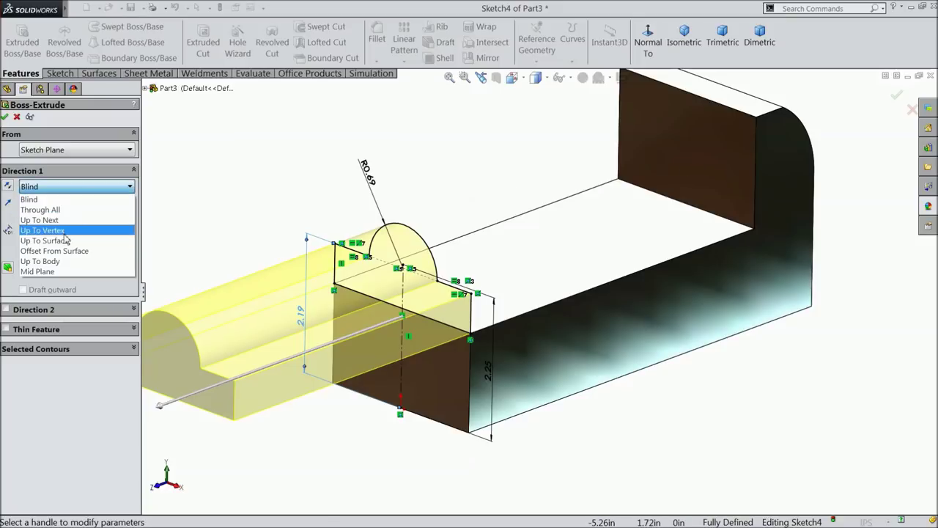
left_click(65, 251)
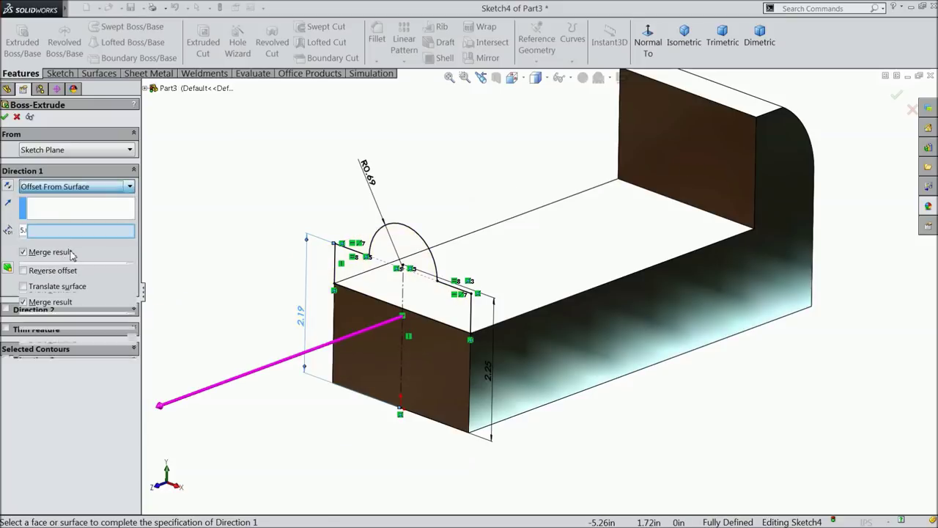
left_click(705, 154)
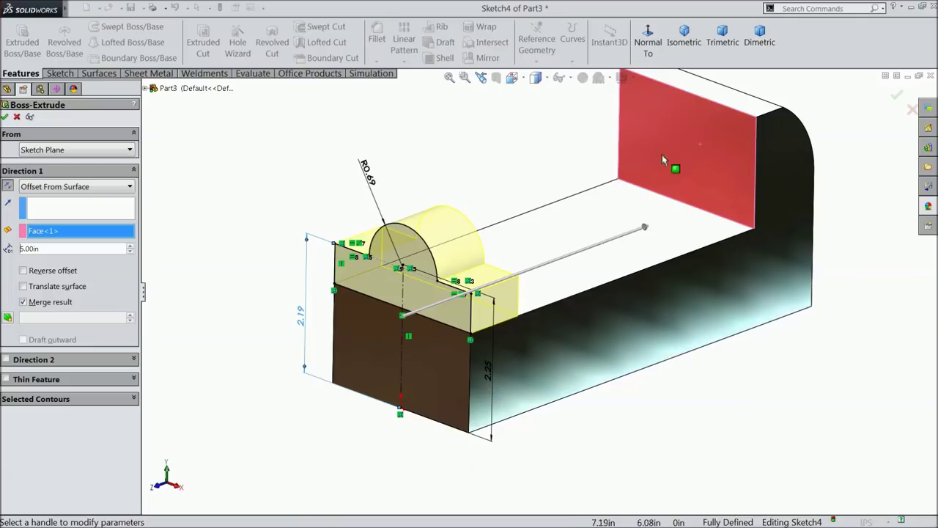
middle_click_drag(672, 153, 645, 168)
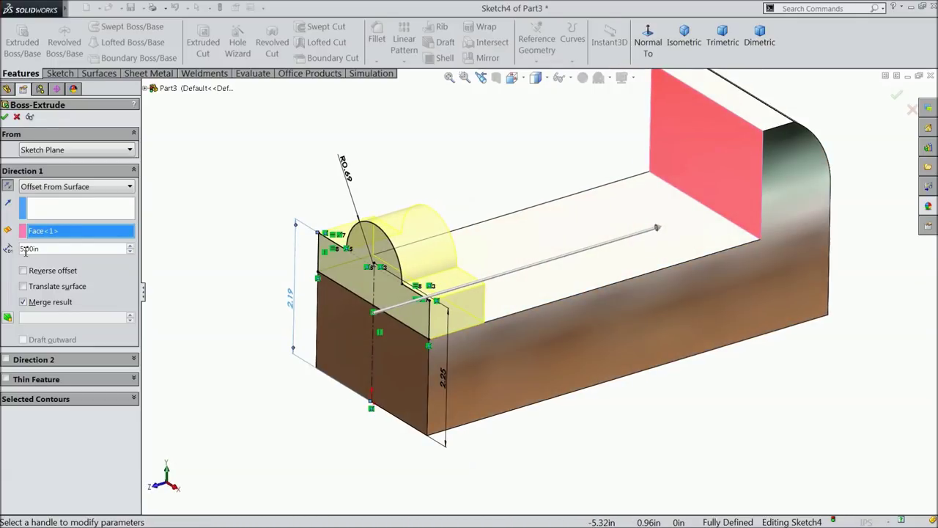
left_click(5, 117)
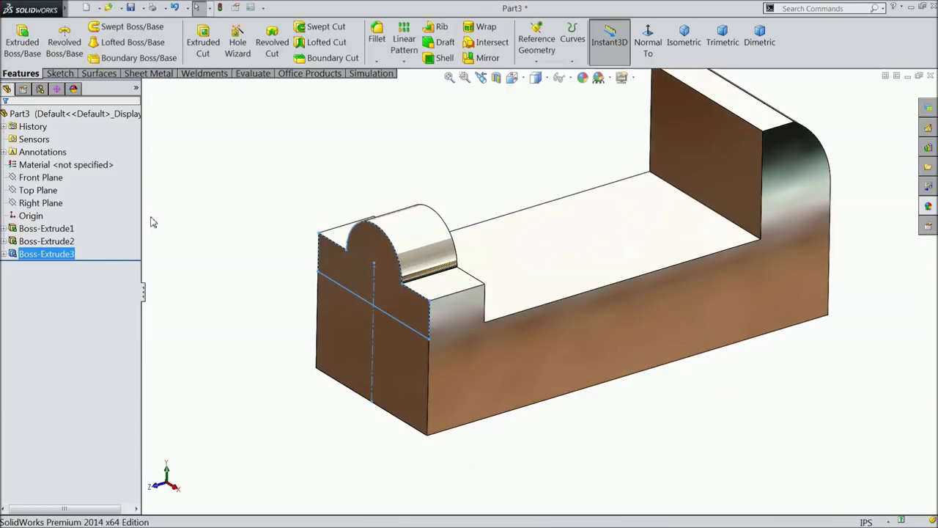
left_click(205, 226)
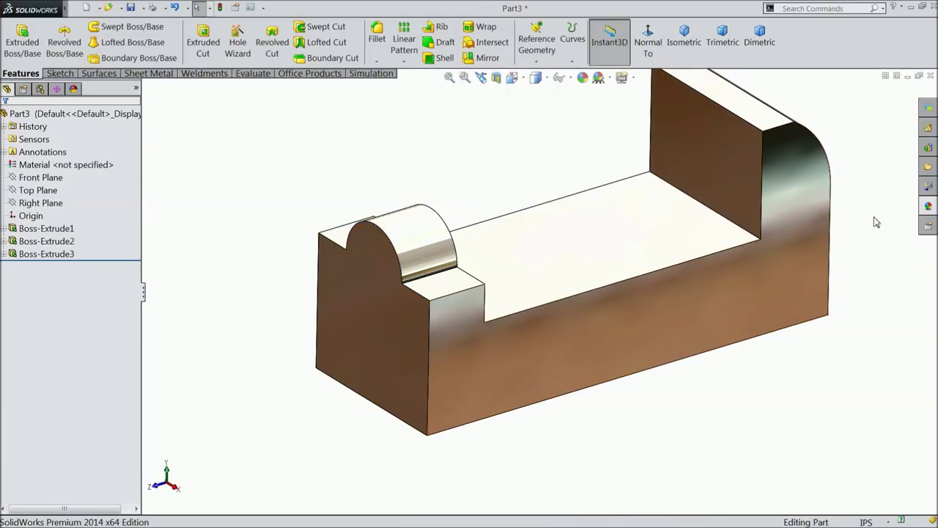
Select base body Boss-Extrude1 together with the left jaw block Boss-Extrude3.
left_click(509, 348)
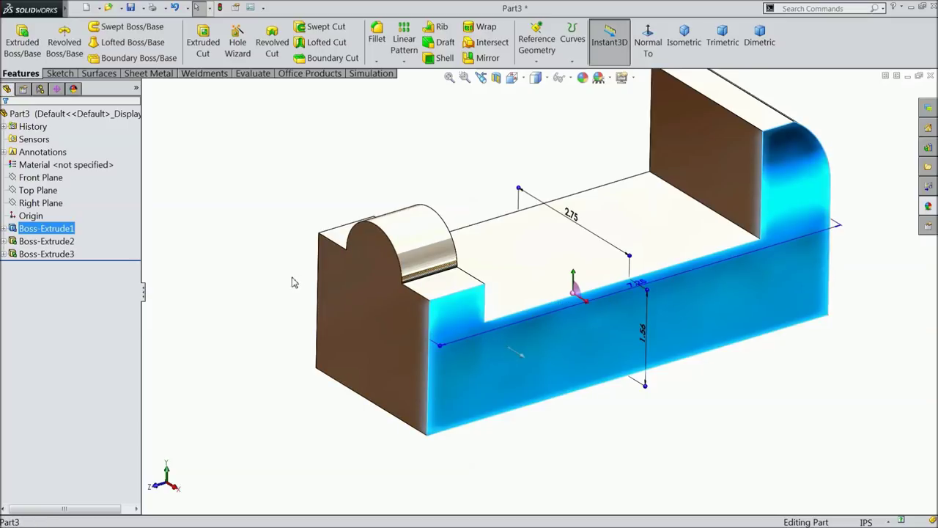
left_click(385, 326, "ctrl")
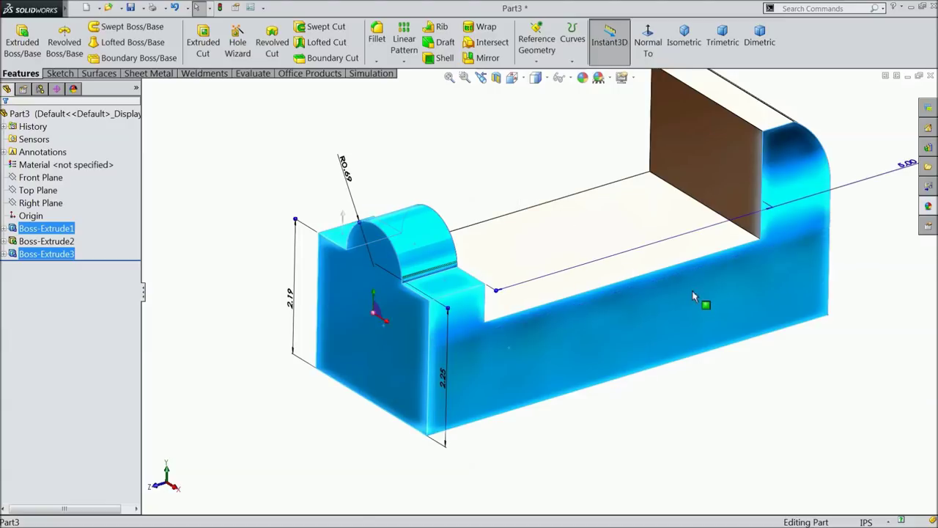
Apply the Painted > Car gloss blue appearance to the selected bodies.
left_click(928, 206)
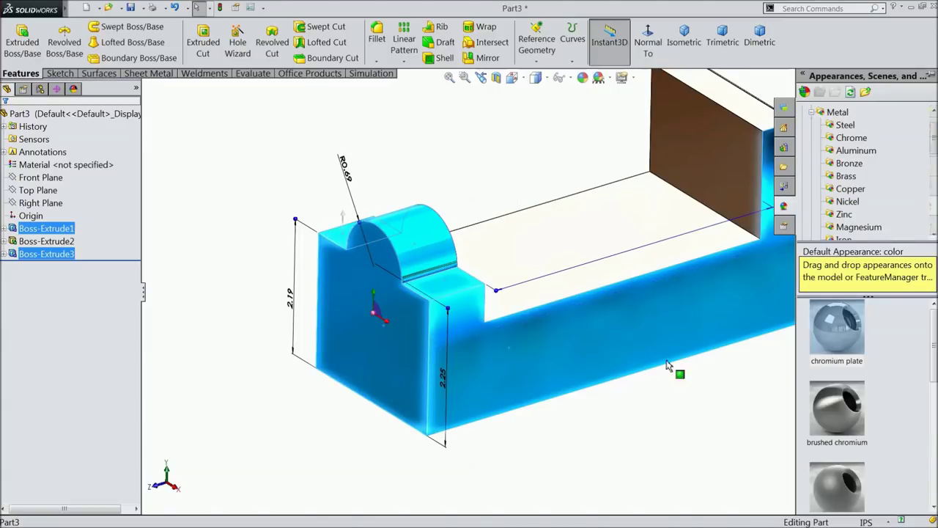
scroll(821, 165, "down", 3)
scroll(823, 176, "down", 3)
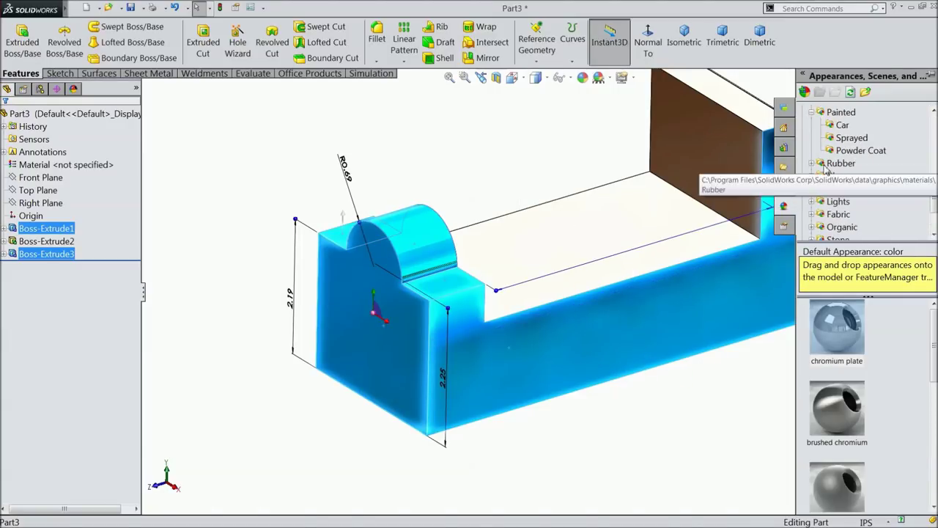
left_click(842, 126)
scroll(852, 376, "down", 3)
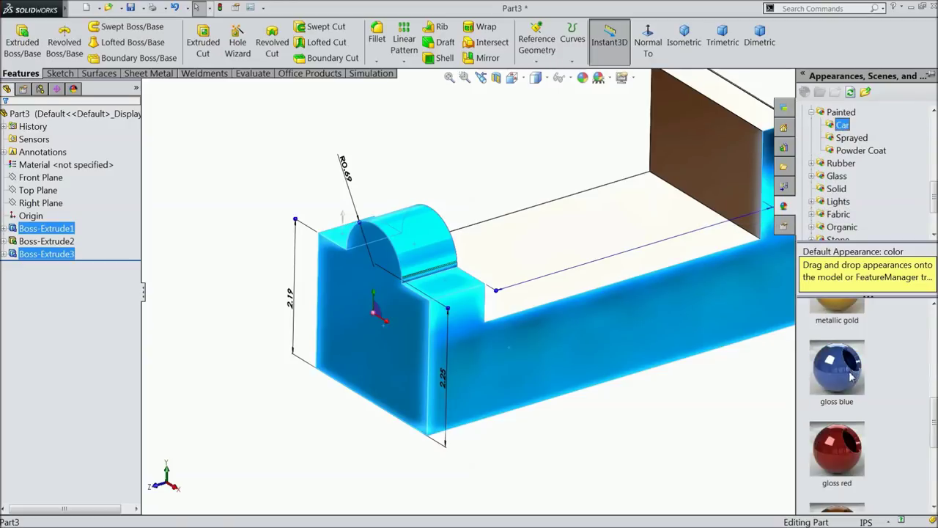
left_click(831, 391)
scroll(637, 395, "up", 2)
mouse_move(607, 383)
middle_mouse_down()
mouse_move(595, 383)
mouse_move(689, 395)
mouse_move(626, 317)
middle_mouse_up()
Paint the base body and its front face gloss blue.
left_click(627, 316)
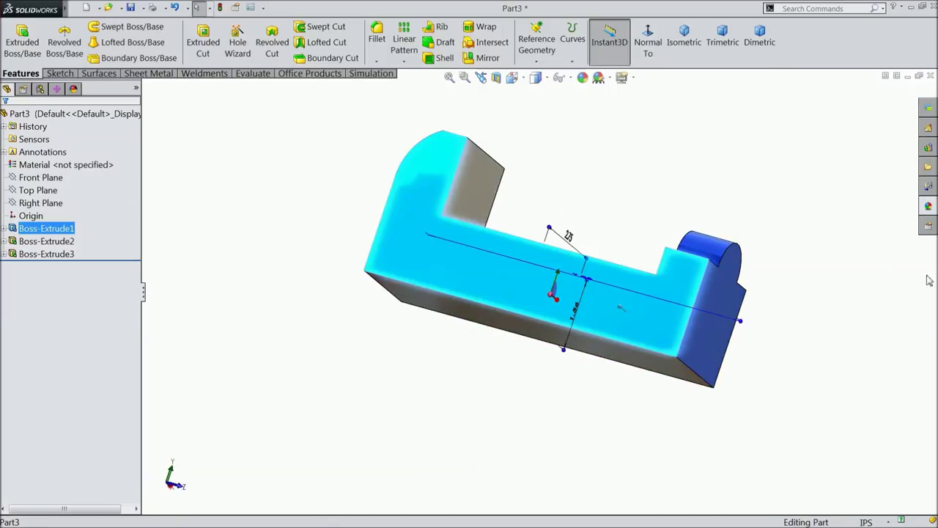
left_click(927, 206)
mouse_move(653, 444)
middle_mouse_down()
mouse_move(404, 386)
mouse_move(452, 404)
mouse_move(377, 412)
mouse_move(444, 409)
mouse_move(418, 345)
mouse_move(268, 339)
mouse_move(457, 411)
middle_mouse_up()
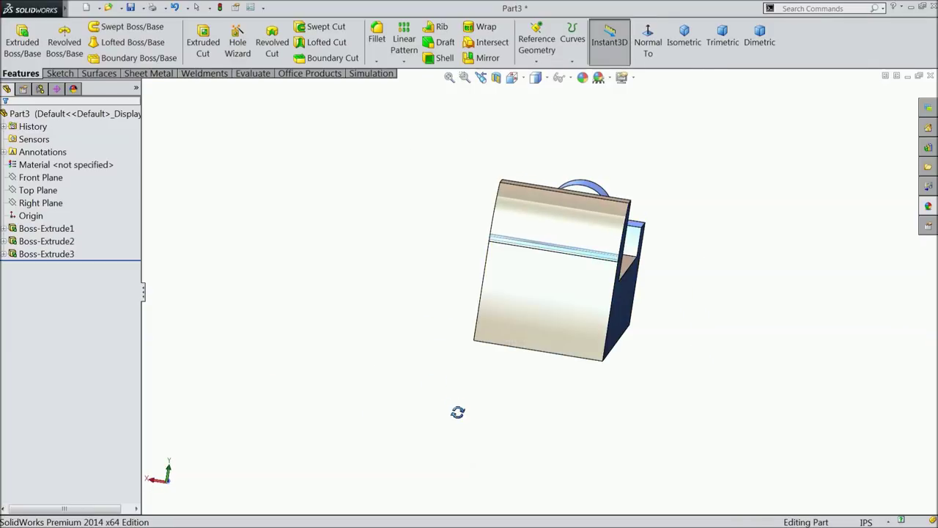
left_click(557, 303)
left_click(927, 206)
left_click_drag(849, 389, 730, 393)
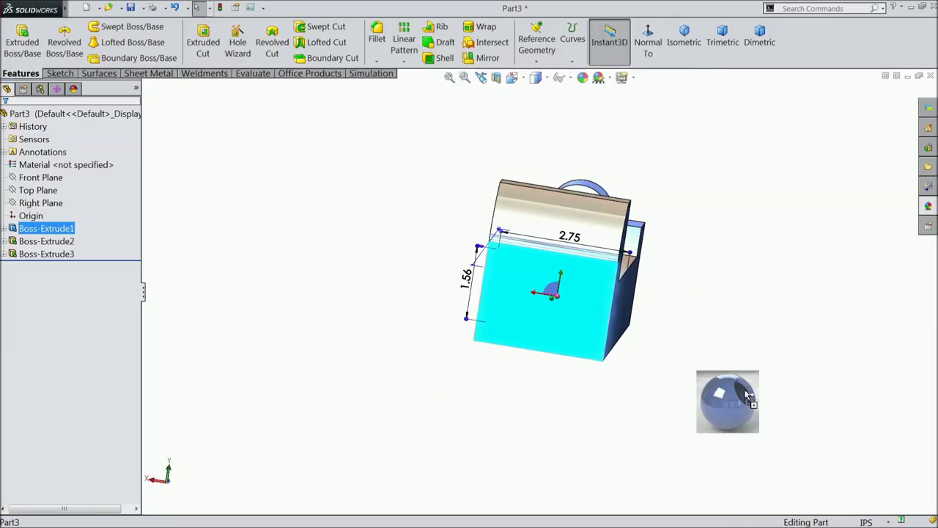
mouse_move(729, 393)
middle_mouse_down()
mouse_move(641, 389)
mouse_move(603, 435)
mouse_move(652, 403)
mouse_move(689, 415)
middle_mouse_up()
Paint the curved top face gloss blue, view isometric, and select the unpainted bottom face.
left_click(519, 242)
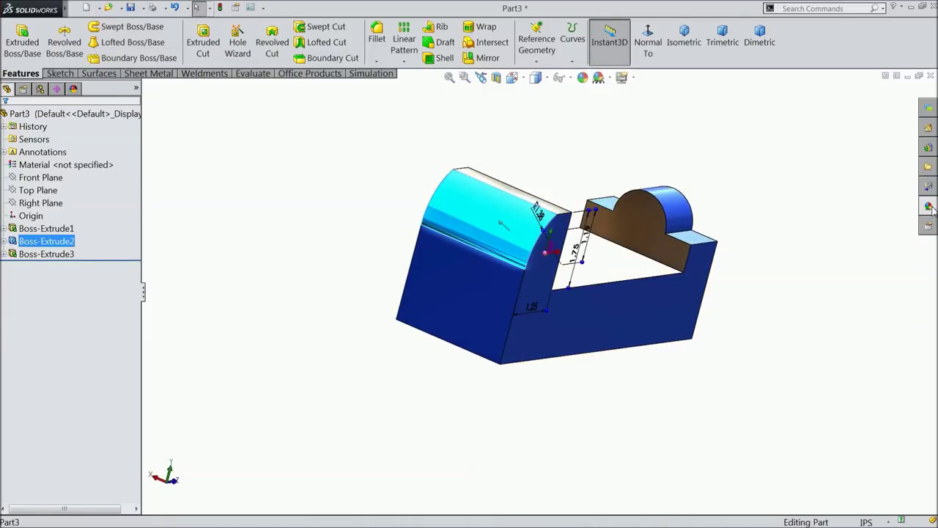
left_click(928, 206)
left_click_drag(836, 396, 748, 396)
mouse_move(748, 396)
middle_mouse_down()
mouse_move(621, 373)
mouse_move(641, 398)
mouse_move(527, 409)
mouse_move(640, 297)
middle_mouse_up()
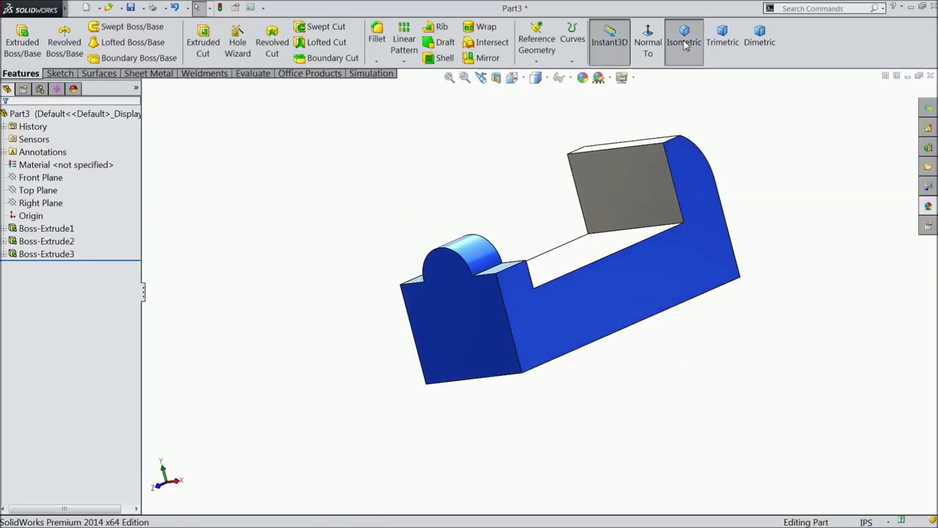
left_click(684, 46)
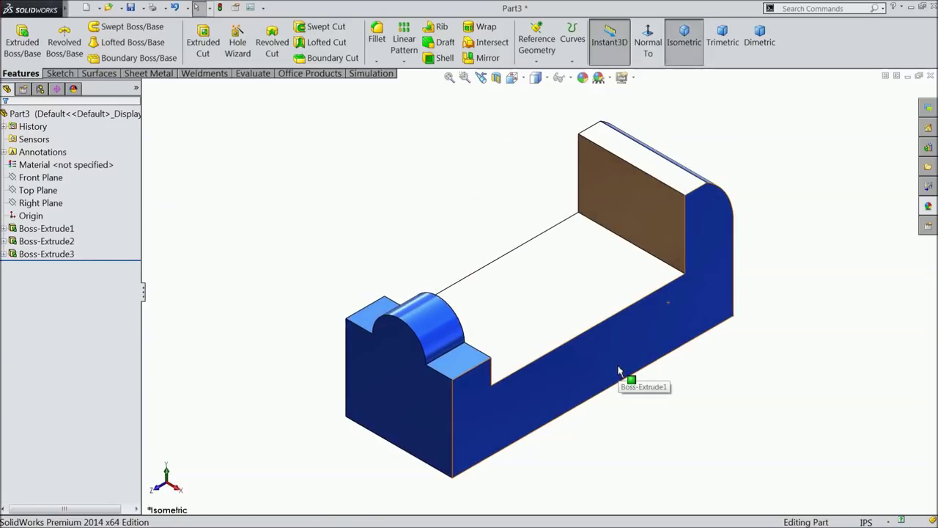
mouse_move(592, 393)
middle_mouse_down()
mouse_move(565, 385)
mouse_move(459, 293)
mouse_move(562, 231)
mouse_move(482, 345)
middle_mouse_up()
left_click(481, 345)
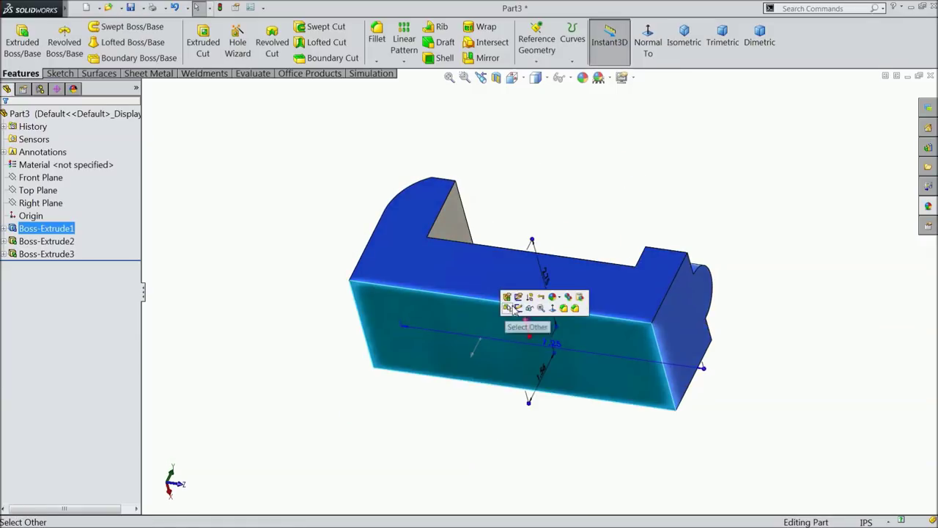
Start a sketch on the bottom face, view it Normal To, and draw a circle on the left edge.
left_click(522, 315)
left_click(649, 45)
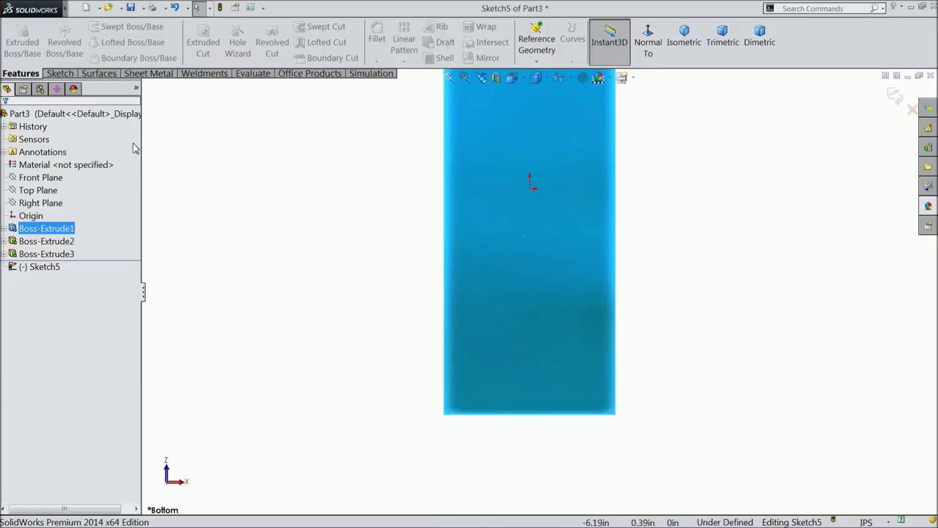
left_click(60, 73)
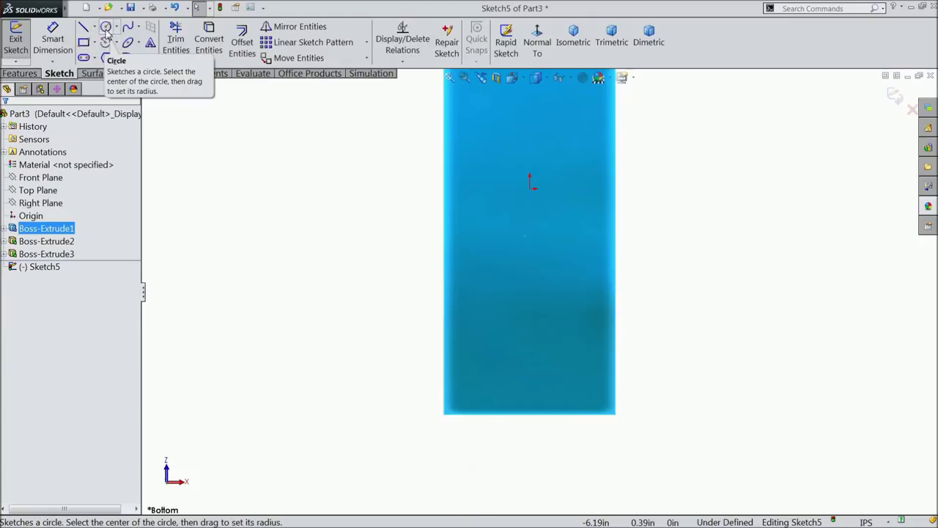
left_click(107, 33)
scroll(533, 355, "down", 2)
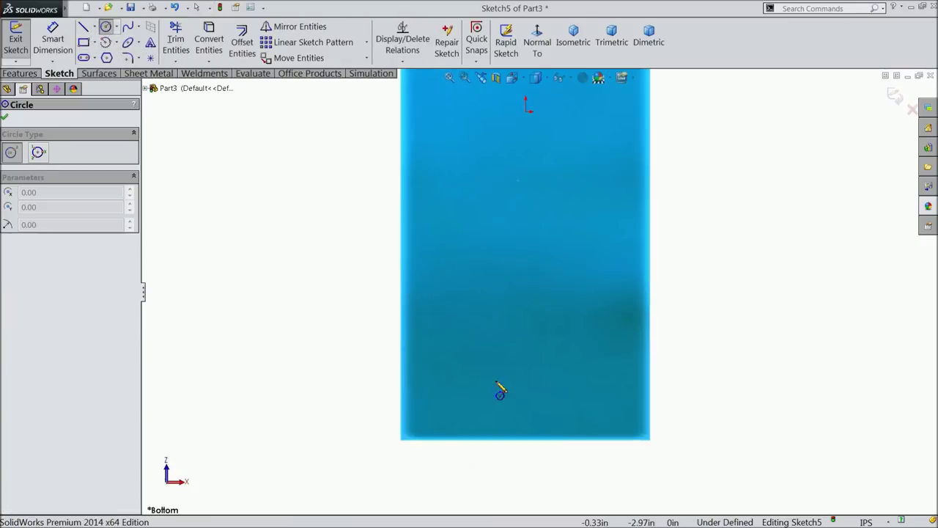
left_click(401, 344)
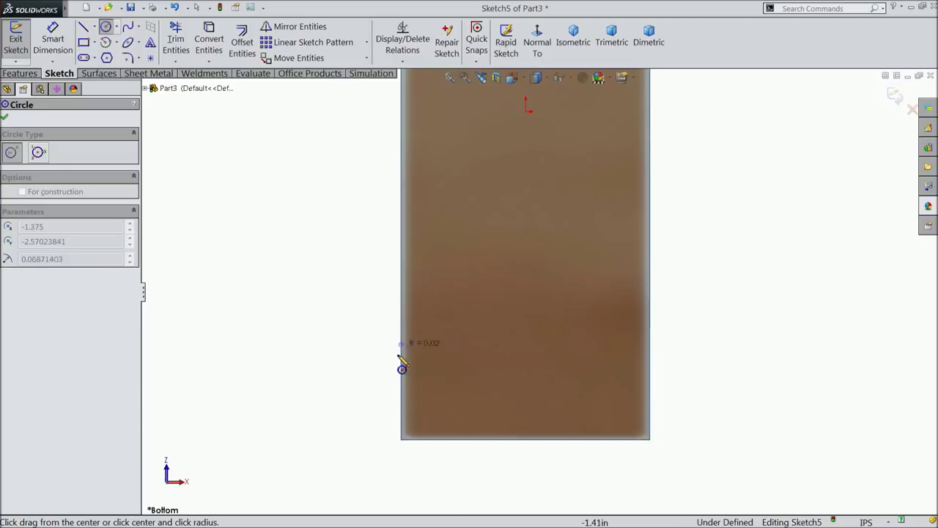
left_click(401, 439)
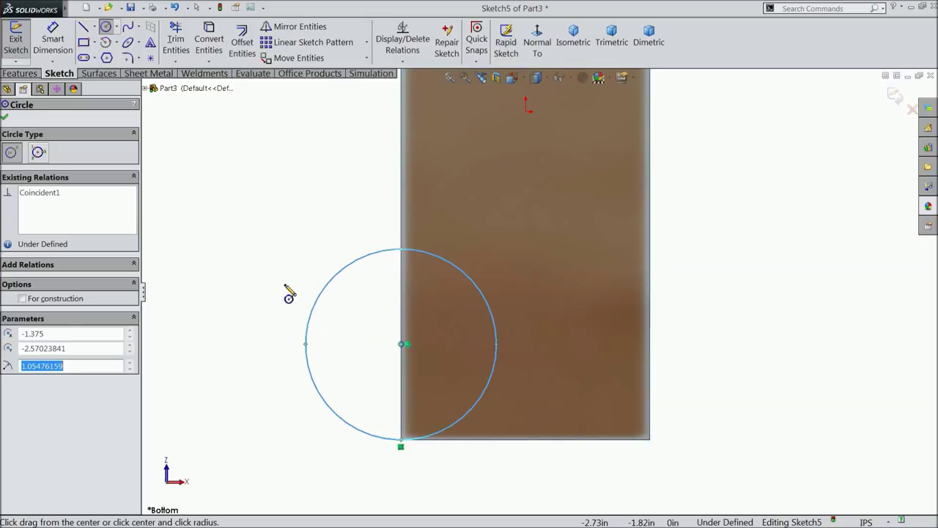
Draw a vertical line through the circle and trim away its right half.
left_click(83, 26)
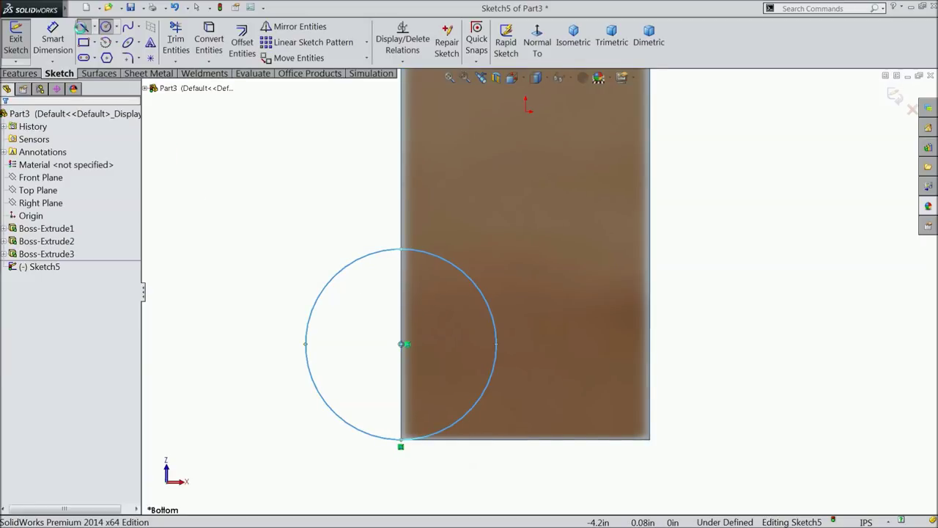
left_click(401, 250)
left_click(401, 440)
right_click(388, 421)
left_click(370, 91)
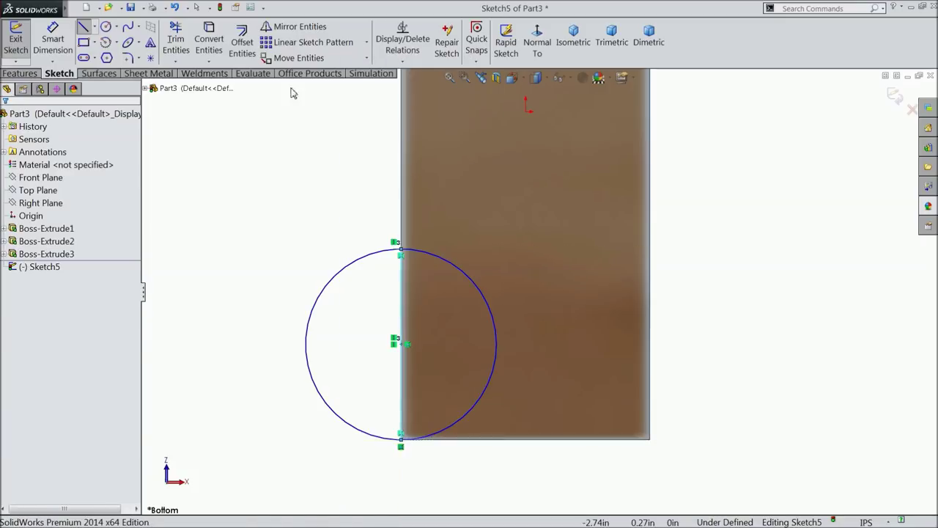
left_click(175, 44)
left_click(497, 360)
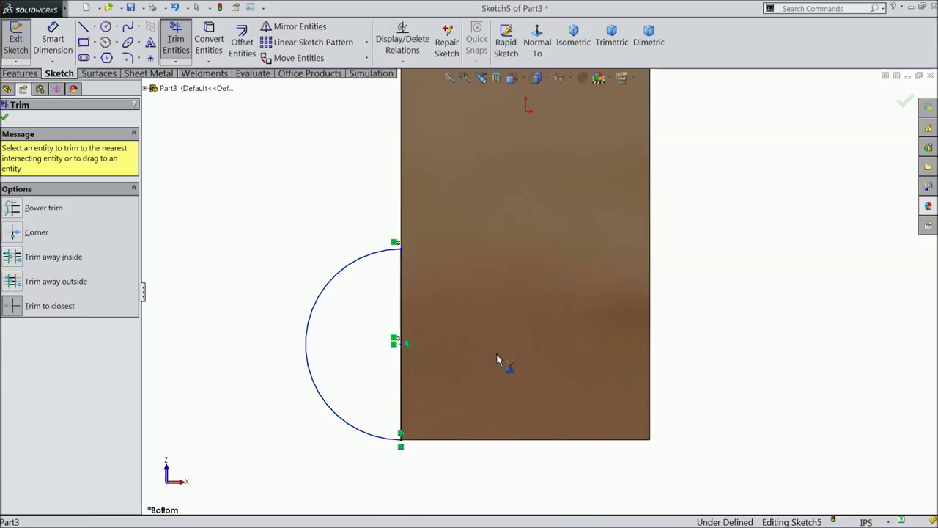
left_click(4, 119)
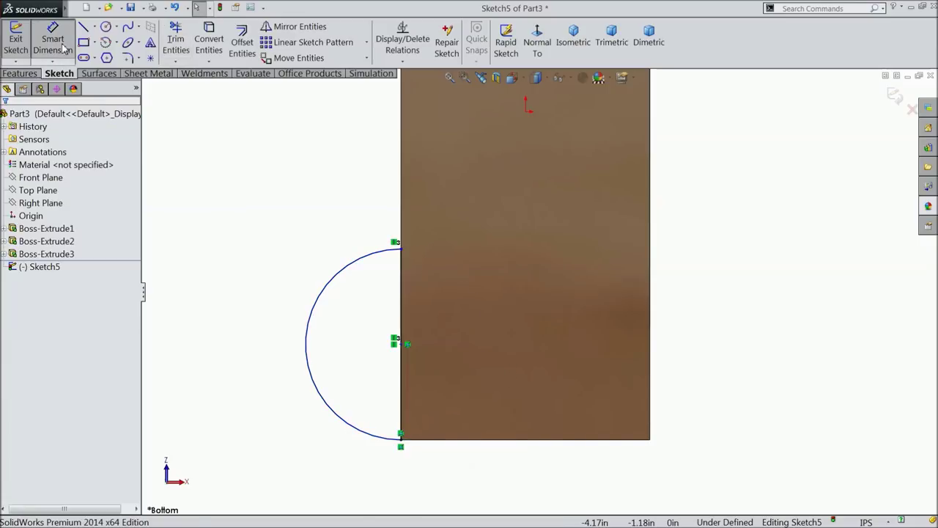
Dimension the half-circle arc to a 1.125 in radius.
left_click(305, 340)
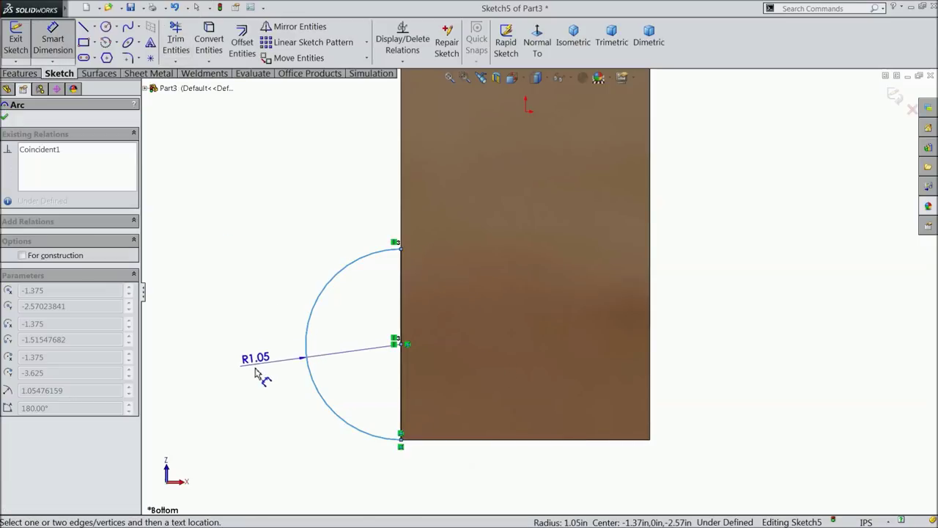
left_click(255, 374)
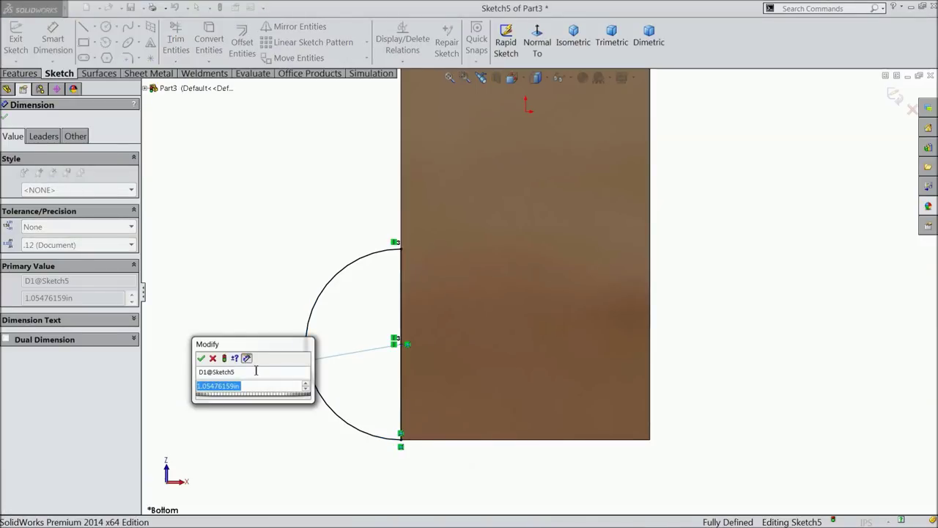
type("1.125")
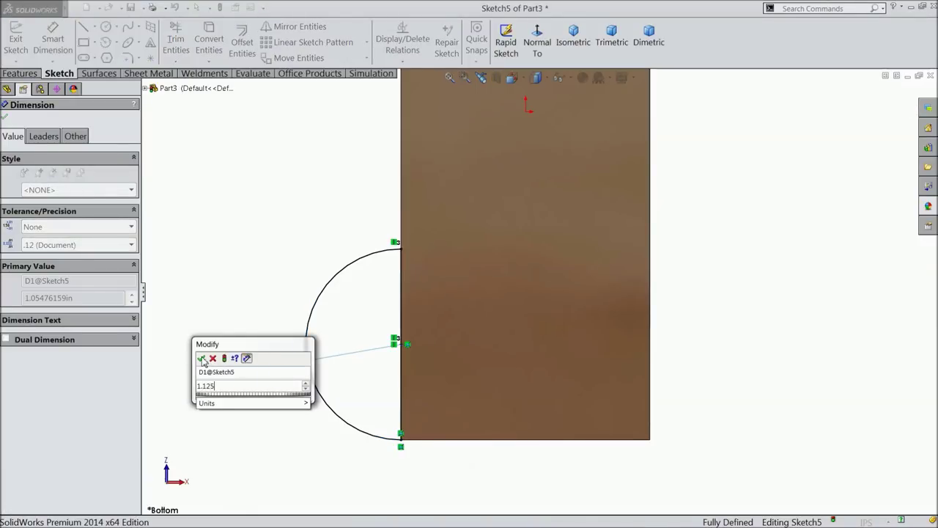
left_click(202, 359)
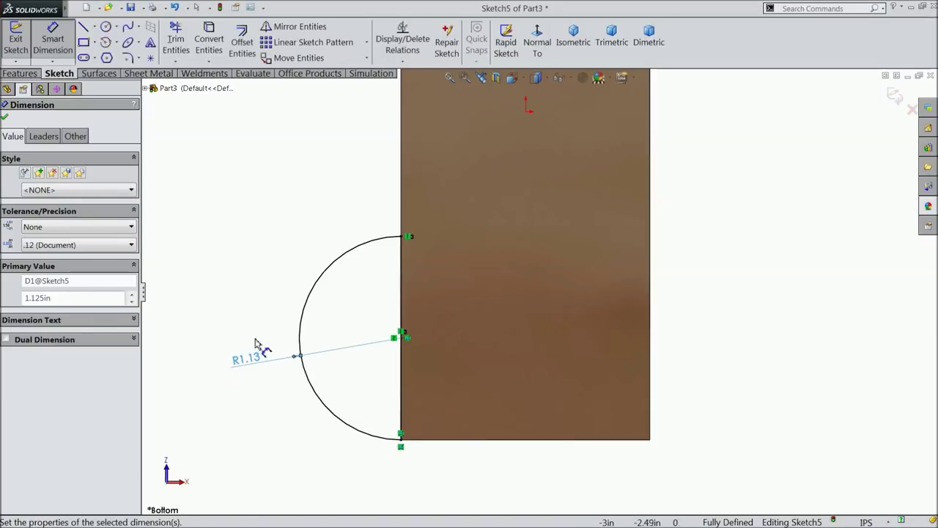
left_click(6, 120)
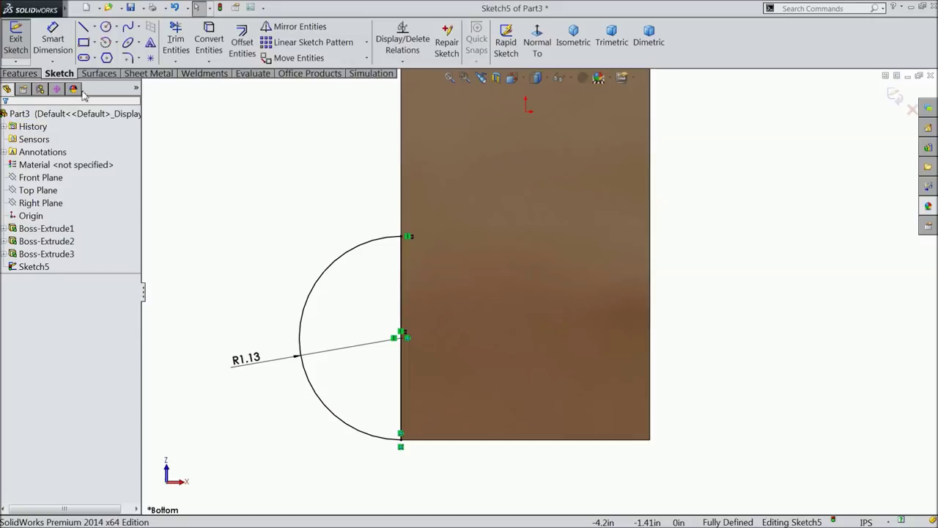
left_click(107, 28)
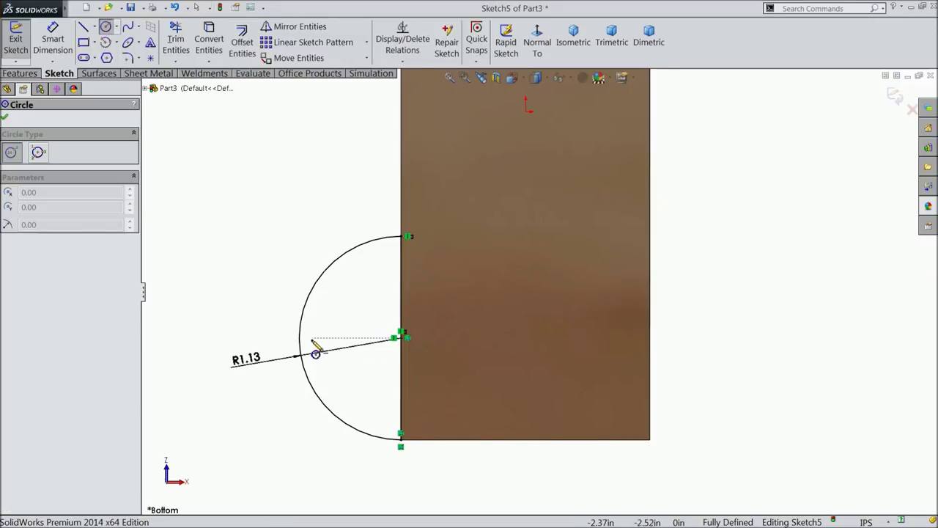
Draw a vertical centerline from the origin and a horizontal construction line from the tab's arc centre.
left_click(94, 27)
left_click(106, 57)
scroll(535, 296, "up", 2)
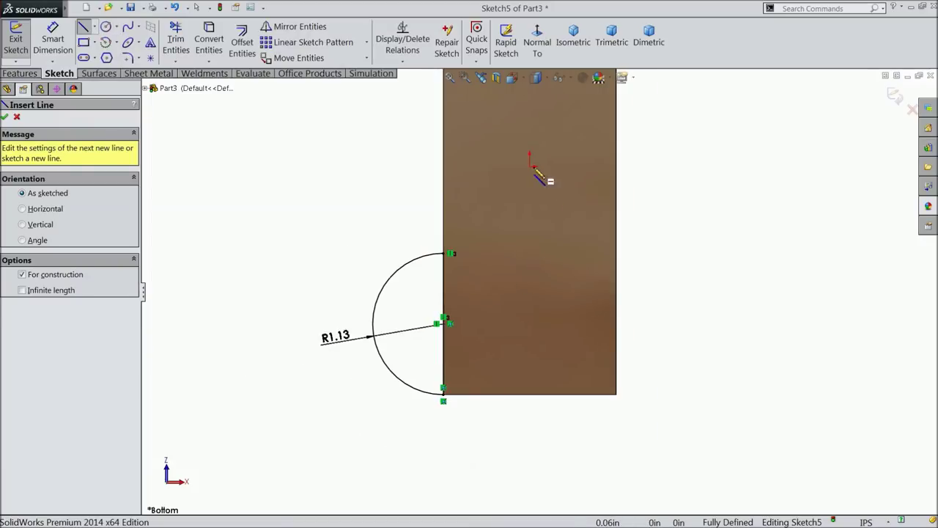
left_click(503, 168)
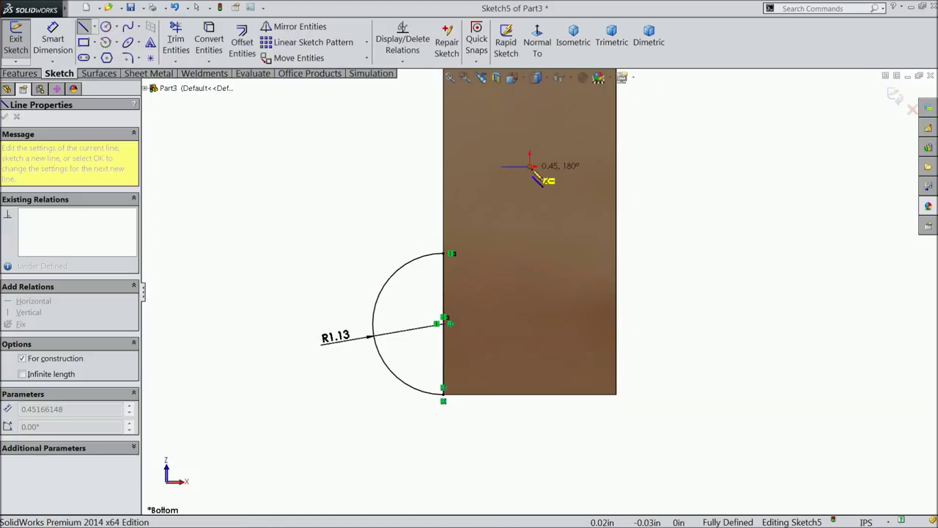
left_click(530, 395)
right_click(546, 416)
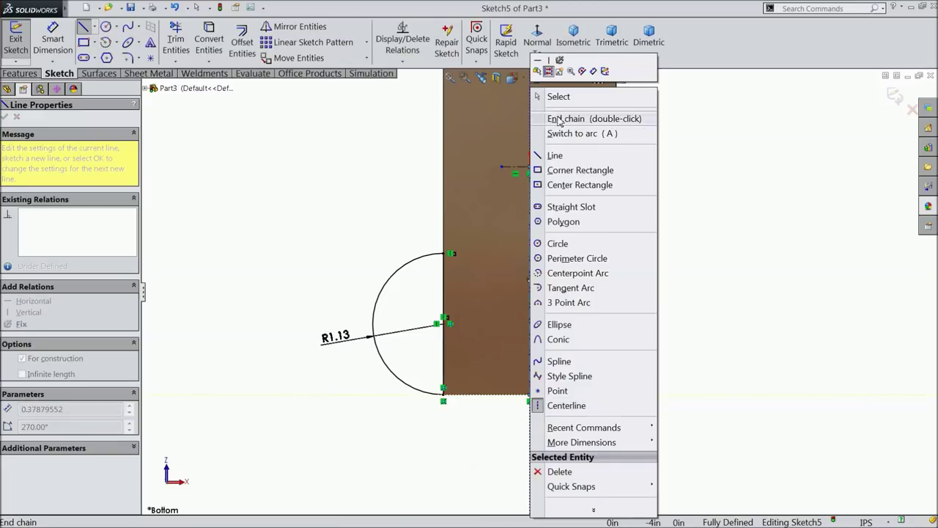
left_click(562, 119)
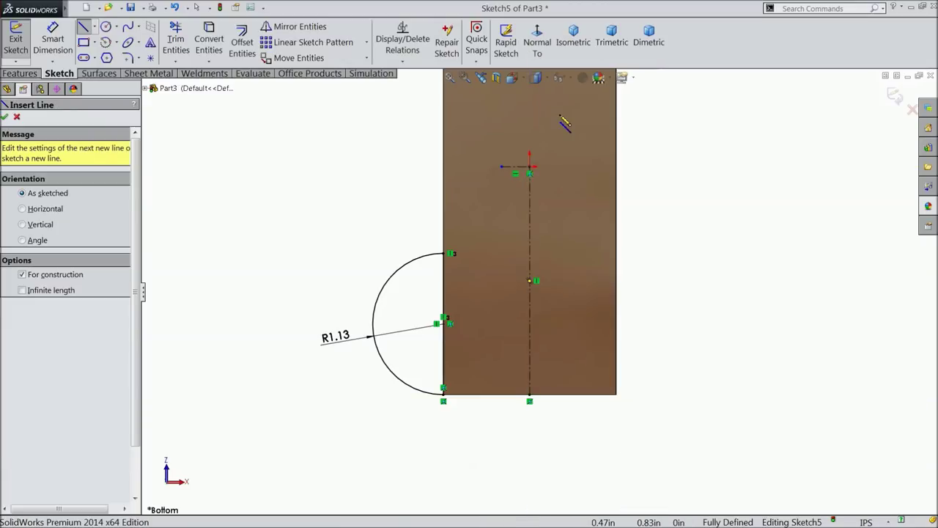
left_click(443, 323)
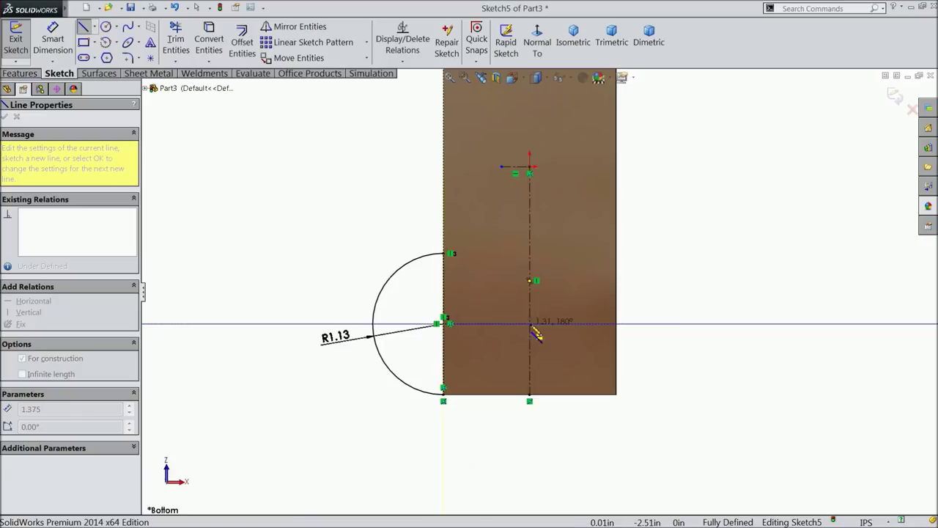
left_click(530, 322)
right_click(673, 223)
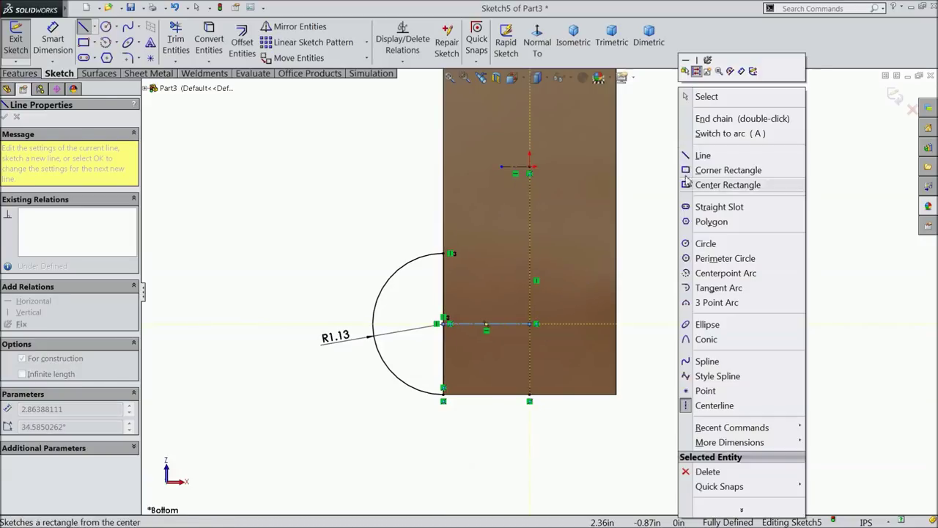
left_click(697, 94)
Draw a hole circle inside the half-round tab and dimension it Ø0.31.
left_click(106, 27)
scroll(439, 337, "down", 3)
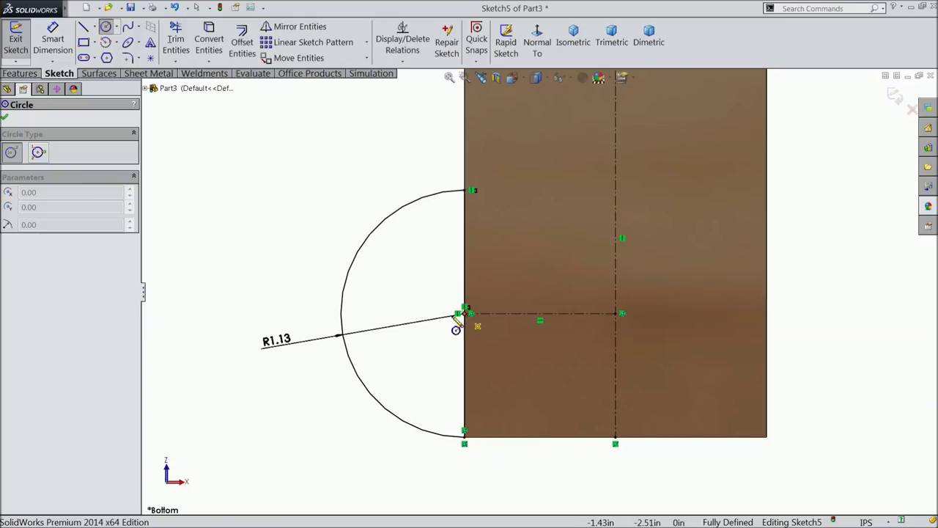
left_click(383, 313)
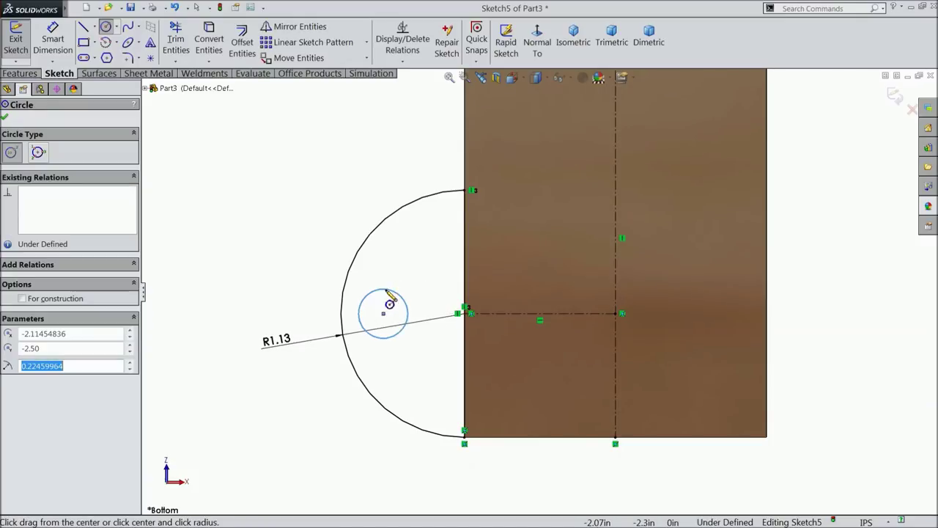
left_click(400, 332)
key("d")
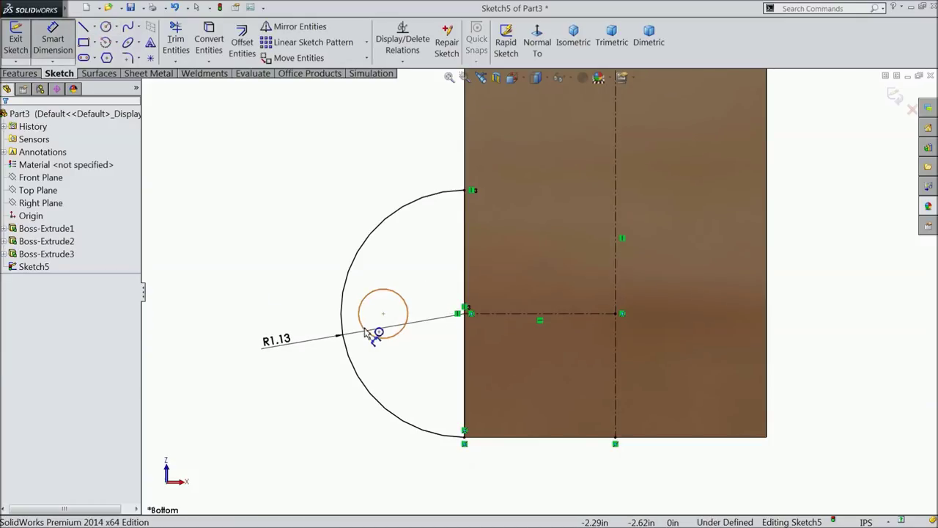
left_click(365, 331)
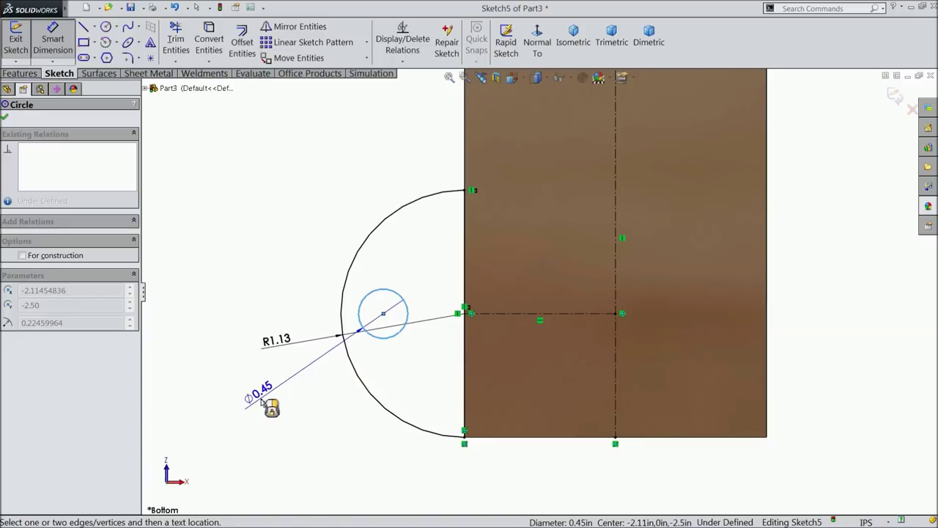
left_click(264, 401)
type("0.312")
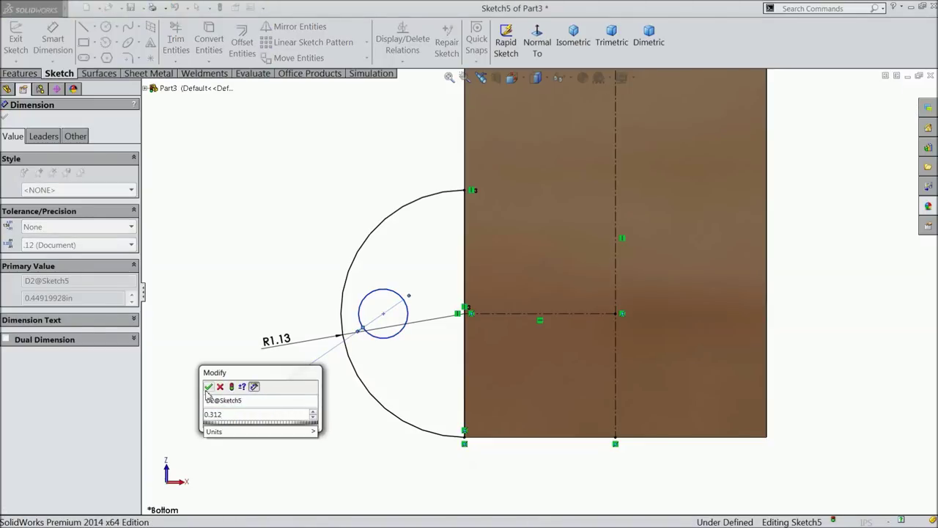
left_click(208, 388)
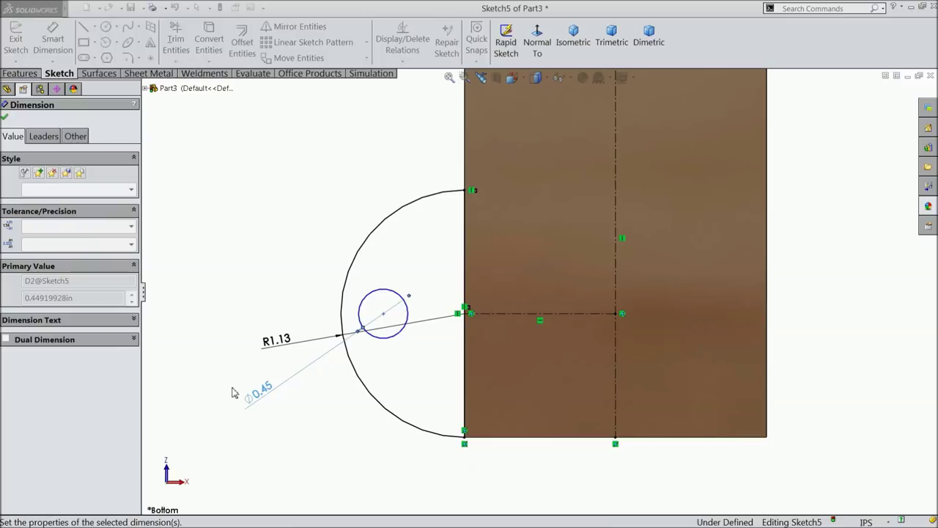
Locate the hole centre 2.00 in from the centerline and 2.50 in from the top line.
left_click(383, 314)
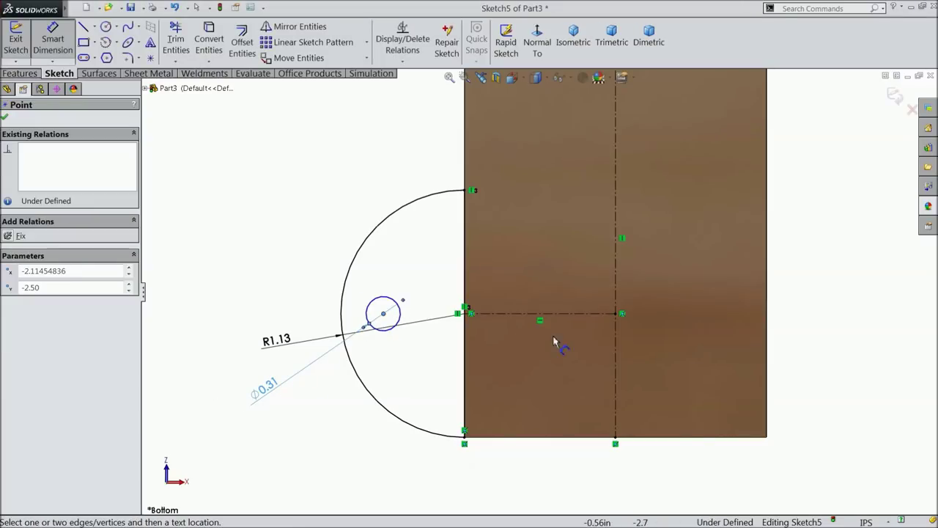
left_click(616, 351)
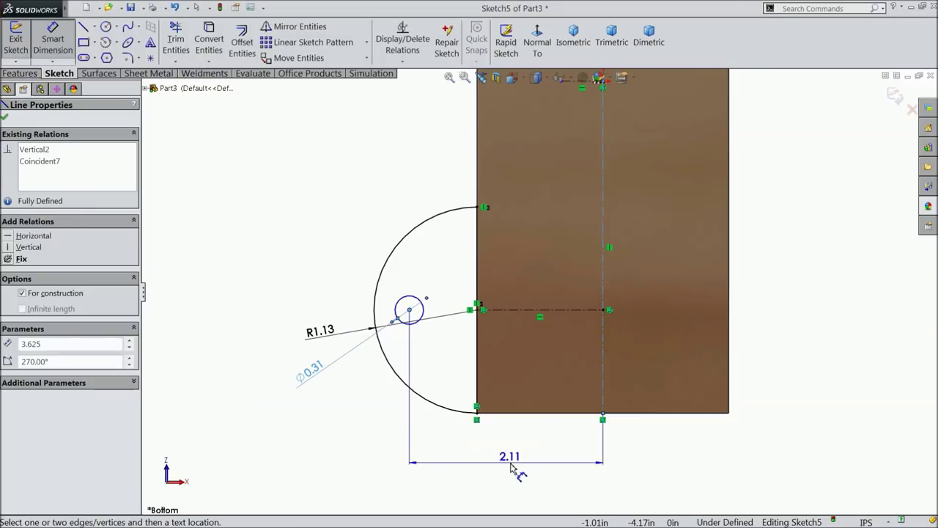
left_click(513, 468)
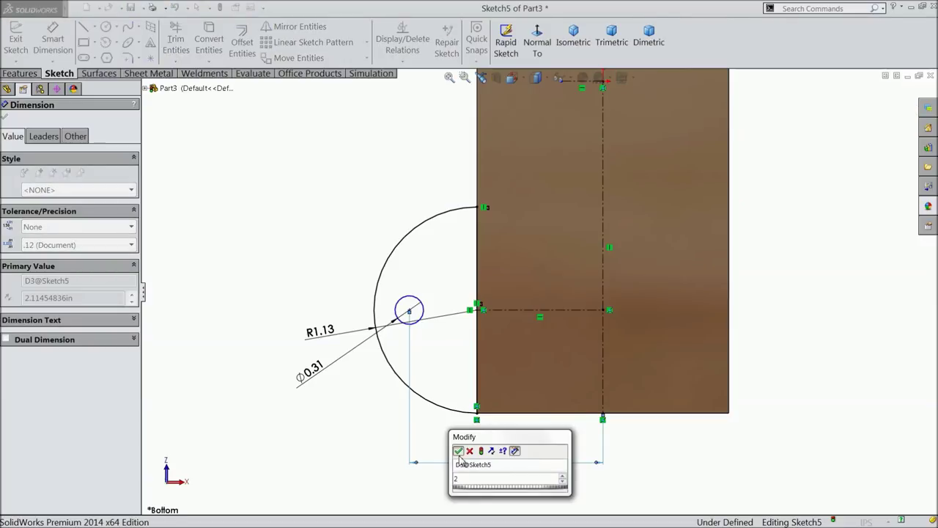
left_click(456, 450)
left_click(568, 146)
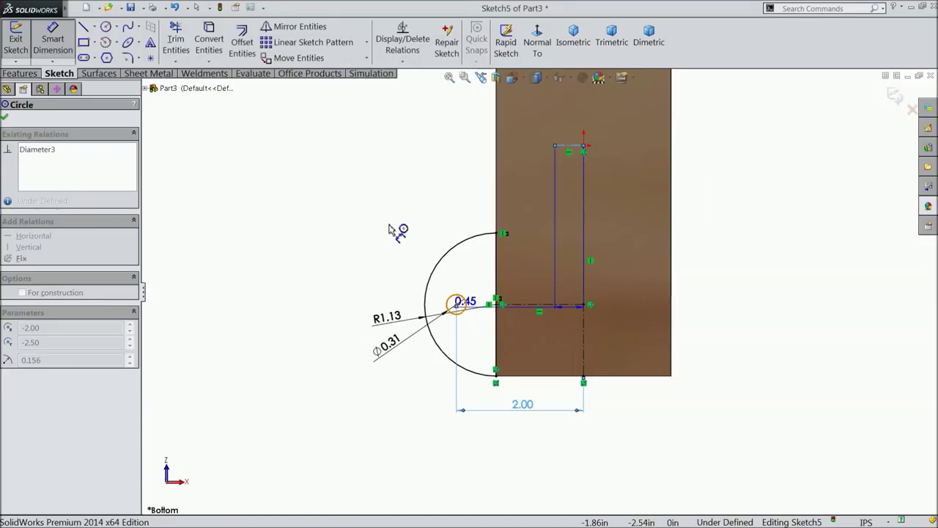
left_click(359, 229)
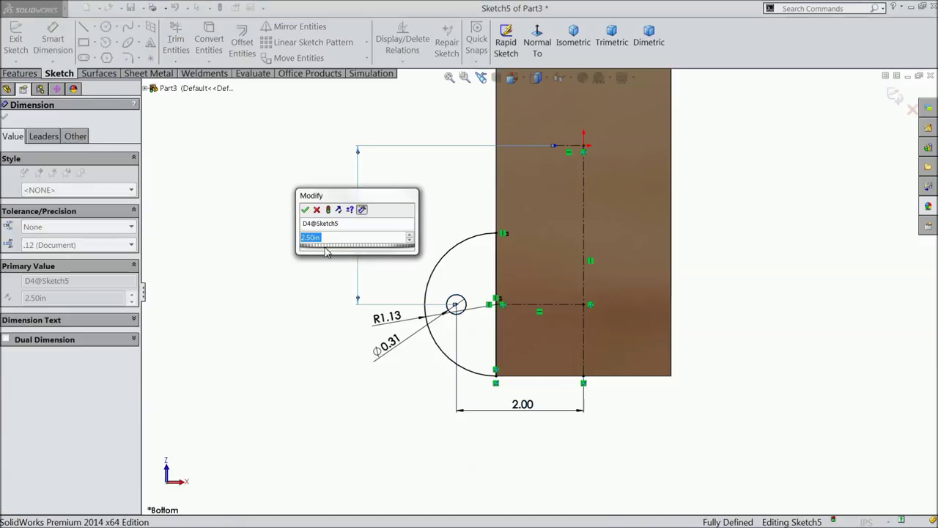
left_click(305, 210)
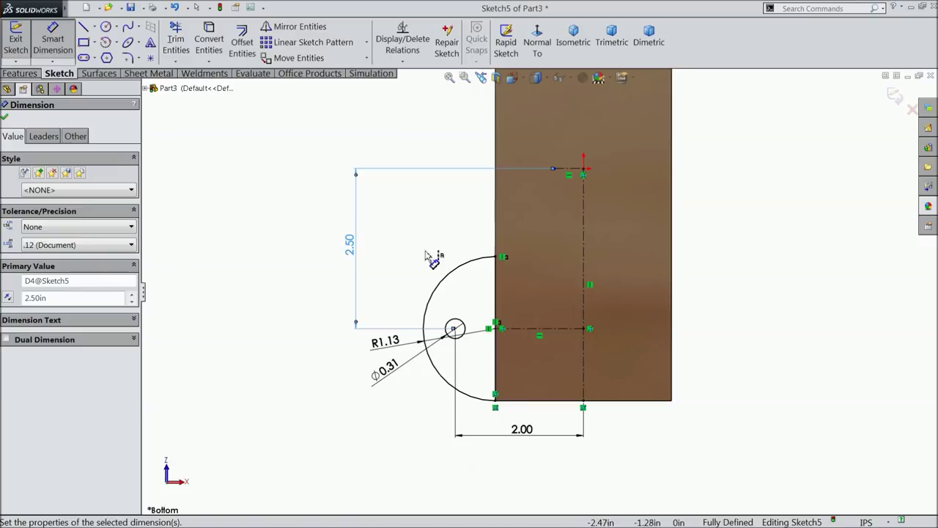
left_click(6, 117)
left_click(21, 75)
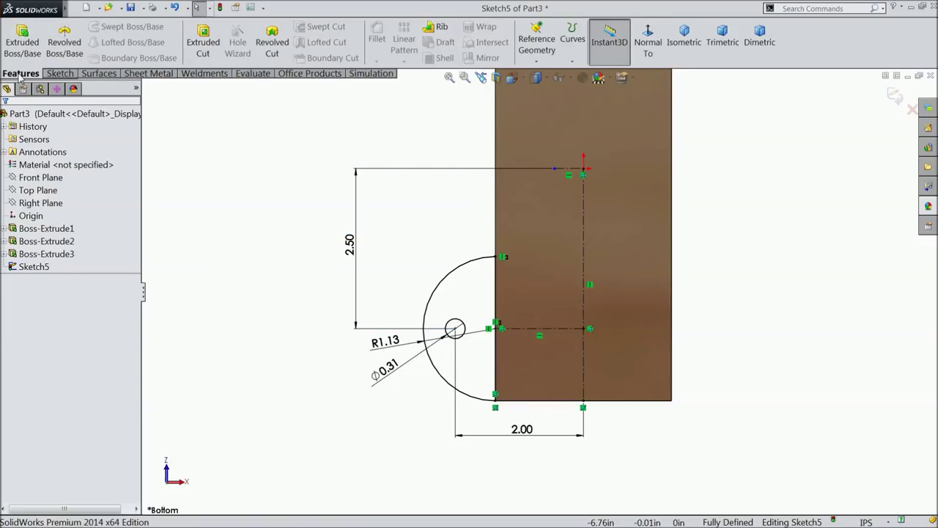
Extrude the half-round tab sketch as a blind 0.40 in boss, correcting an initial 0.5 in depth.
left_click(22, 42)
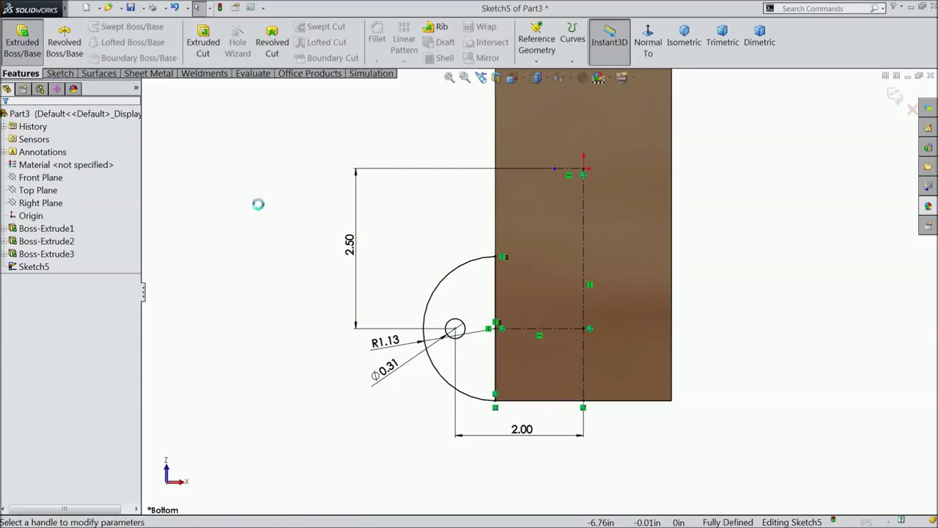
mouse_move(308, 175)
middle_mouse_down()
mouse_move(335, 258)
mouse_move(358, 272)
middle_mouse_up()
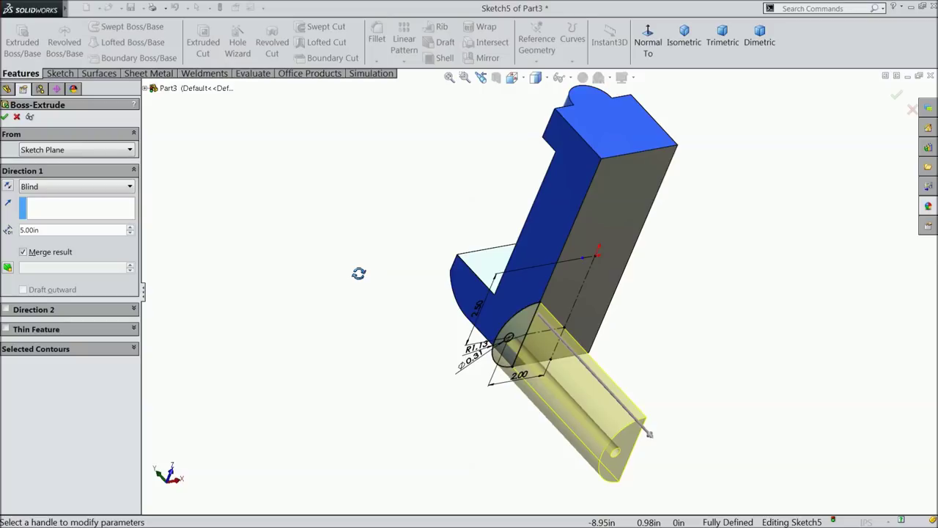
middle_click_drag(359, 272, 360, 274)
type("0.5")
key("Return")
middle_click_drag(293, 266, 305, 304)
mouse_move(175, 222)
middle_mouse_down()
mouse_move(276, 292)
mouse_move(301, 297)
middle_mouse_up()
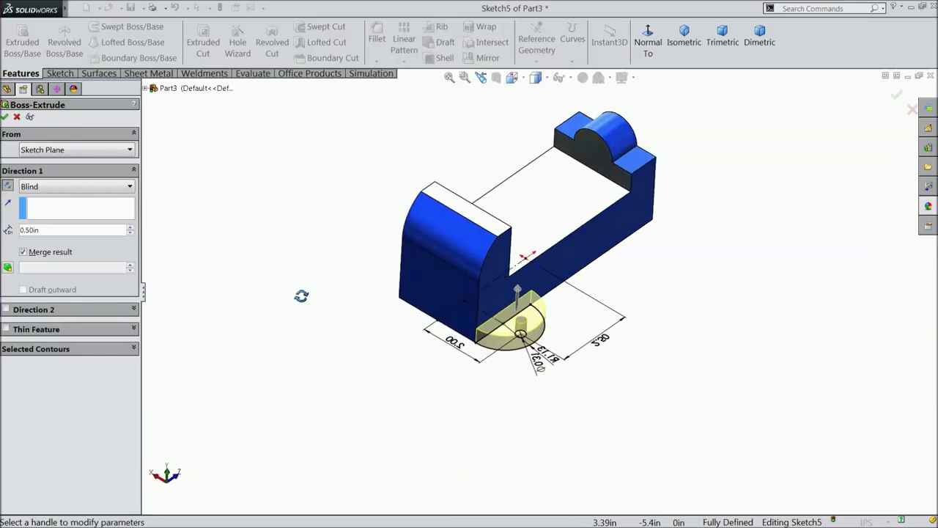
scroll(354, 335, "down", 3)
mouse_move(354, 335)
middle_mouse_down()
mouse_move(338, 351)
mouse_move(331, 247)
mouse_move(354, 299)
middle_mouse_up()
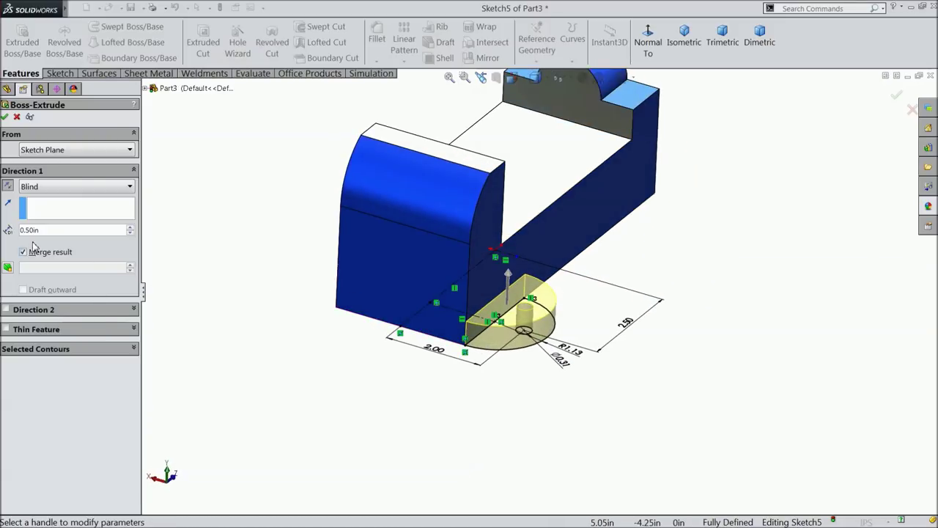
type("0.")
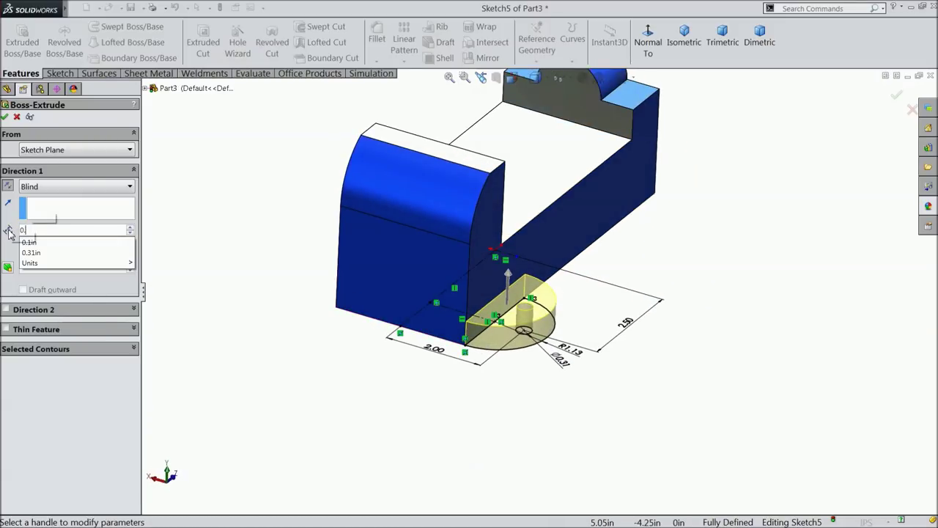
type("4")
key("Return")
mouse_move(266, 272)
middle_mouse_down()
mouse_move(268, 215)
mouse_move(282, 208)
mouse_move(266, 266)
middle_mouse_up()
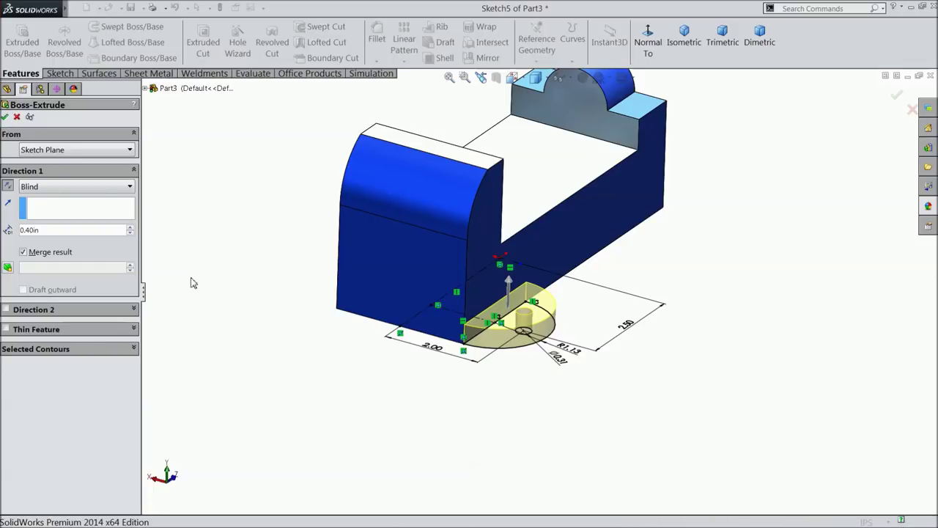
mouse_move(245, 309)
middle_mouse_down()
mouse_move(216, 257)
mouse_move(228, 300)
middle_mouse_up()
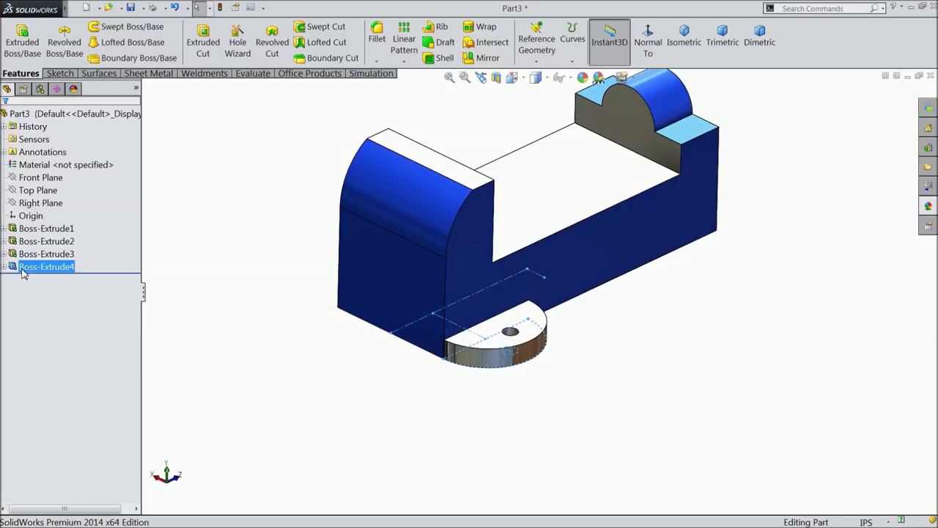
Apply the gloss blue appearance to the new half-round tab.
left_click(928, 207)
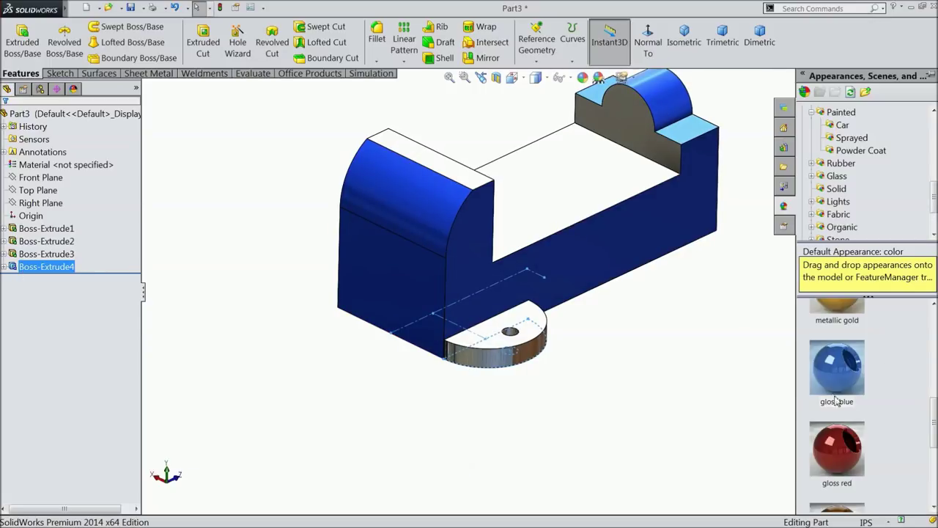
left_click_drag(825, 367, 776, 395)
mouse_move(622, 383)
middle_mouse_down()
mouse_move(559, 364)
mouse_move(605, 394)
mouse_move(620, 389)
mouse_move(598, 352)
middle_mouse_up()
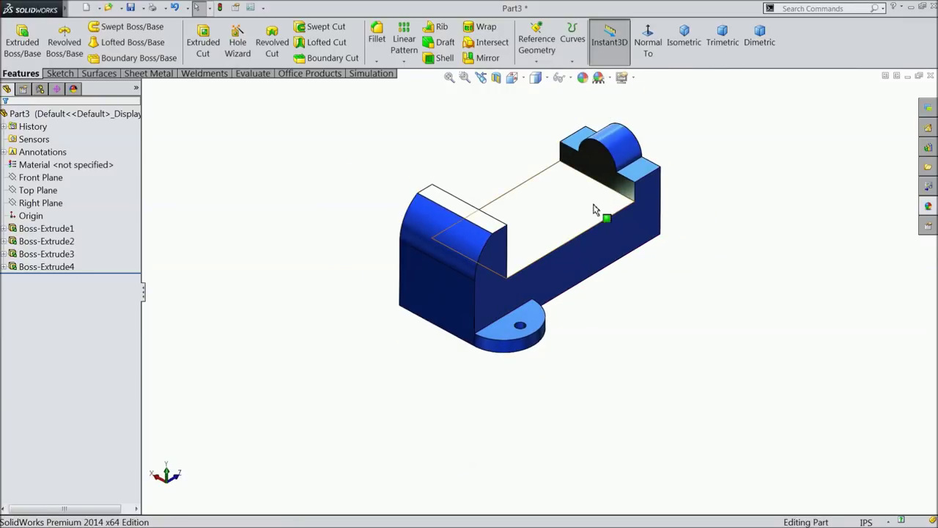
Select the Right Plane in the feature tree as the mirror plane.
scroll(596, 209, "down", 2)
left_click(52, 193)
left_click(41, 203)
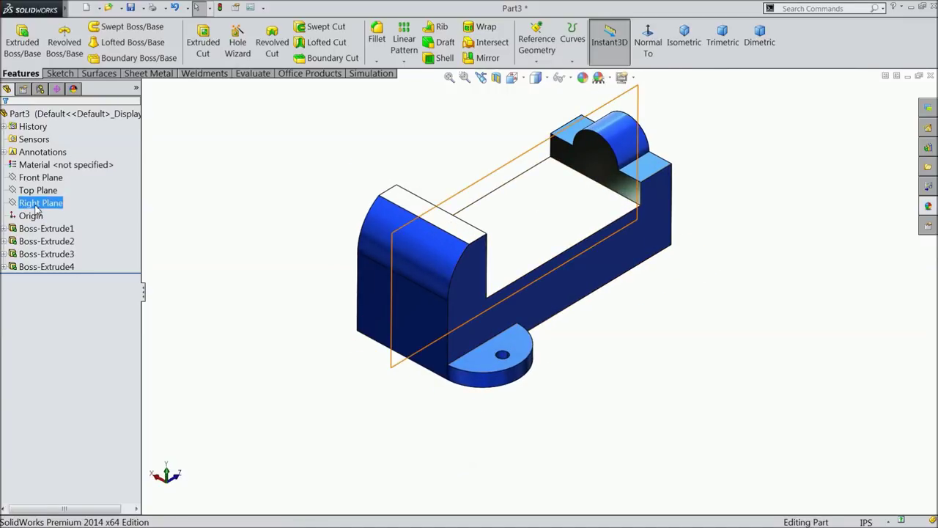
Mirror Boss-Extrude4 across the Right Plane to create a matching tab at the opposite end.
mouse_move(251, 252)
middle_mouse_down()
mouse_move(315, 256)
mouse_move(244, 243)
mouse_move(259, 243)
middle_mouse_up()
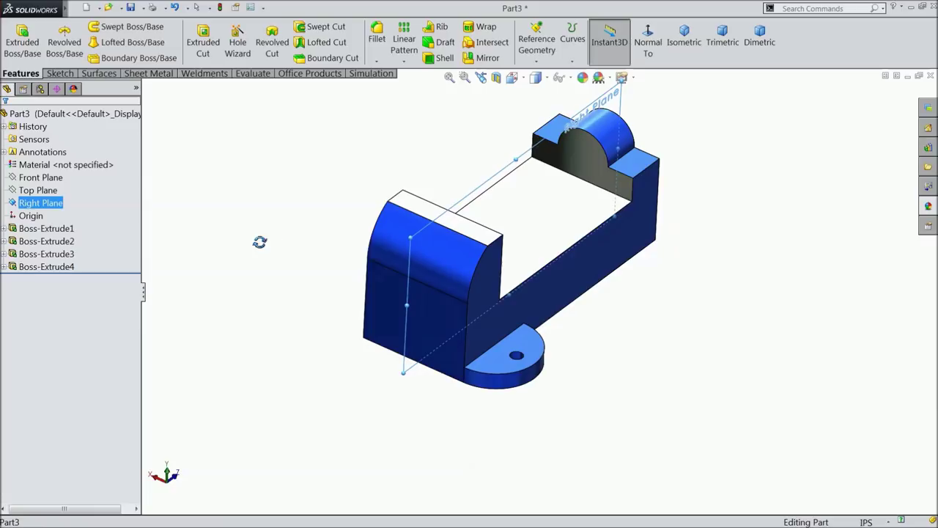
left_click(484, 58)
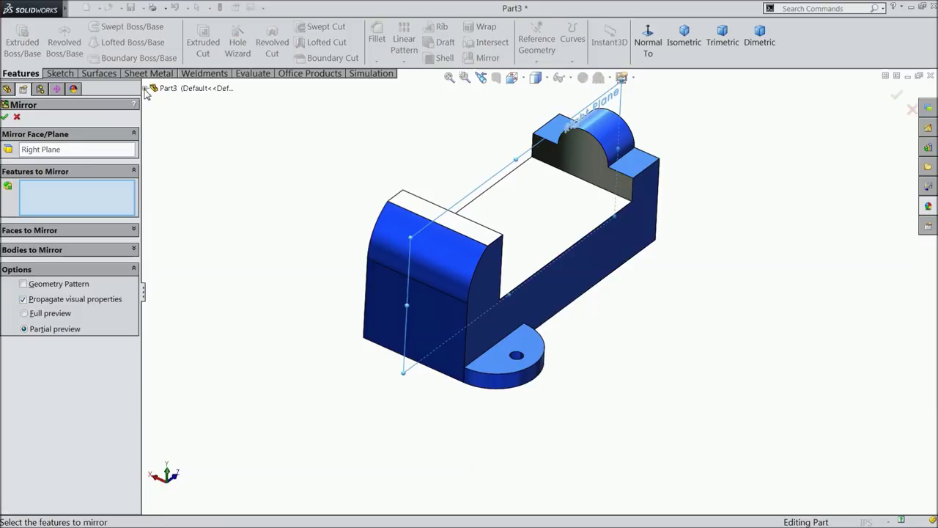
left_click(146, 89)
left_click(192, 241)
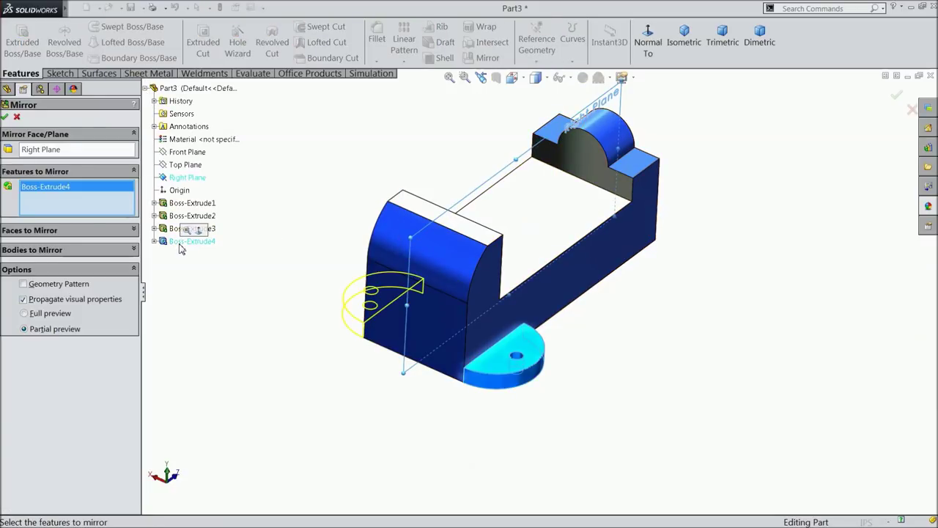
left_click(5, 117)
middle_click_drag(269, 257, 215, 257)
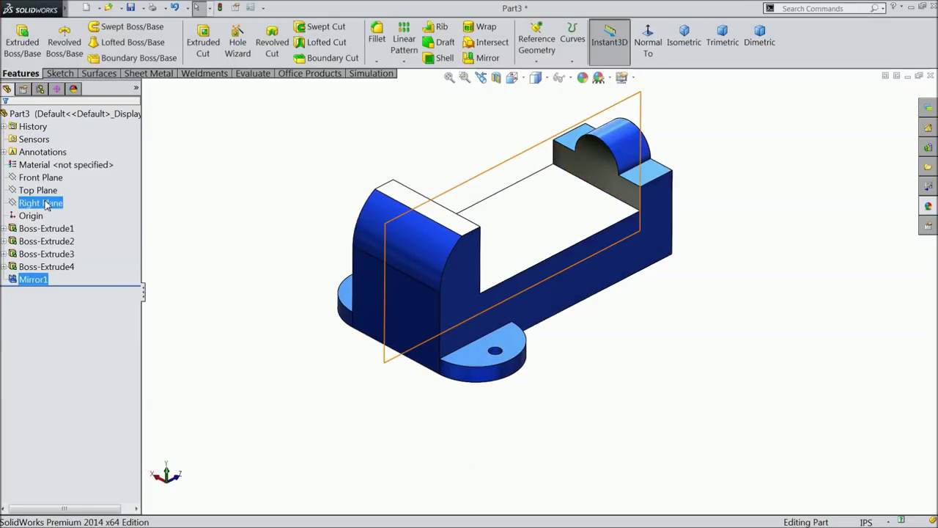
left_click(40, 178)
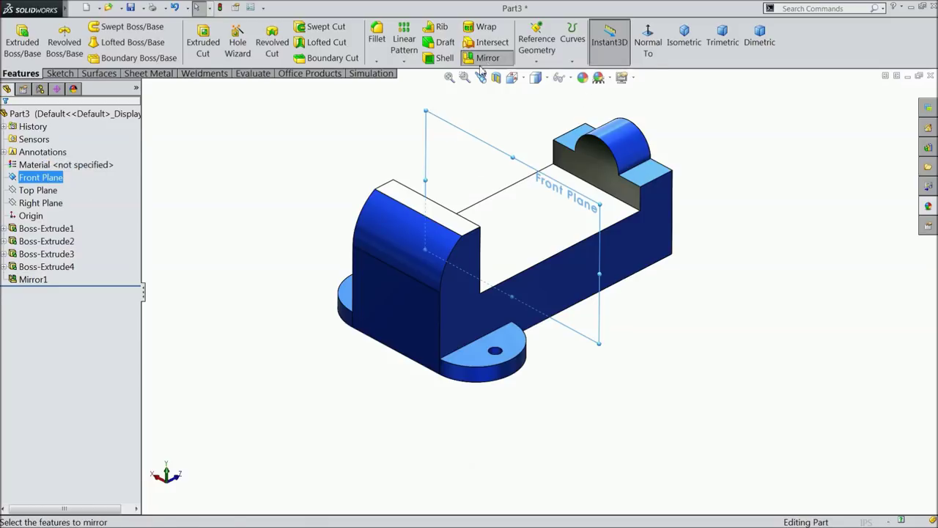
Mirror Boss-Extrude4 and Mirror1 across the Front Plane, then return to the isometric view.
left_click(484, 59)
left_click(185, 243)
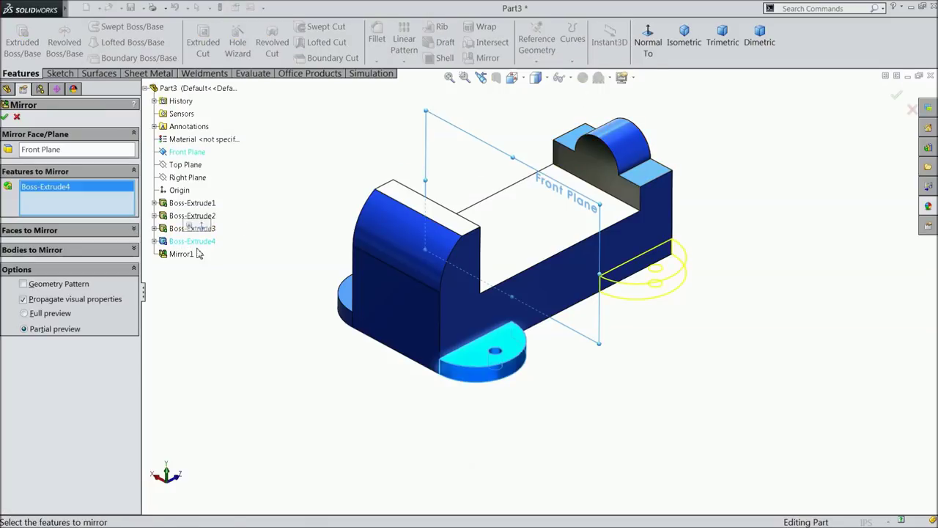
left_click(180, 255)
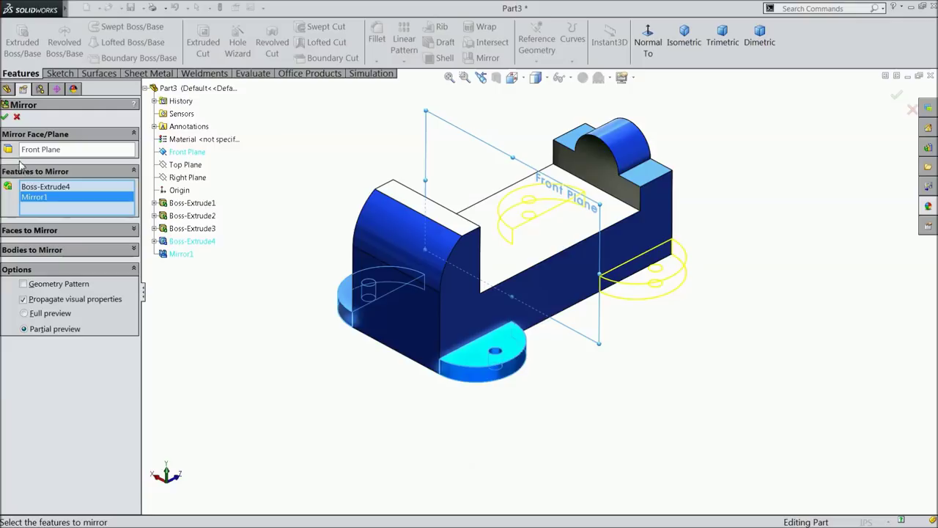
left_click(5, 119)
mouse_move(210, 287)
middle_mouse_down()
mouse_move(315, 312)
mouse_move(323, 329)
mouse_move(288, 324)
mouse_move(302, 342)
mouse_move(211, 318)
mouse_move(245, 353)
middle_mouse_up()
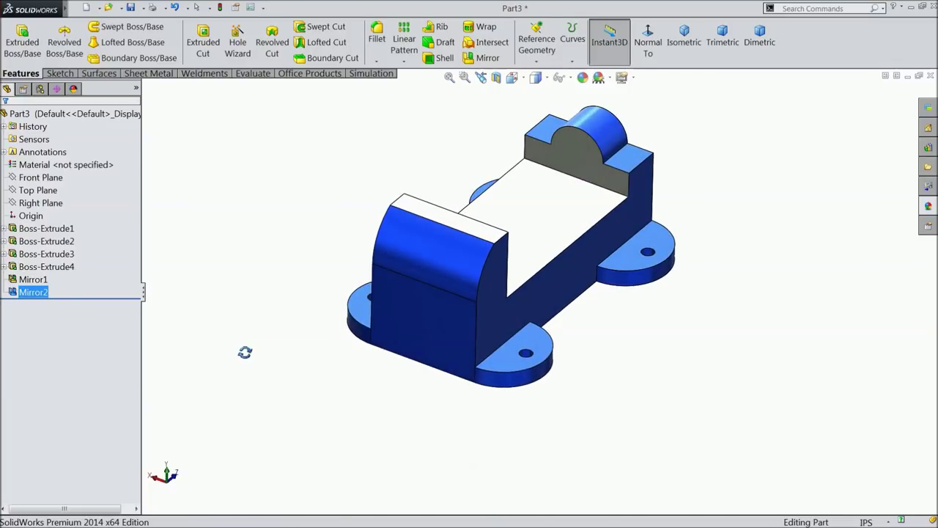
middle_click_drag(245, 353, 246, 353)
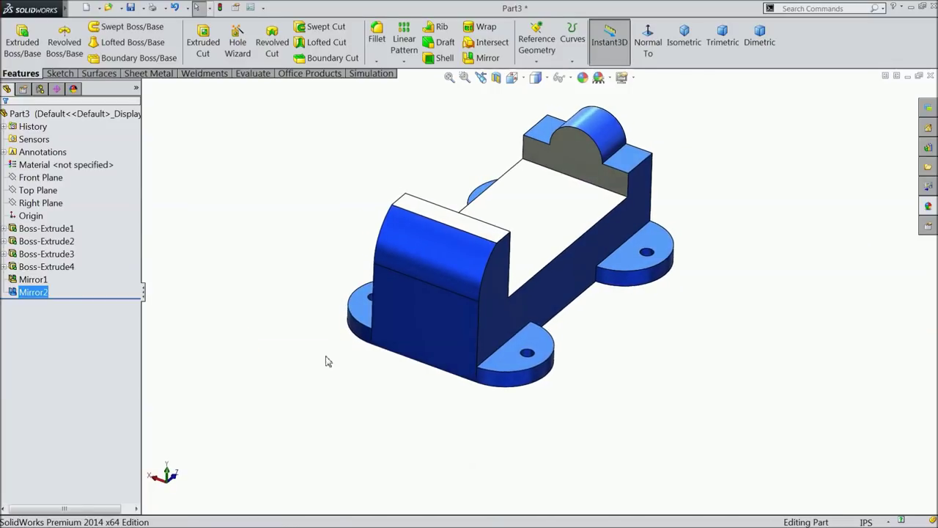
left_click(684, 40)
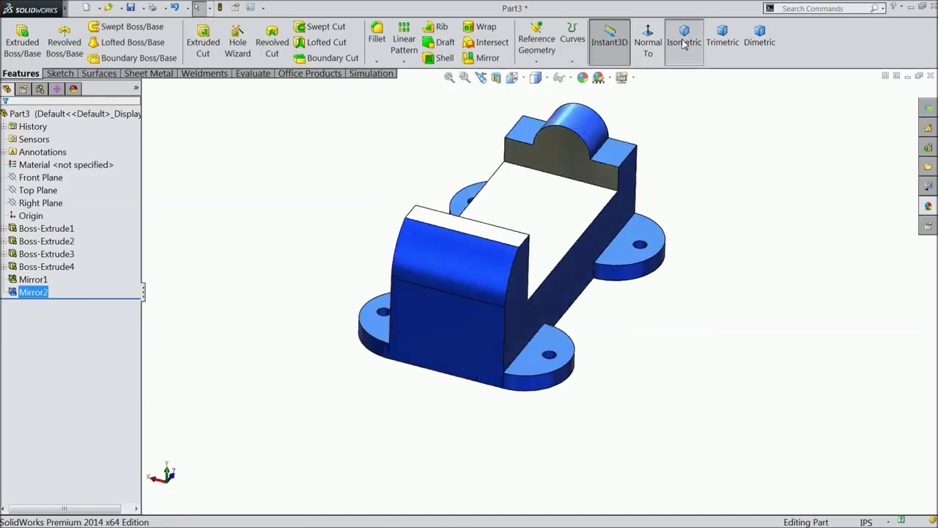
Start a sketch on the jaw's front face and draw a vertical centerline from the bottom midpoint.
left_click(439, 408)
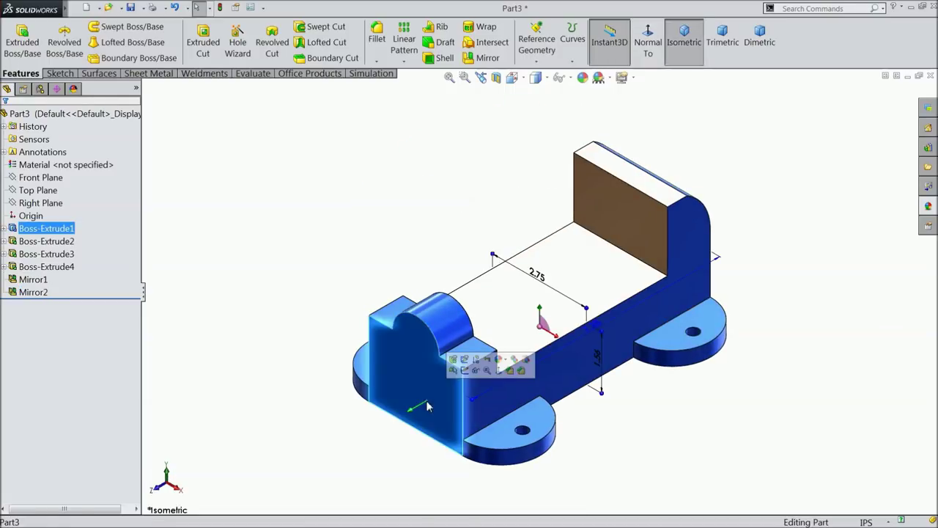
left_click(466, 372)
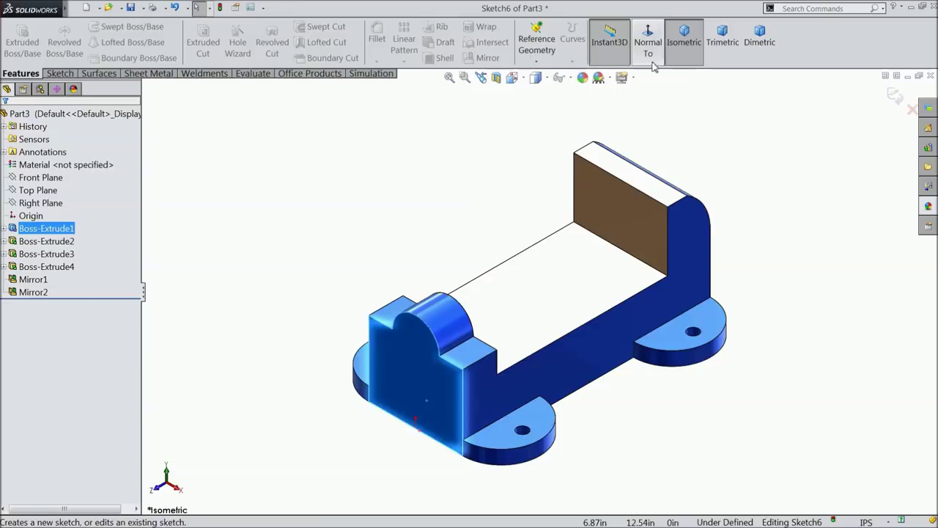
left_click(648, 42)
left_click(59, 73)
left_click(94, 26)
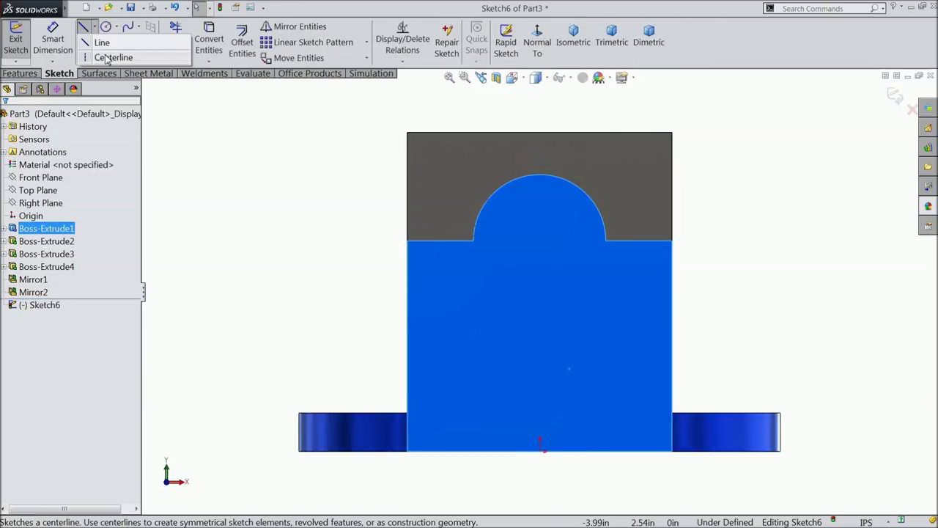
left_click(107, 59)
left_click(540, 450)
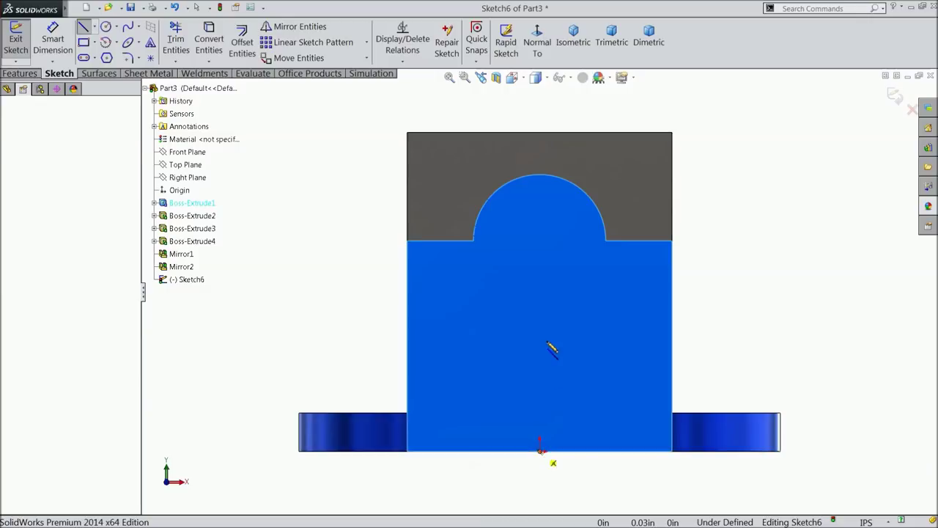
left_click(541, 251)
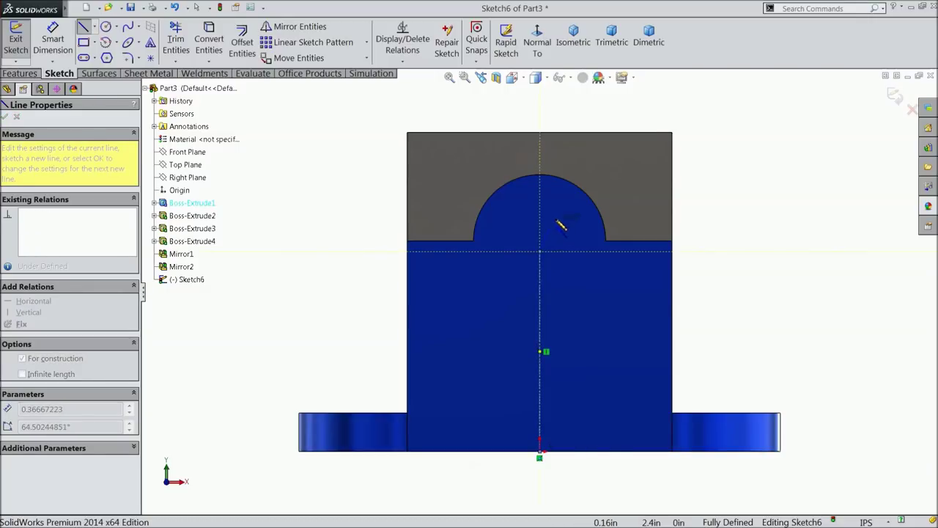
right_click(562, 222)
left_click(579, 94)
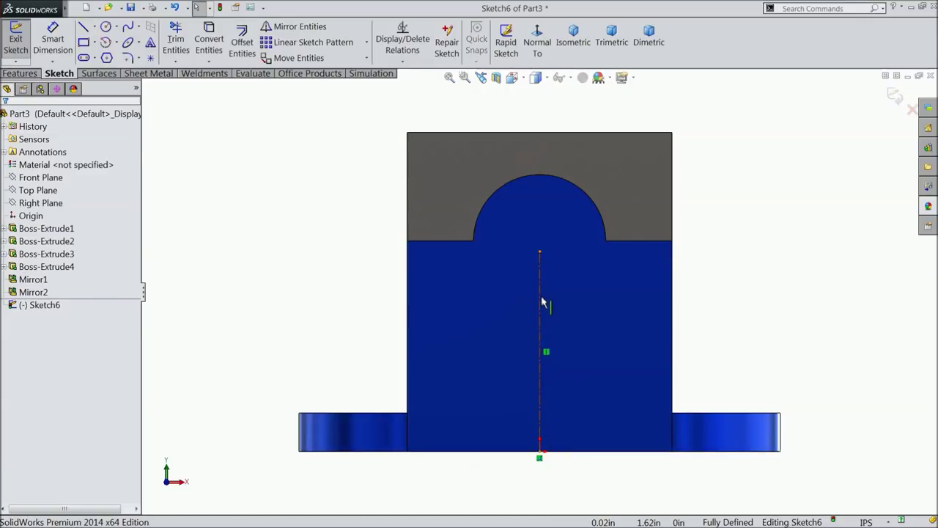
left_click(541, 302)
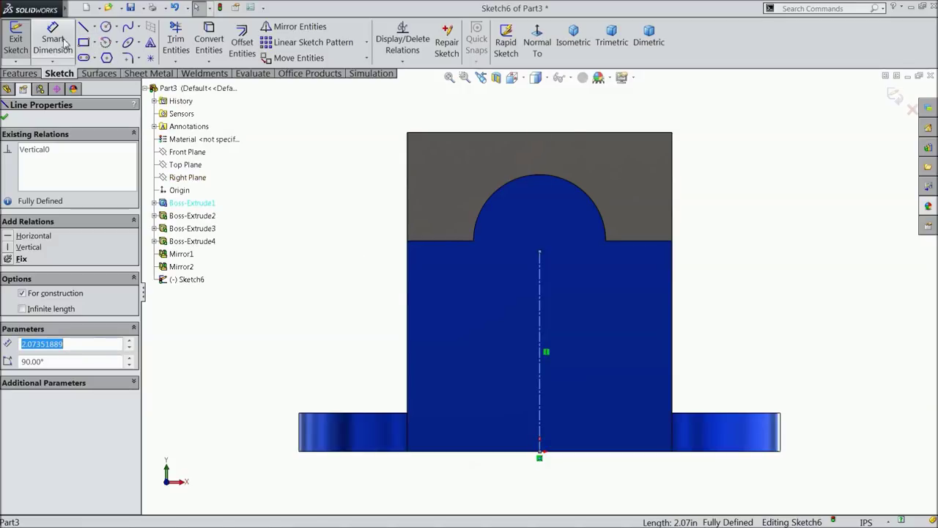
Draw the stepped T-slot outline as a line chain rising from the bottom edge.
left_click(83, 26)
key("f")
scroll(524, 450, "down", 2)
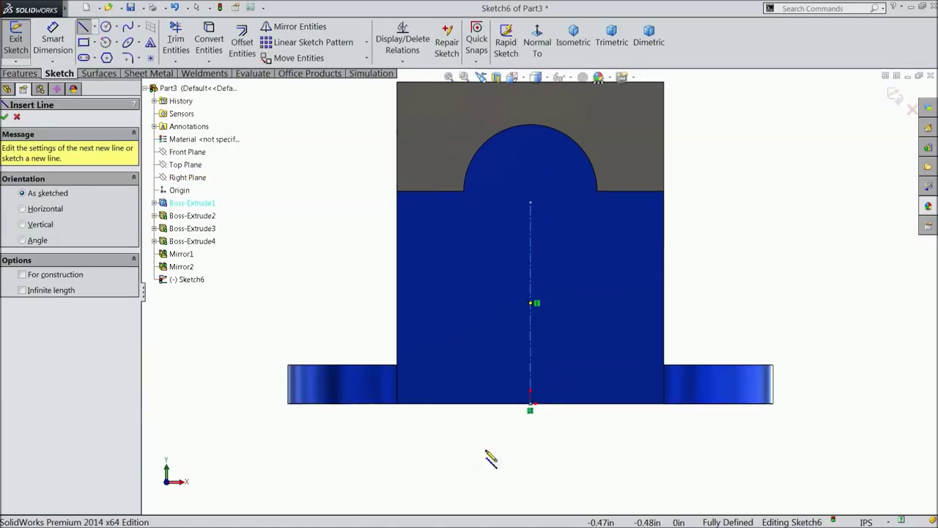
left_click(455, 403)
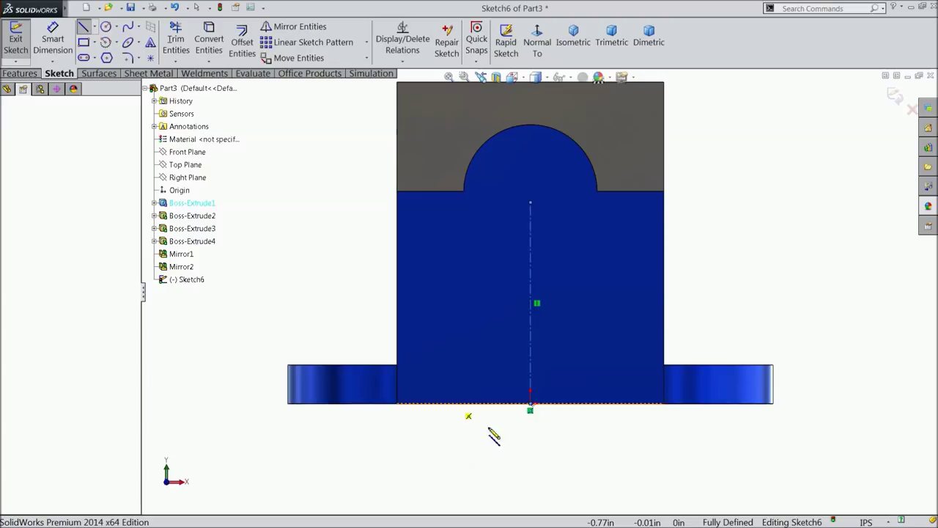
left_click(615, 403)
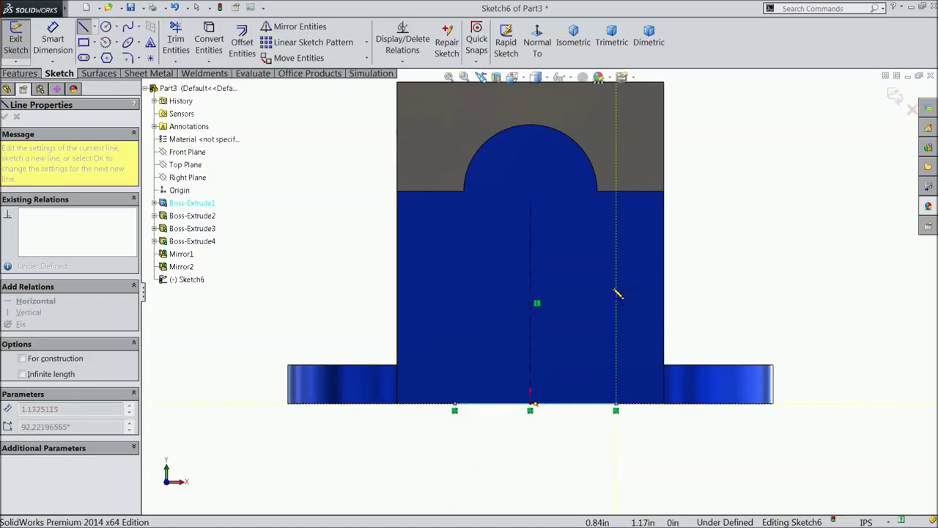
left_click(615, 281)
left_click(575, 280)
left_click(575, 202)
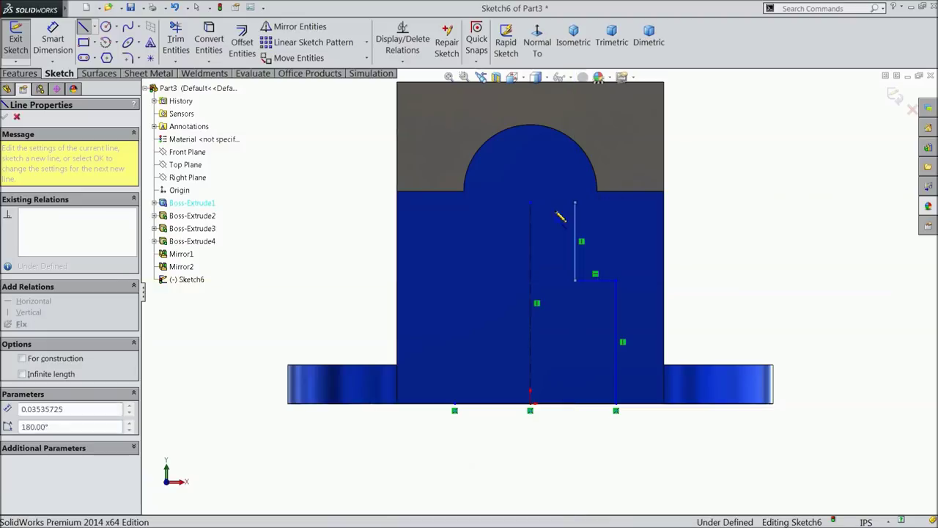
left_click(491, 216)
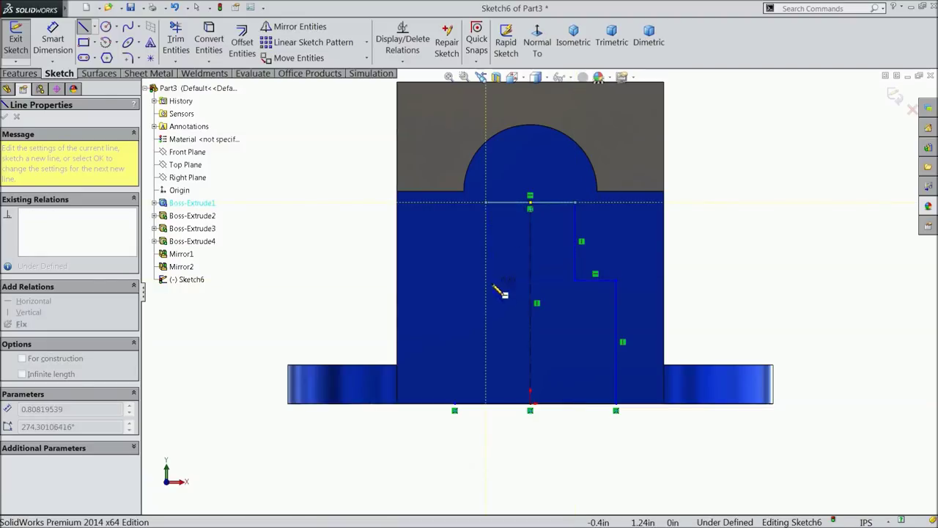
left_click(488, 283)
left_click(439, 281)
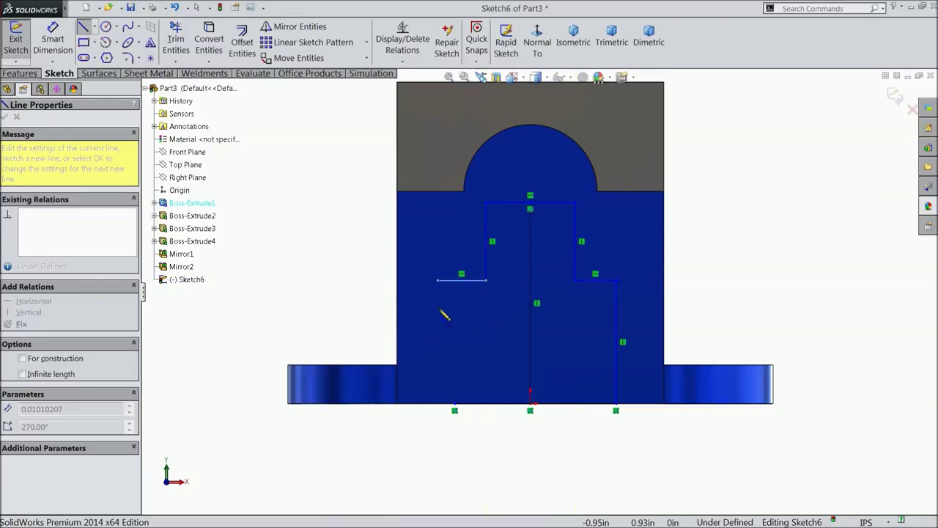
left_click(454, 409)
right_click(469, 130)
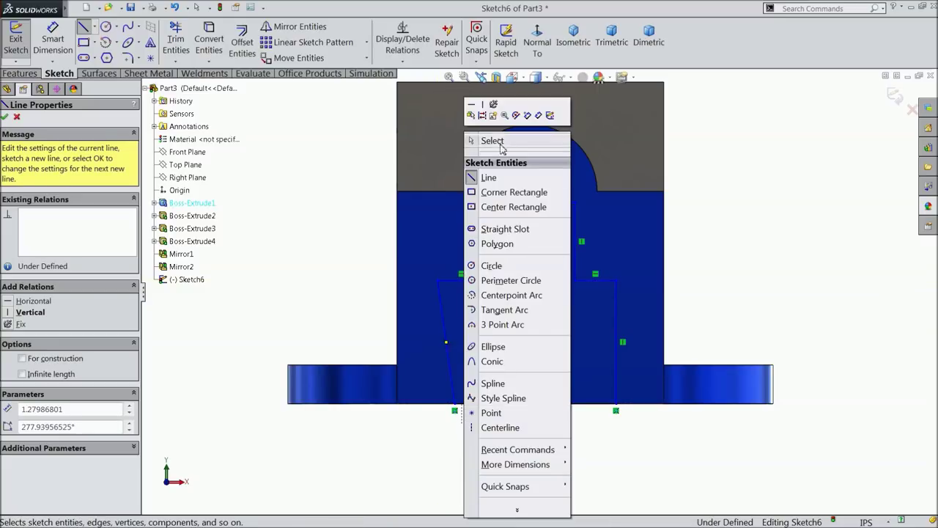
Make the left line vertical and set the neck and outer sides symmetric about the centerline.
left_click(487, 178)
left_click(446, 338)
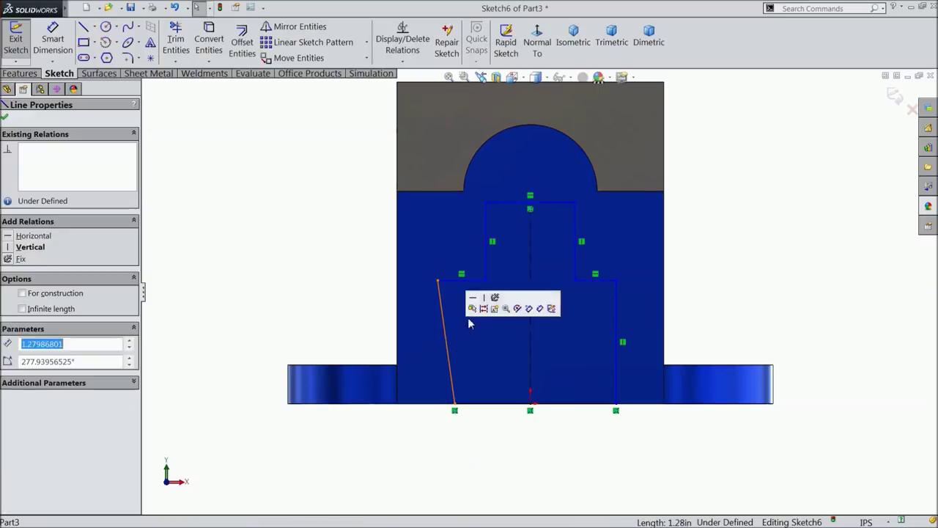
left_click(483, 301)
scroll(623, 268, "down", 2)
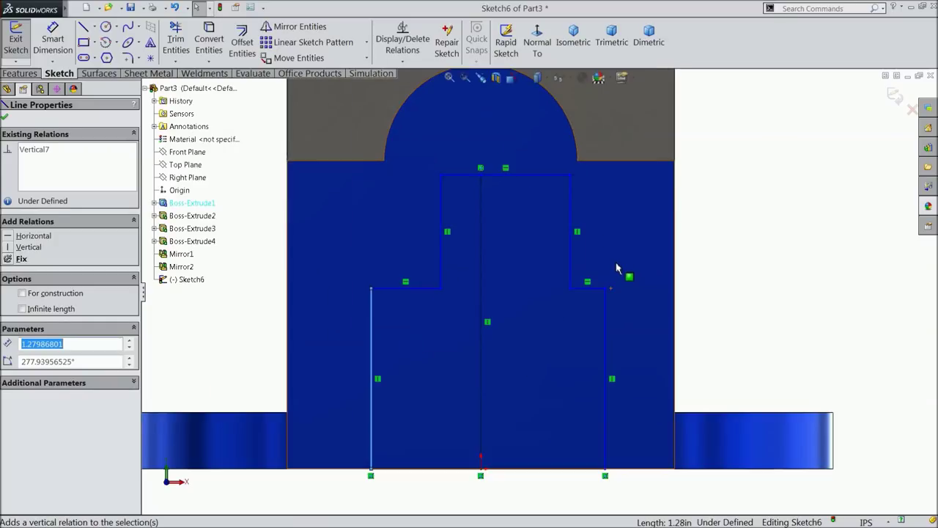
left_click_drag(604, 218, 315, 258)
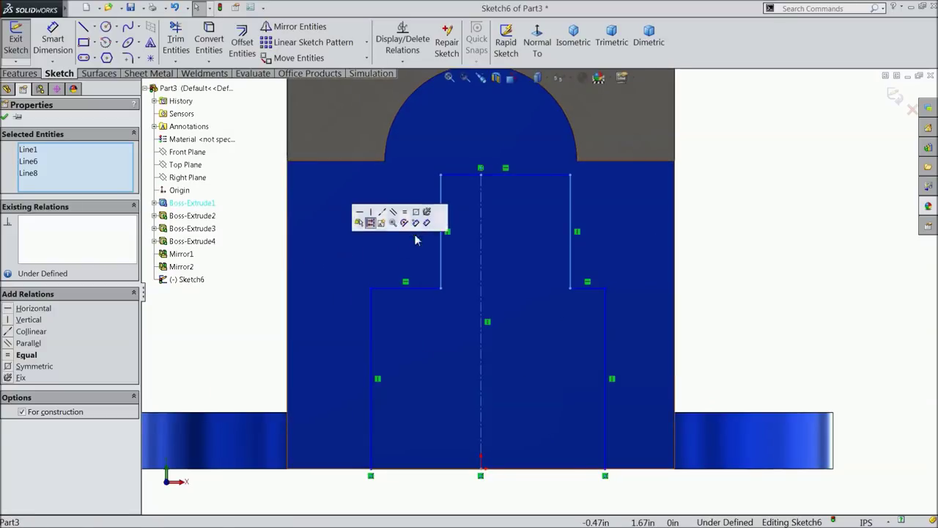
left_click(415, 213)
left_click(623, 352)
left_click_drag(619, 335, 335, 387)
left_click(427, 352)
key("z")
key("Escape")
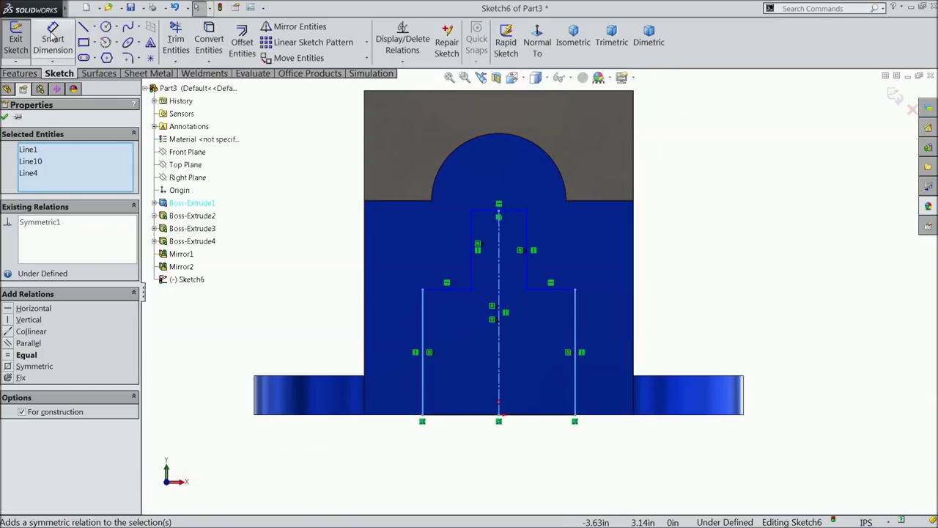
Dimension the slot's bottom width to 1.25 in and the top neck width to 1.00 in.
left_click(474, 416)
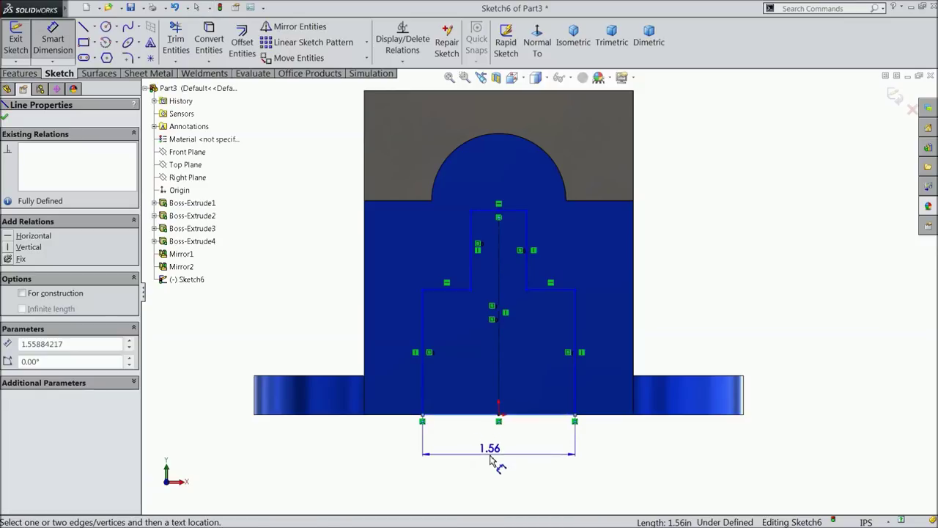
left_click(492, 456)
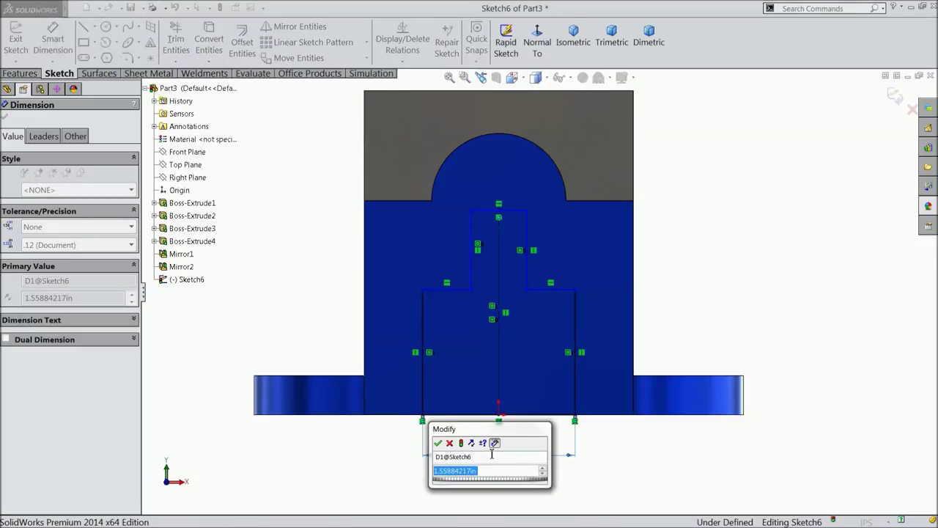
type("1.25")
left_click(439, 444)
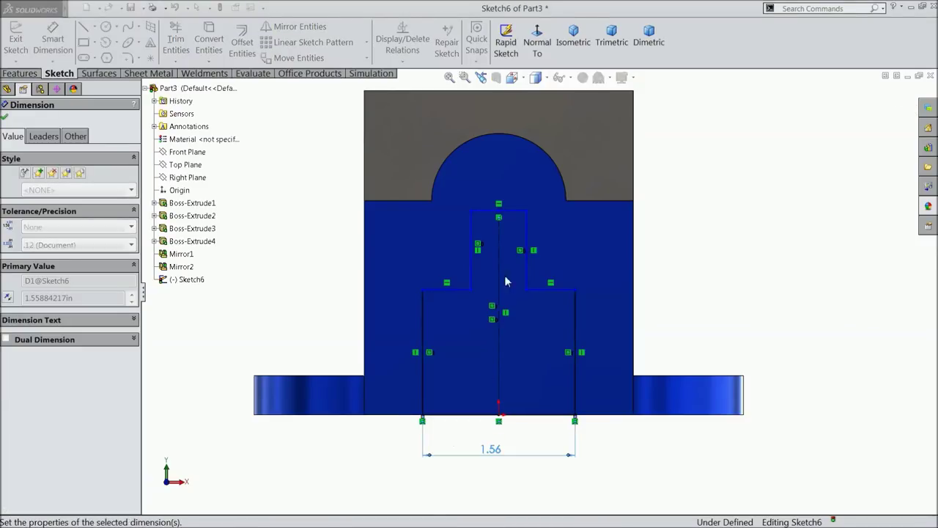
left_click(501, 210)
left_click(503, 185)
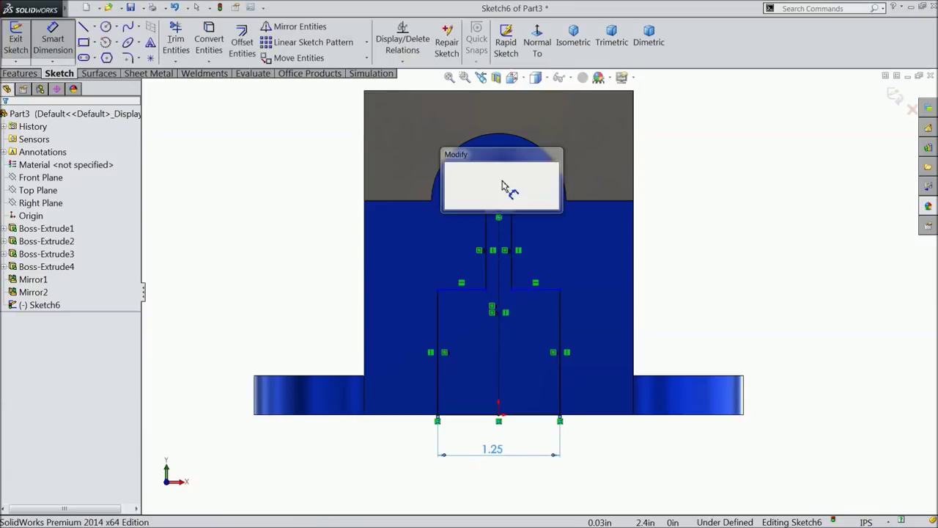
type("1")
left_click(450, 170)
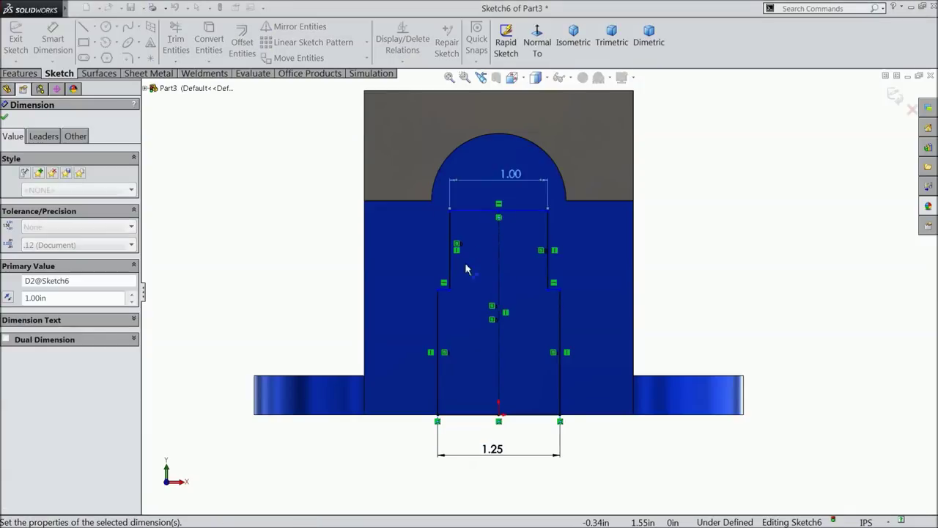
Dimension the slot height to 1.69 in and the right step ledge 1.06 in above the base.
scroll(570, 297, "down", 2)
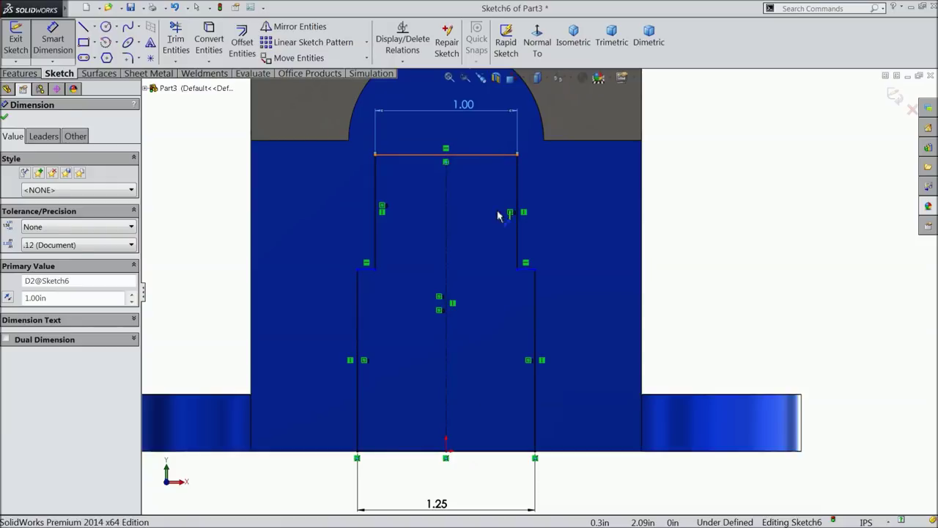
left_click(496, 155)
left_click(534, 453)
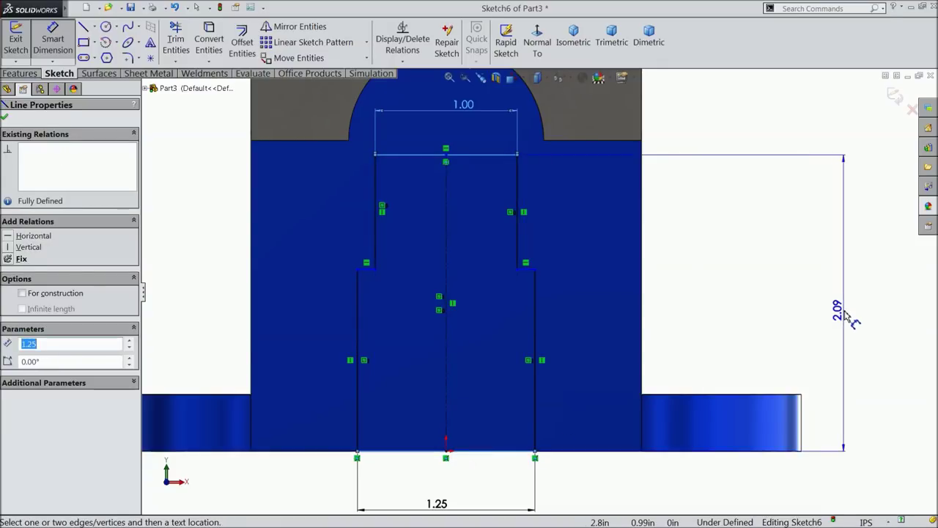
left_click(845, 311)
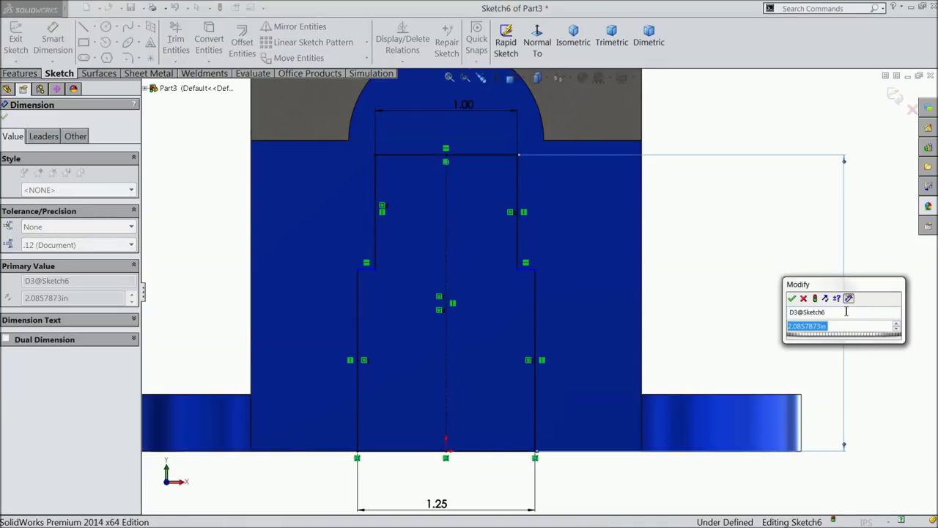
type("1.6875")
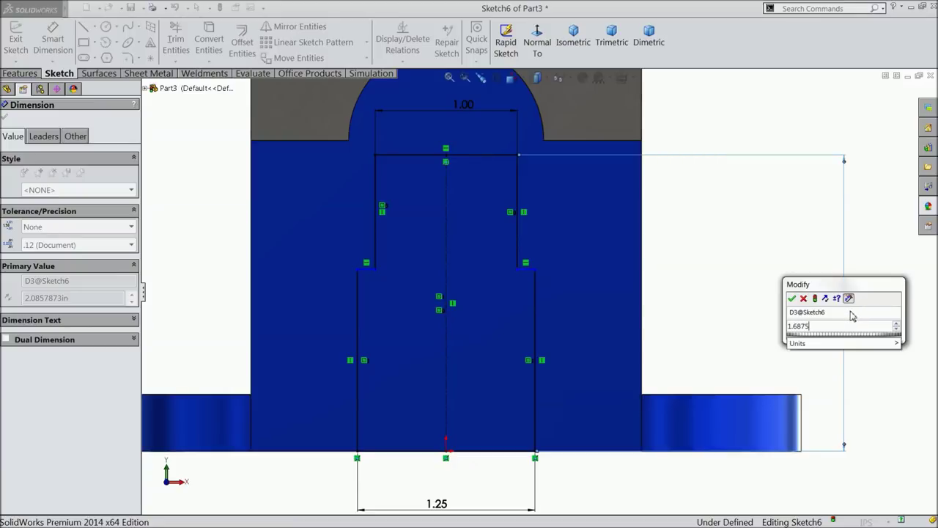
left_click(792, 298)
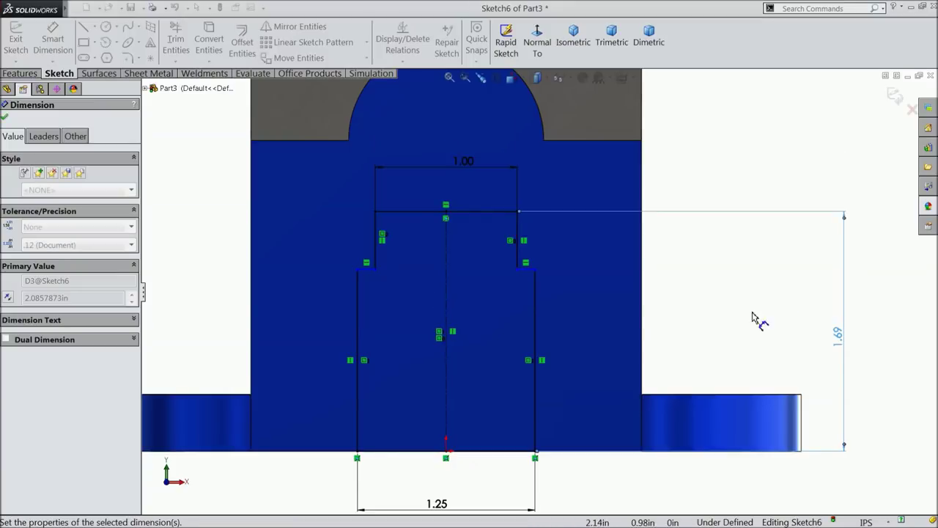
left_click(526, 271)
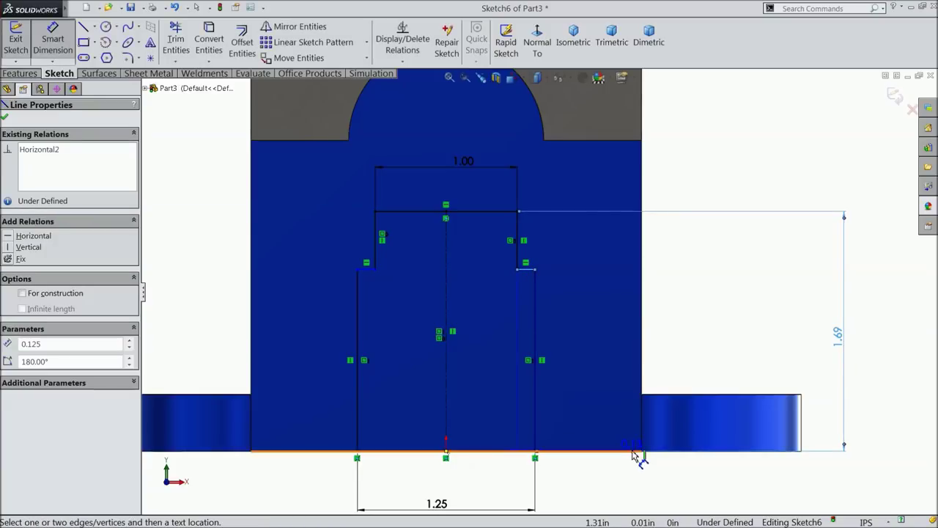
left_click(645, 450)
left_click(810, 363)
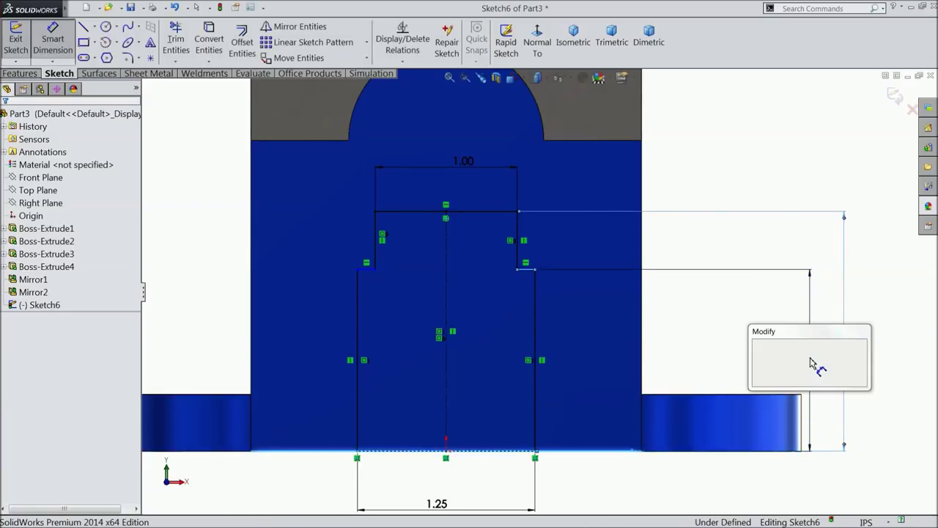
type("1.062")
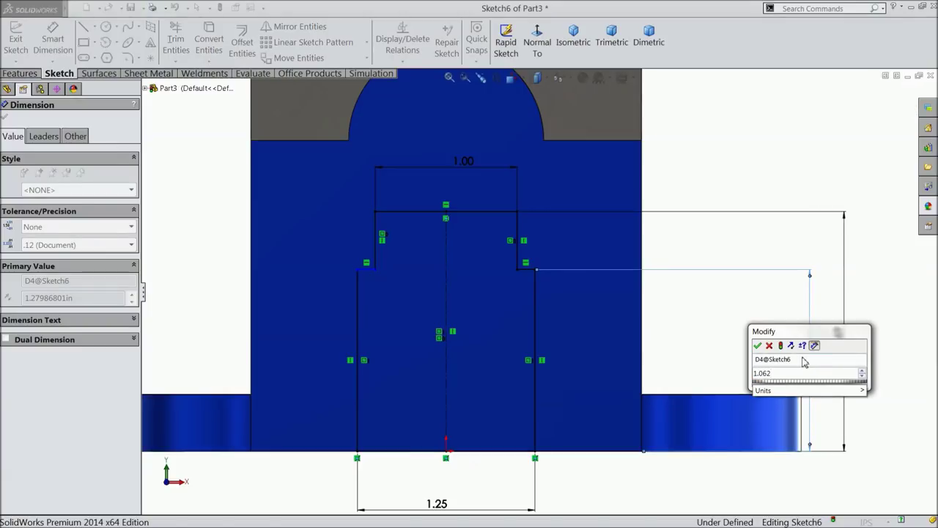
left_click(758, 346)
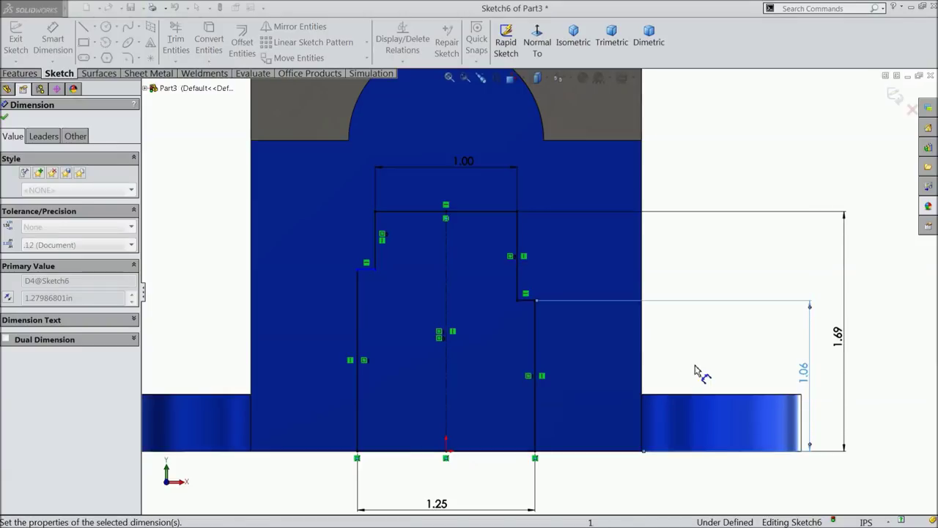
key("Escape")
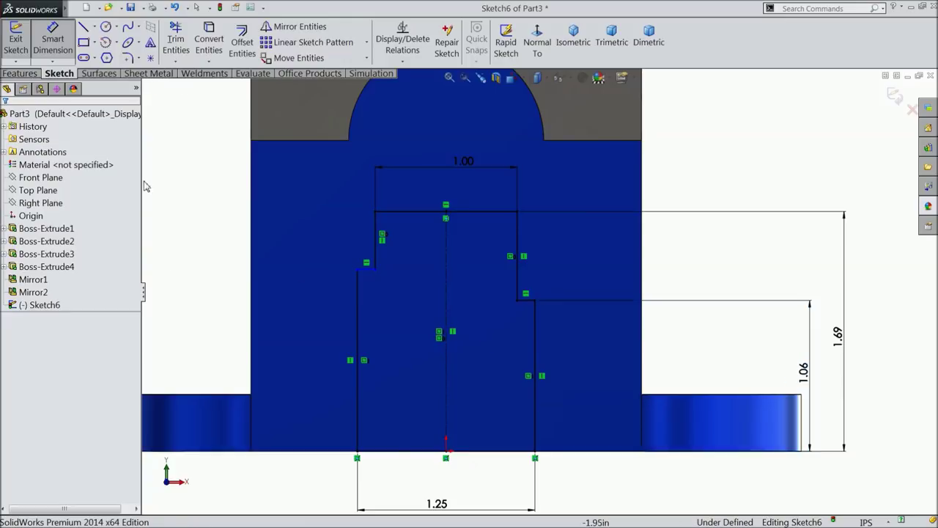
key("Escape")
Make the two step ledges collinear so the sketch becomes fully defined.
left_click(524, 300)
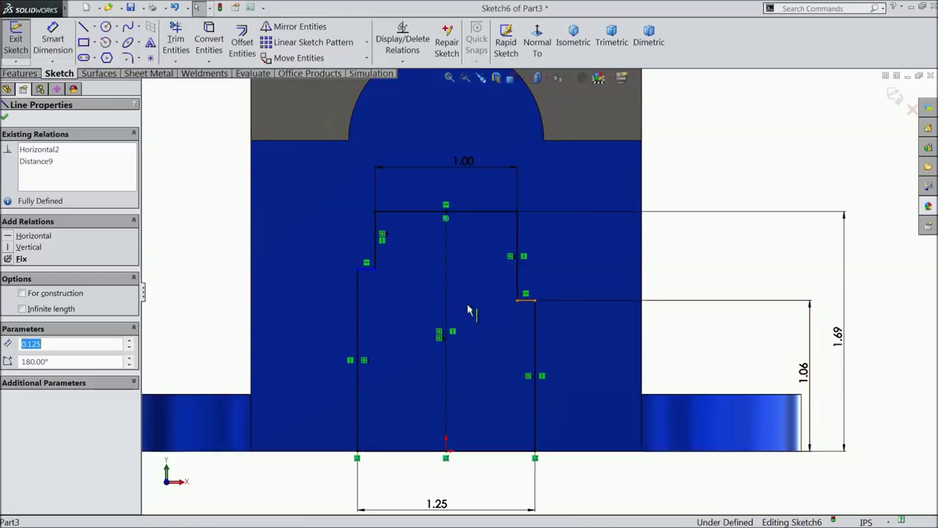
left_click(366, 271, "ctrl")
left_click(414, 240)
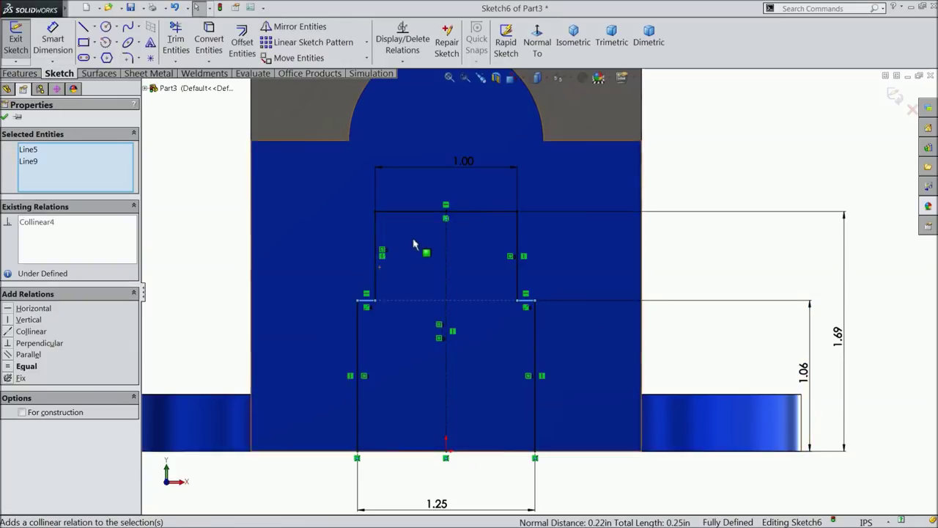
left_click(5, 117)
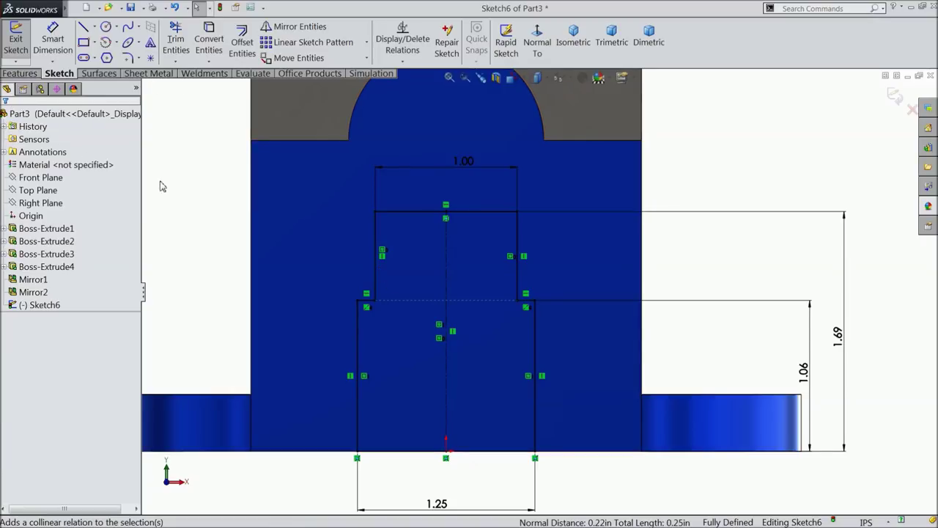
scroll(415, 315, "up", 2)
scroll(415, 318, "up", 2)
scroll(395, 286, "up", 2)
mouse_move(387, 272)
middle_mouse_down()
mouse_move(328, 274)
mouse_move(331, 312)
middle_mouse_up()
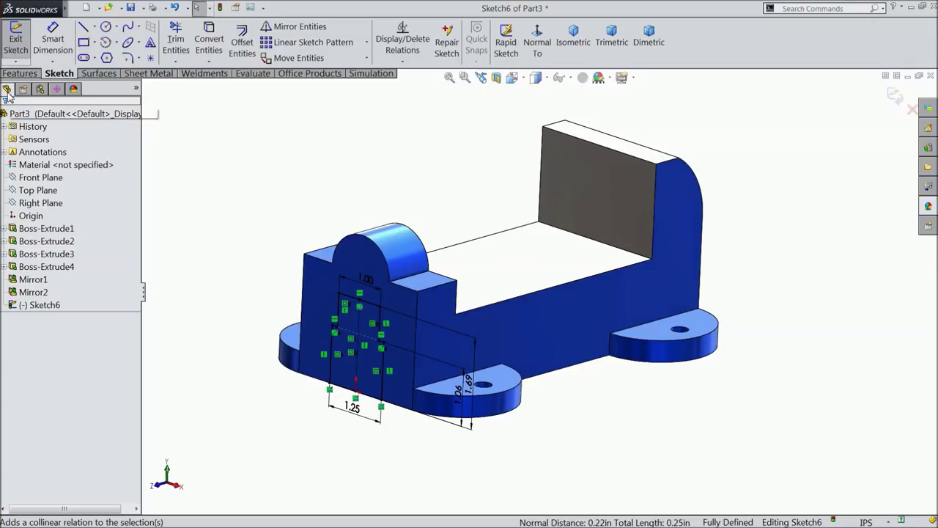
left_click(20, 73)
Extruded-cut the stepped T-slot sketch with a Through All end condition.
left_click(203, 44)
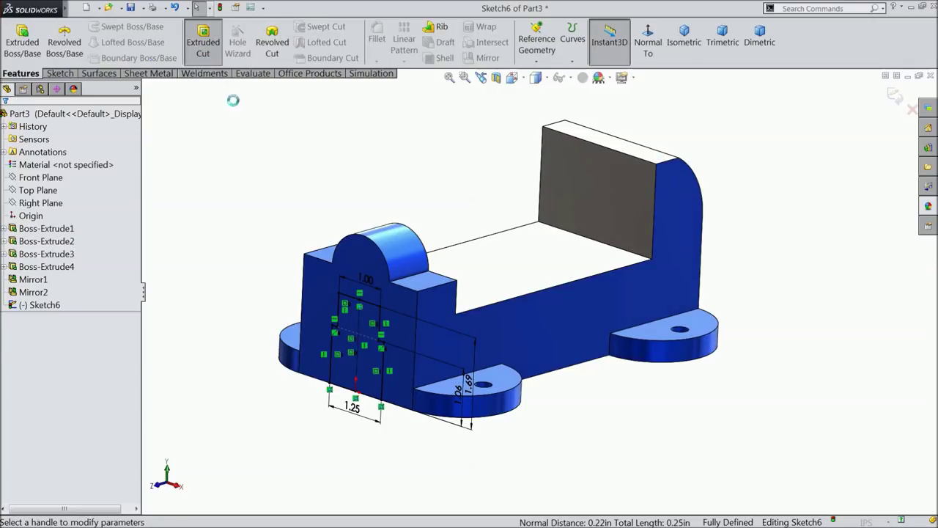
left_click(51, 186)
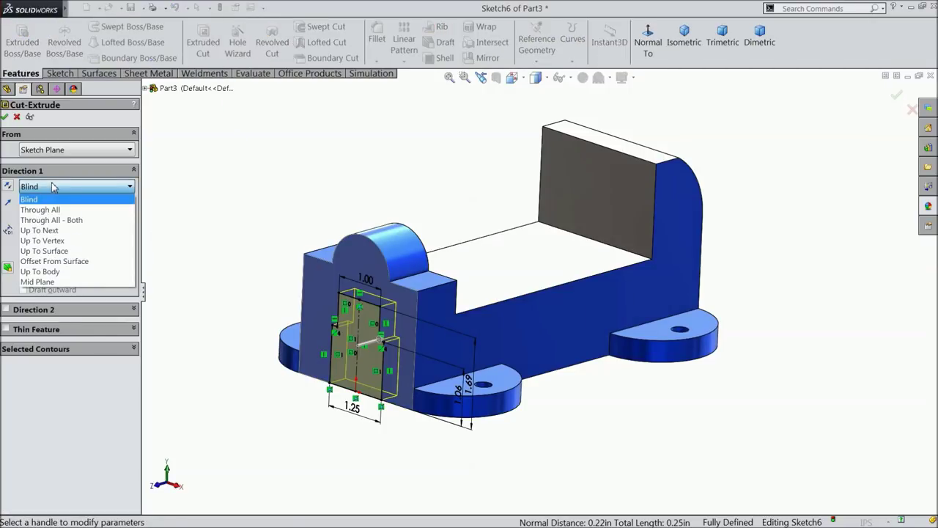
left_click(40, 209)
middle_click_drag(254, 183, 293, 186)
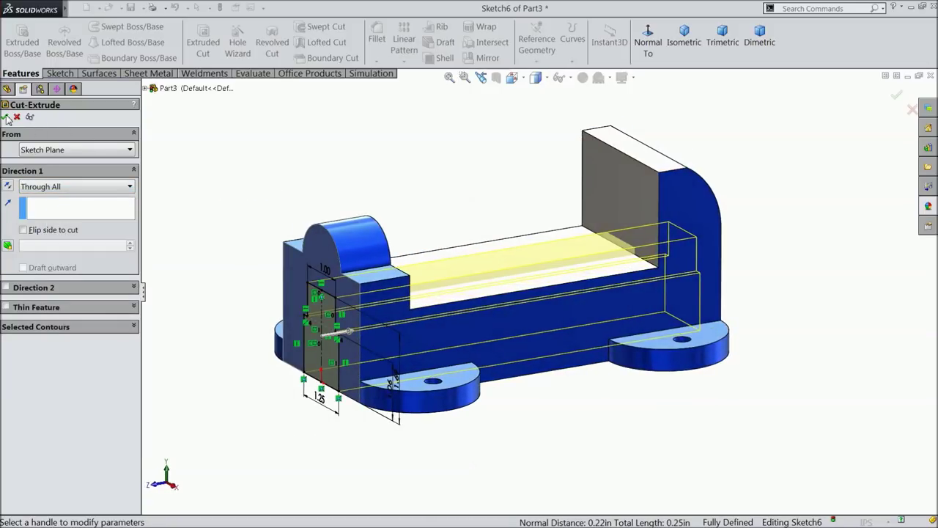
key("Return")
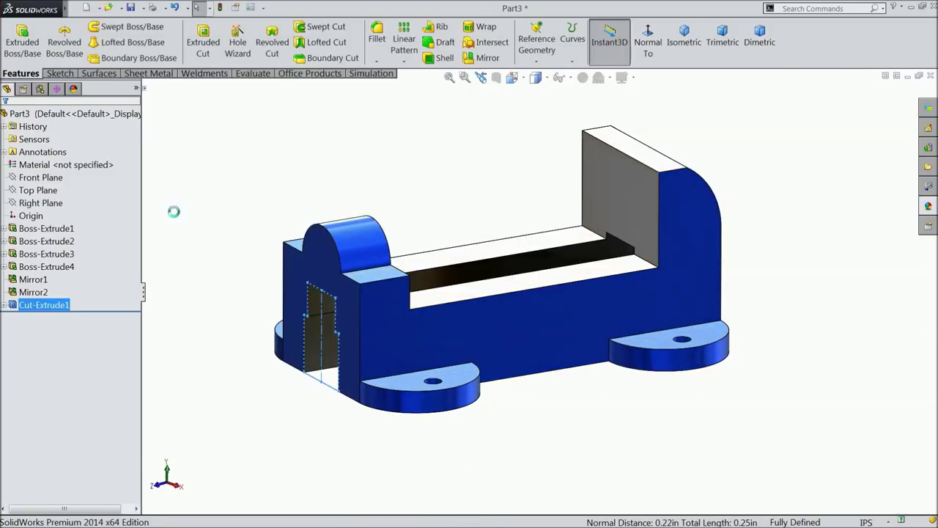
mouse_move(184, 205)
middle_mouse_down()
mouse_move(224, 266)
mouse_move(266, 111)
mouse_move(184, 230)
mouse_move(203, 224)
mouse_move(165, 177)
mouse_move(151, 184)
mouse_move(212, 227)
middle_mouse_up()
mouse_move(277, 255)
middle_mouse_down()
mouse_move(425, 268)
mouse_move(453, 227)
mouse_move(433, 272)
mouse_move(444, 287)
middle_mouse_up()
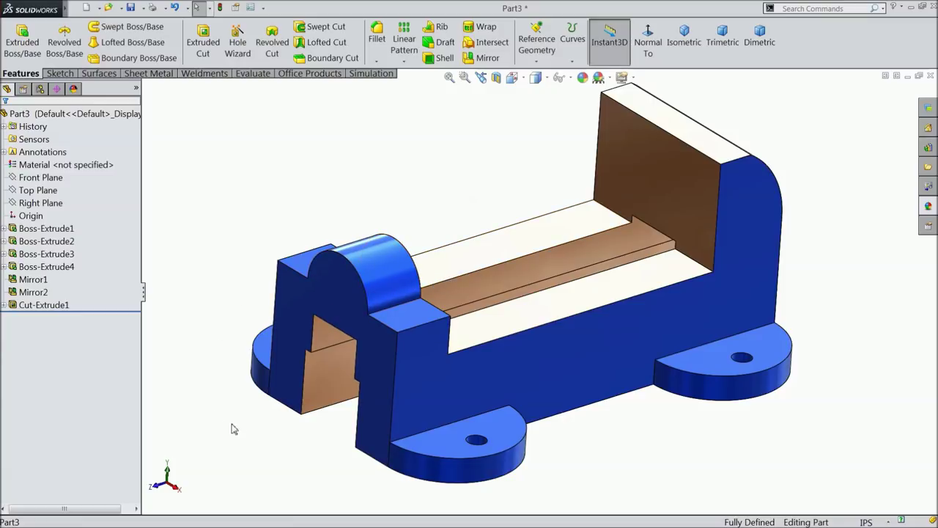
mouse_move(524, 182)
middle_mouse_down()
mouse_move(531, 176)
mouse_move(643, 207)
middle_mouse_up()
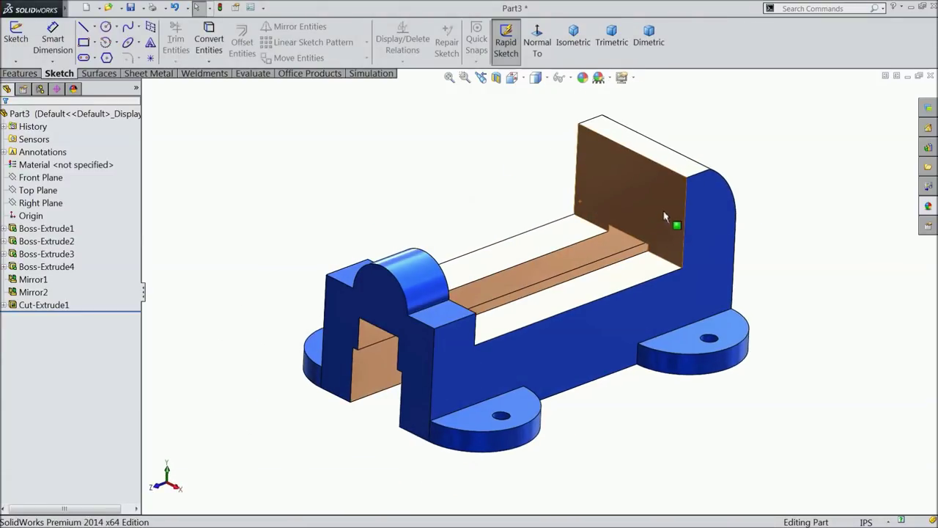
Start a Hole Wizard hole on the back jaw face as an ANSI Inch Bottoming Tapped Hole.
left_click(642, 206)
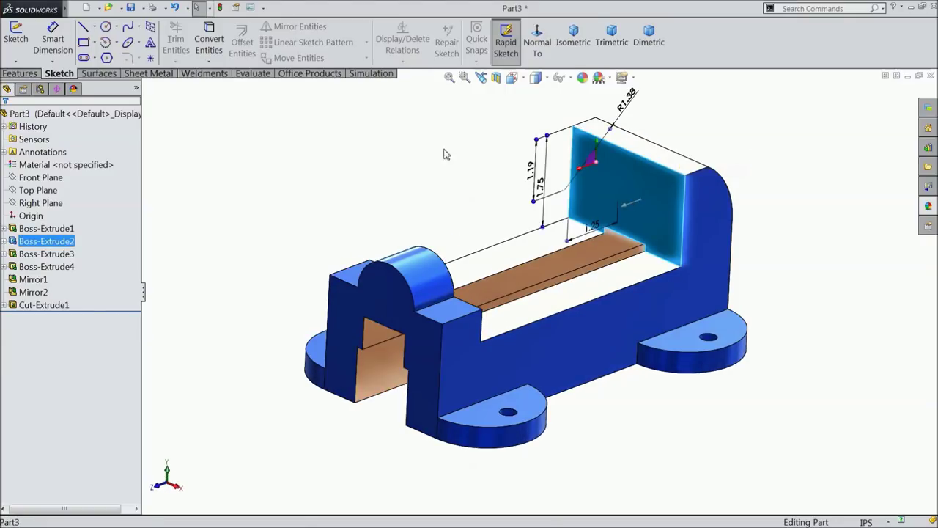
left_click(36, 76)
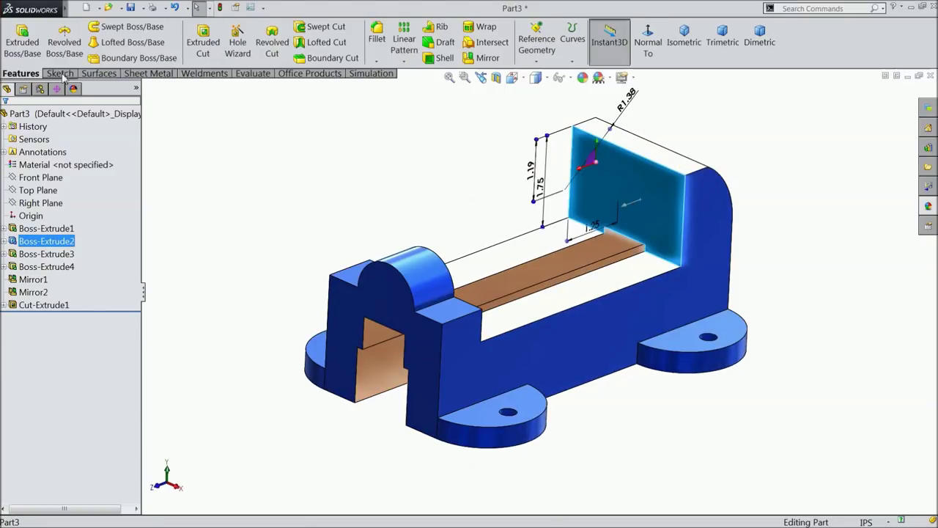
left_click(238, 45)
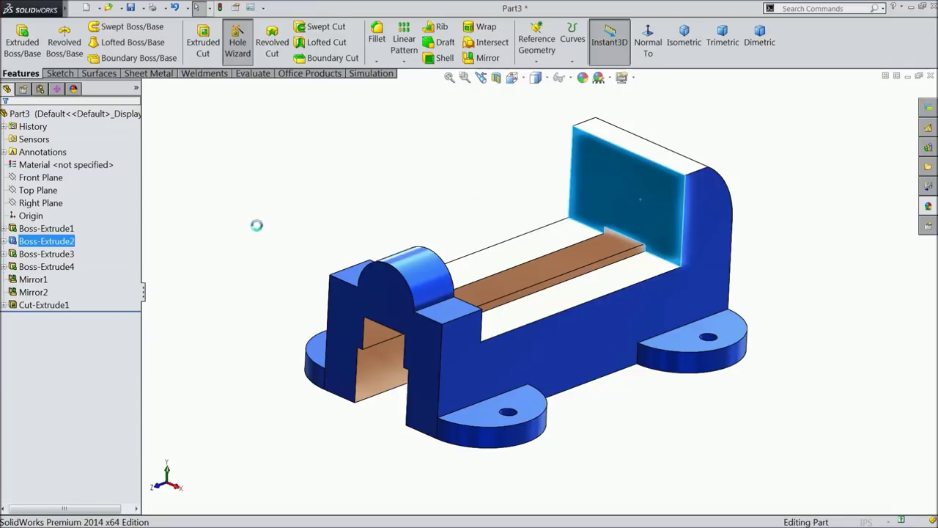
key("ctrl+8")
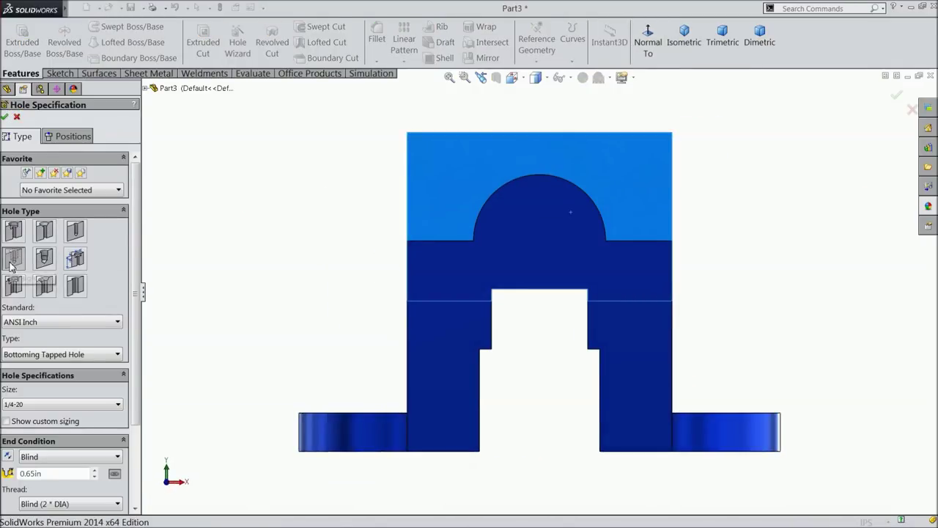
left_click(42, 323)
left_click(41, 322)
left_click(40, 356)
left_click(40, 357)
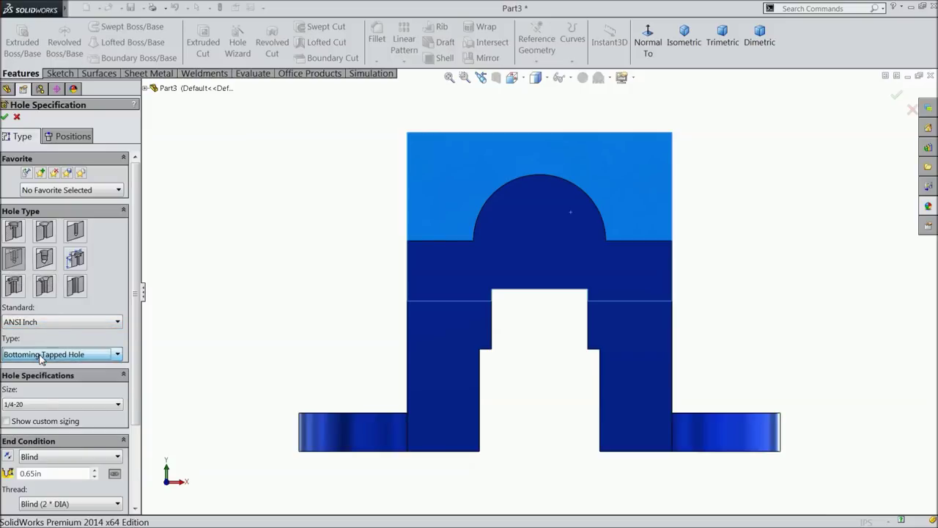
Set the thread size to 1/4-20 and the blind hole depth to 0.63 in.
left_click(22, 409)
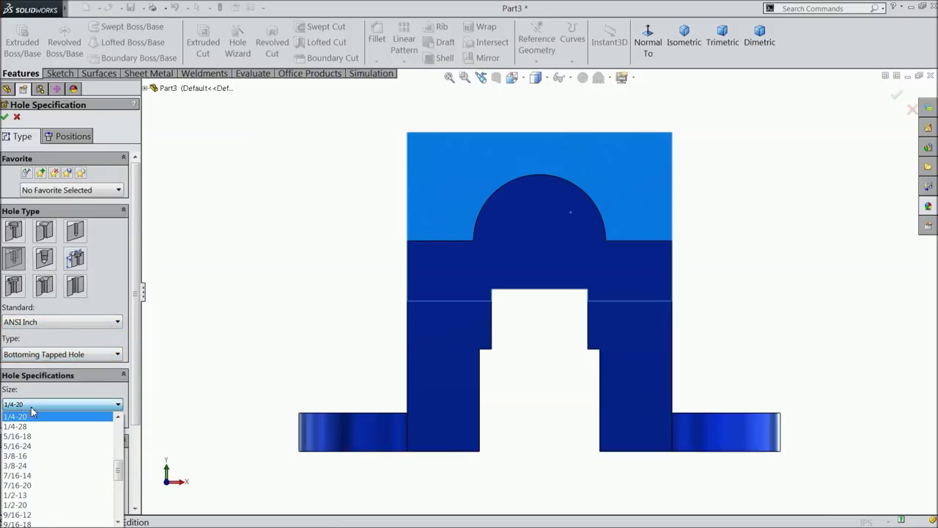
left_click(31, 411)
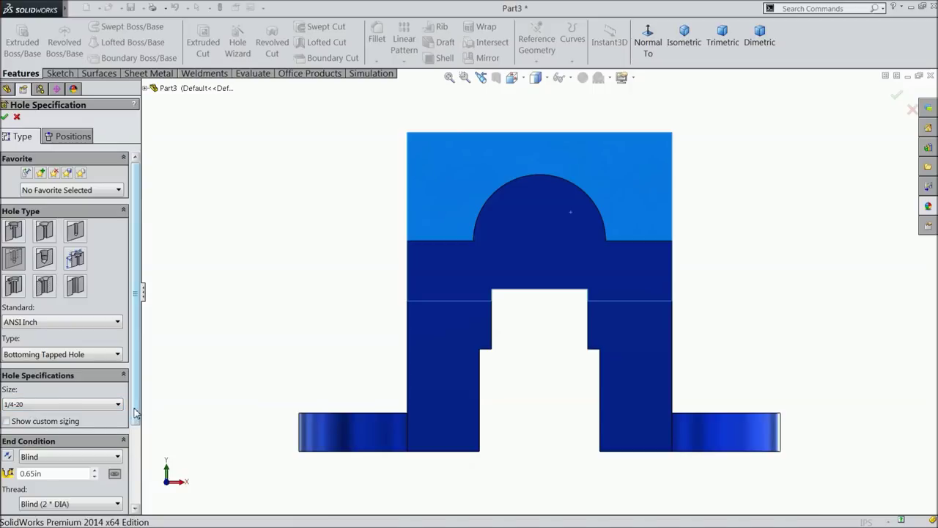
scroll(135, 413, "down", 3)
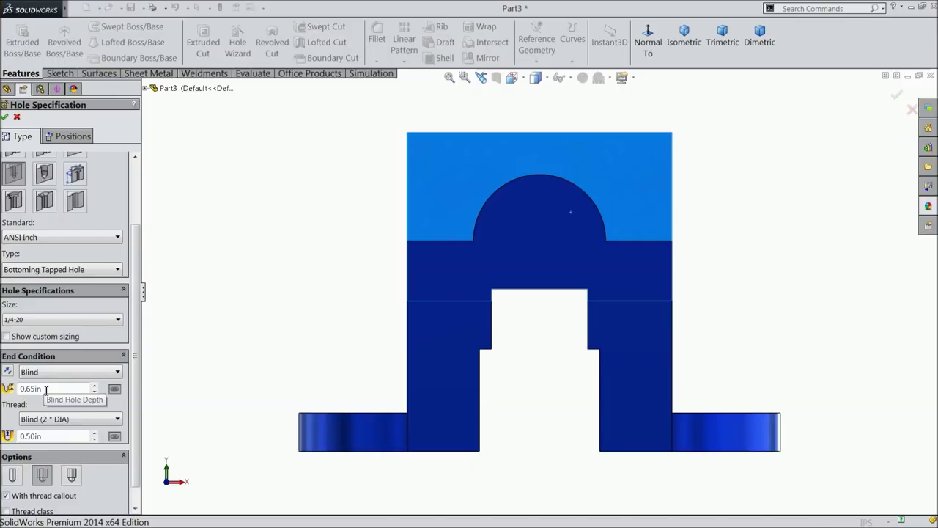
left_click_drag(46, 390, 12, 377)
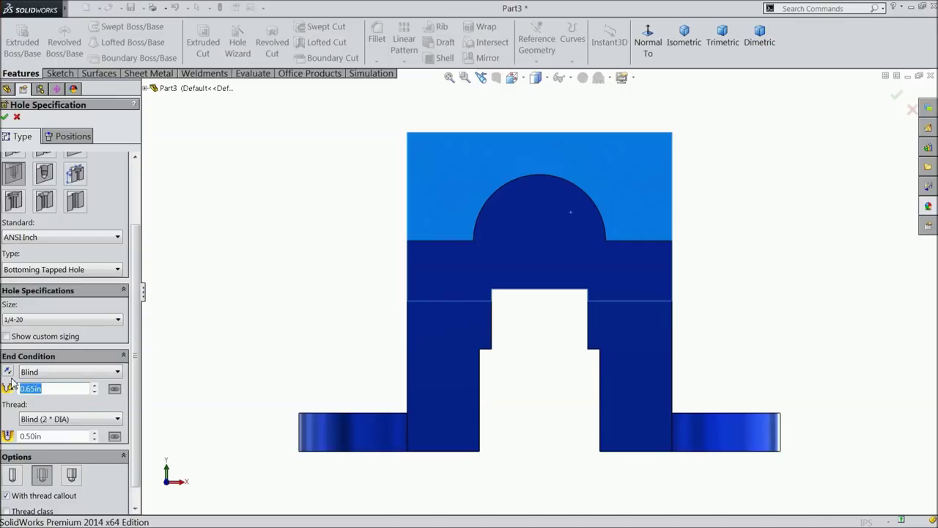
type("0.63")
key("Return")
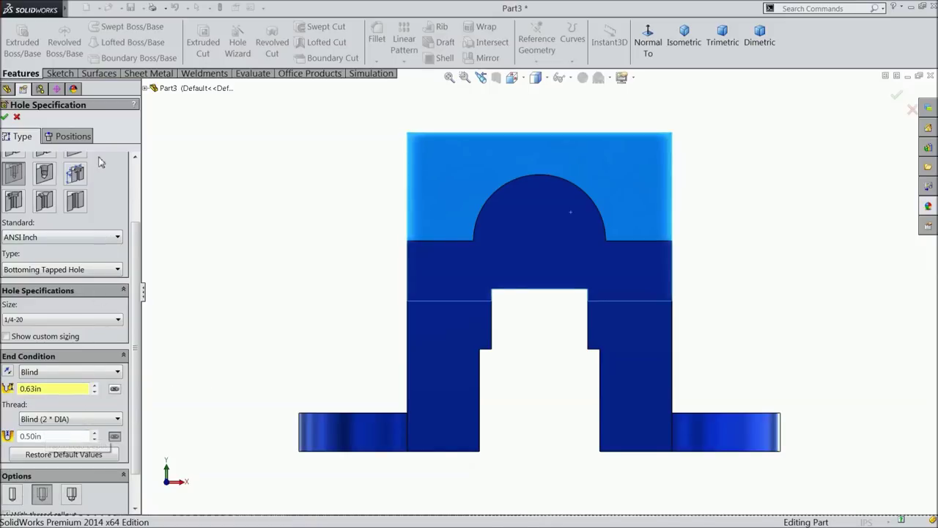
left_click(72, 139)
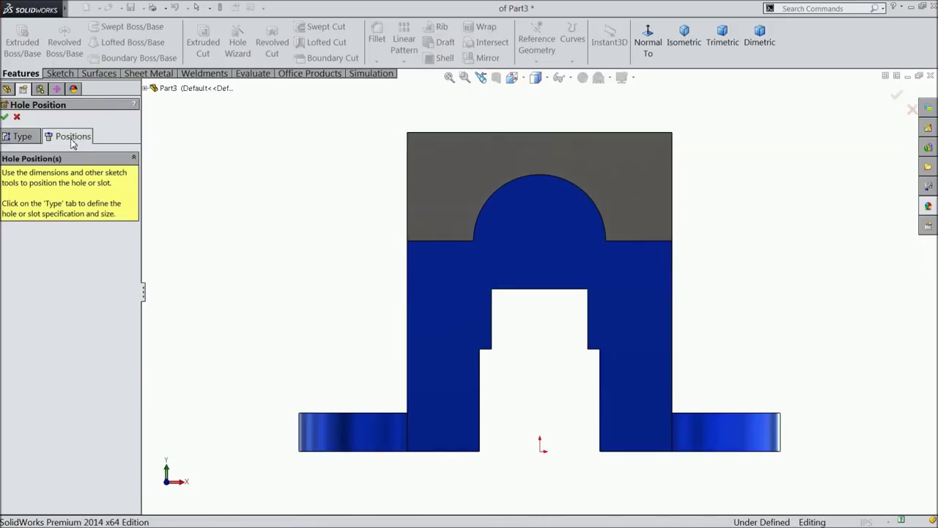
Draw a vertical construction centreline from the origin up to the top of the jaw.
left_click(60, 73)
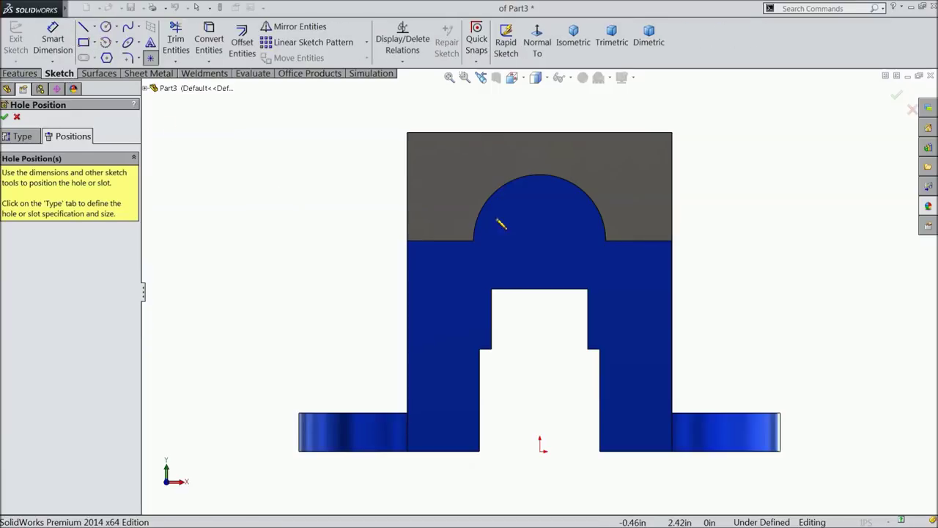
key("Escape")
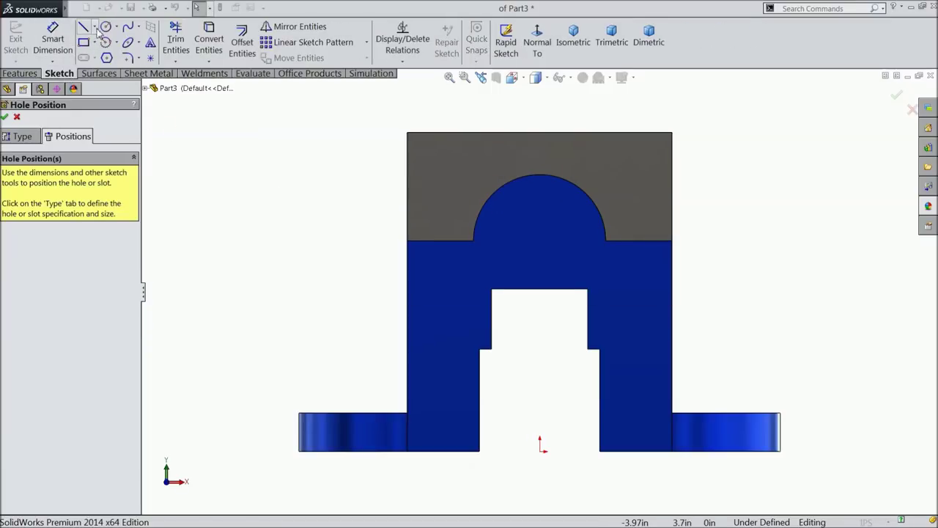
left_click(96, 28)
left_click(107, 58)
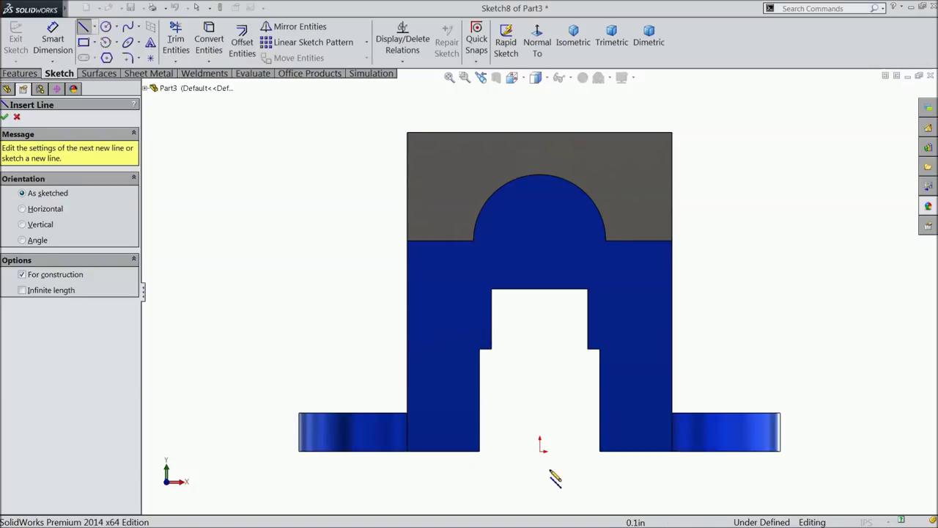
left_click(541, 449)
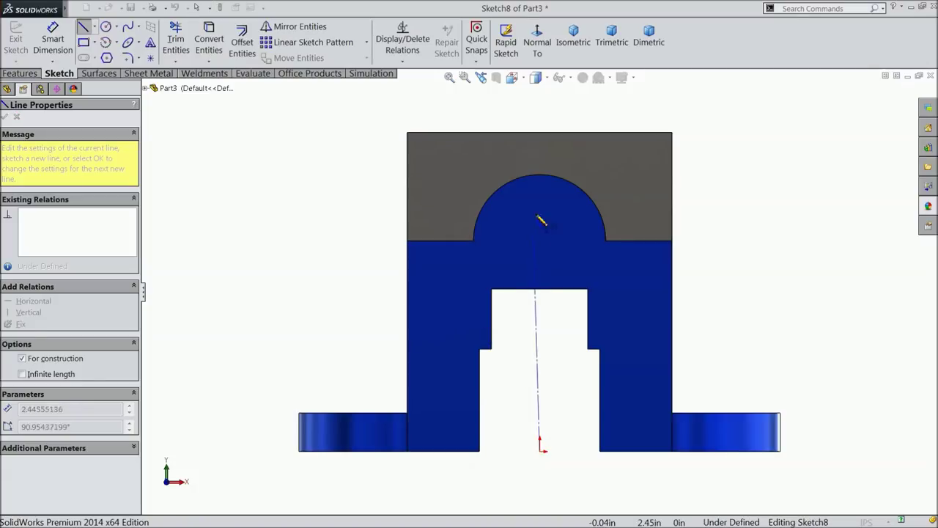
left_click(541, 152)
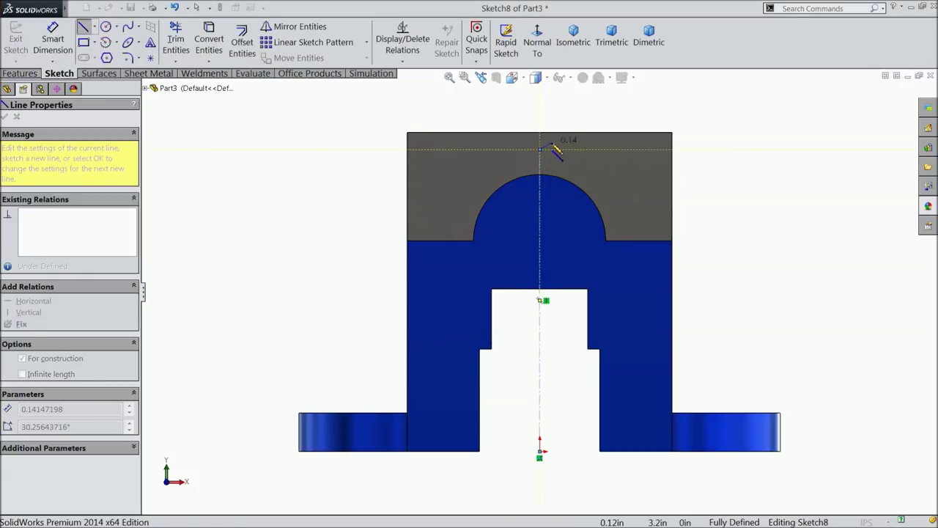
right_click(560, 143)
left_click(565, 118)
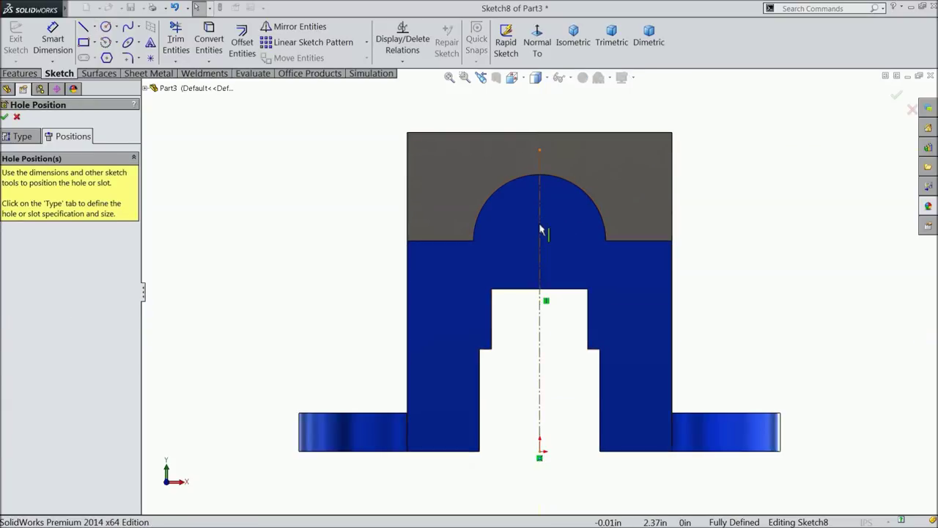
Place a sketch point on the jaw face, left of the centreline, as the hole centre.
left_click(151, 58)
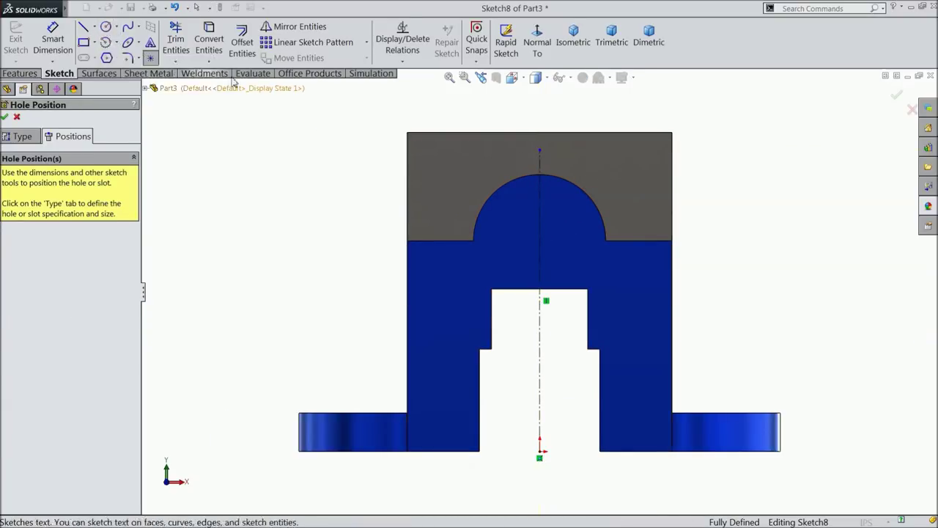
left_click(469, 171)
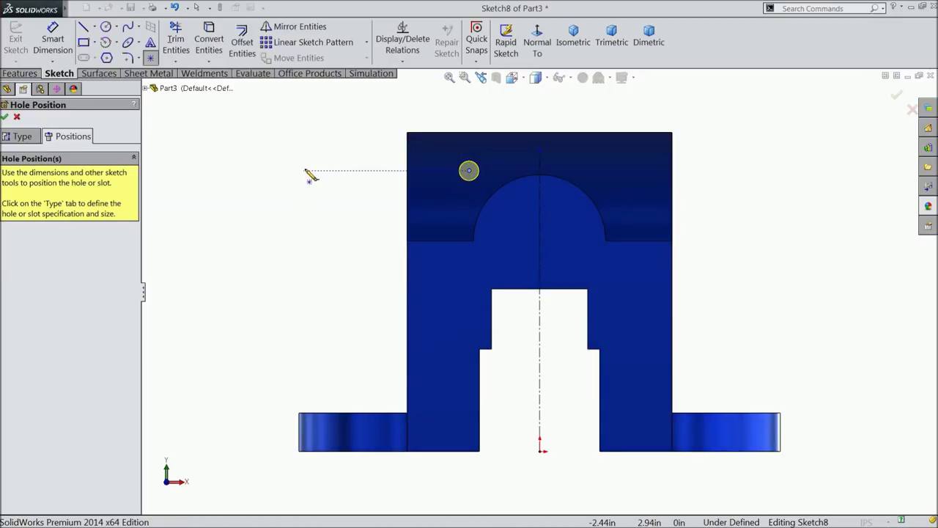
key("Escape")
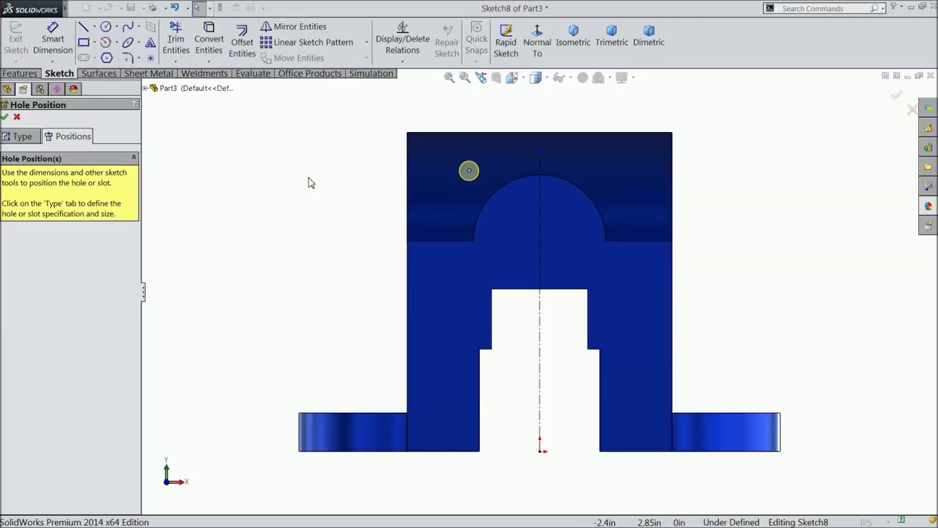
Dimension the hole centre 0.75 in horizontally from the centreline.
left_click(49, 43)
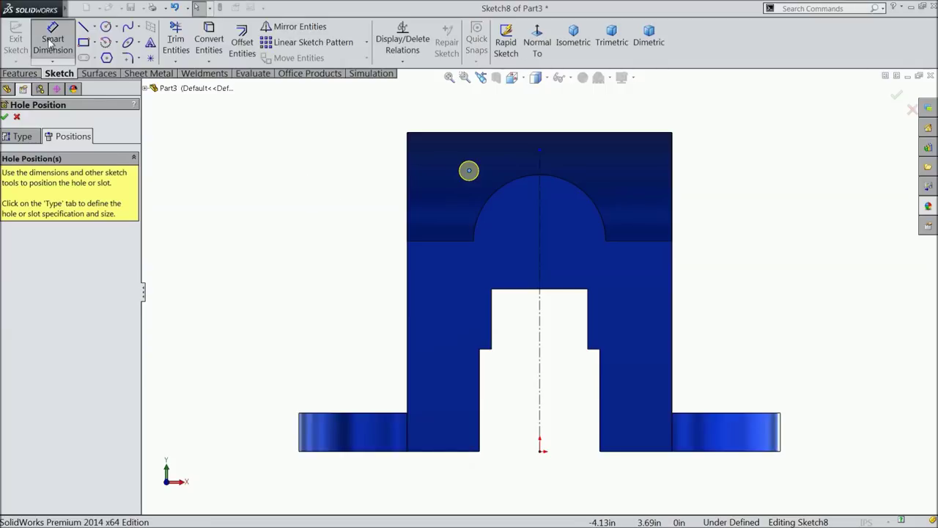
left_click(469, 171)
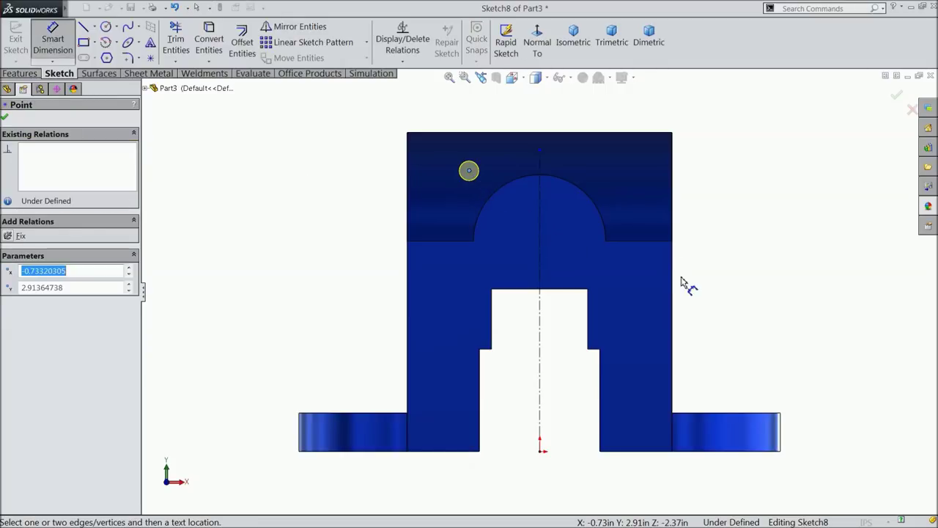
left_click(540, 170)
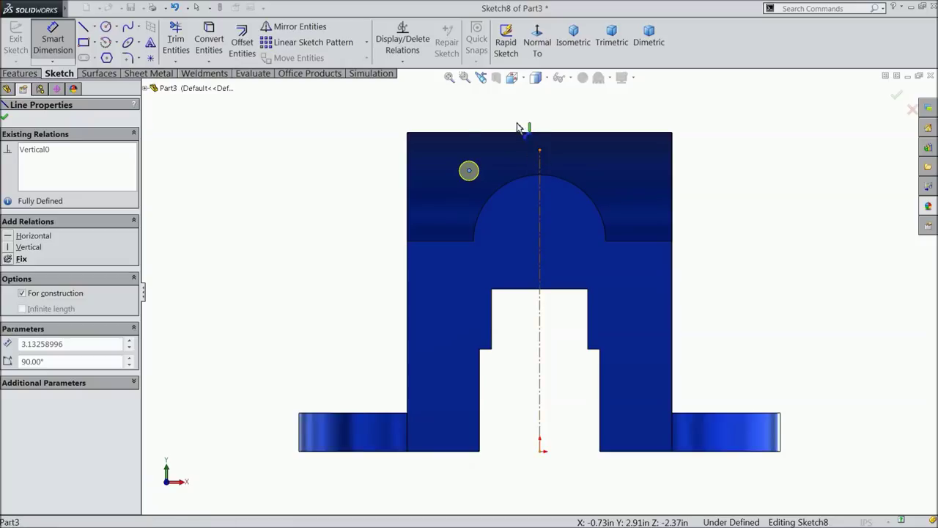
left_click(511, 118)
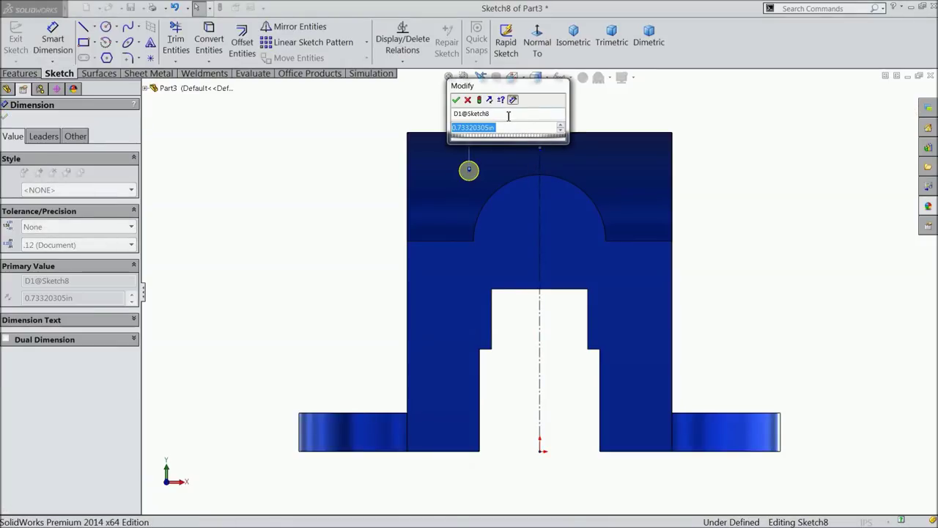
type("0.75")
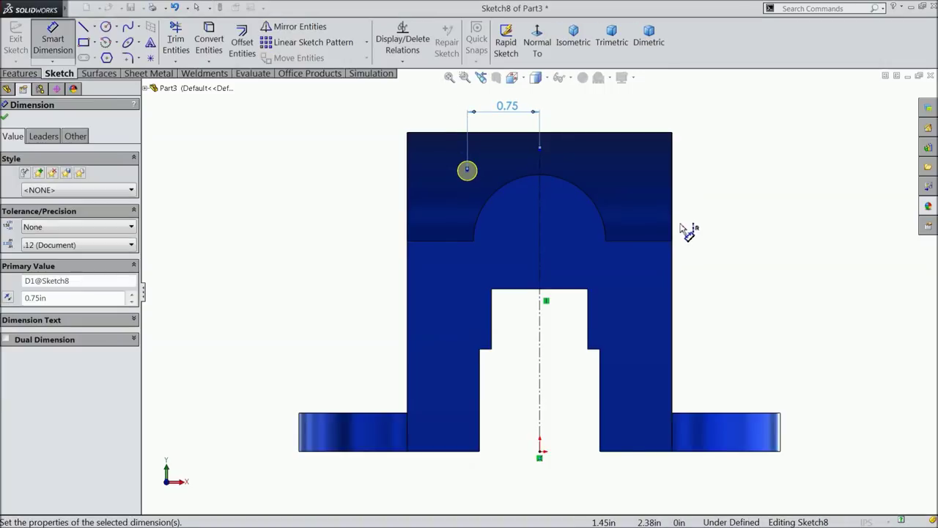
Dimension the hole centre 1.00 in above the bottom edge of the jaw wall.
middle_click_drag(691, 230, 700, 257)
scroll(514, 156, "down", 2)
left_click(491, 133)
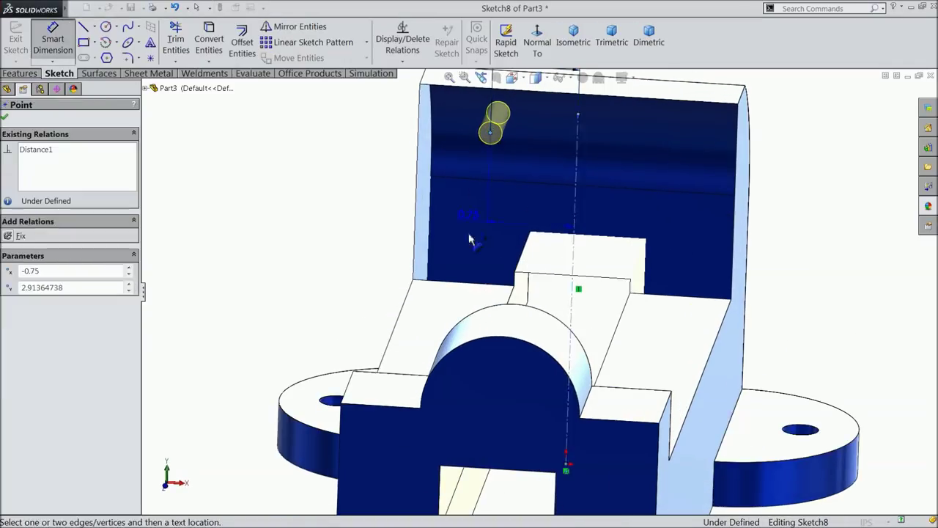
left_click(469, 280)
left_click(343, 224)
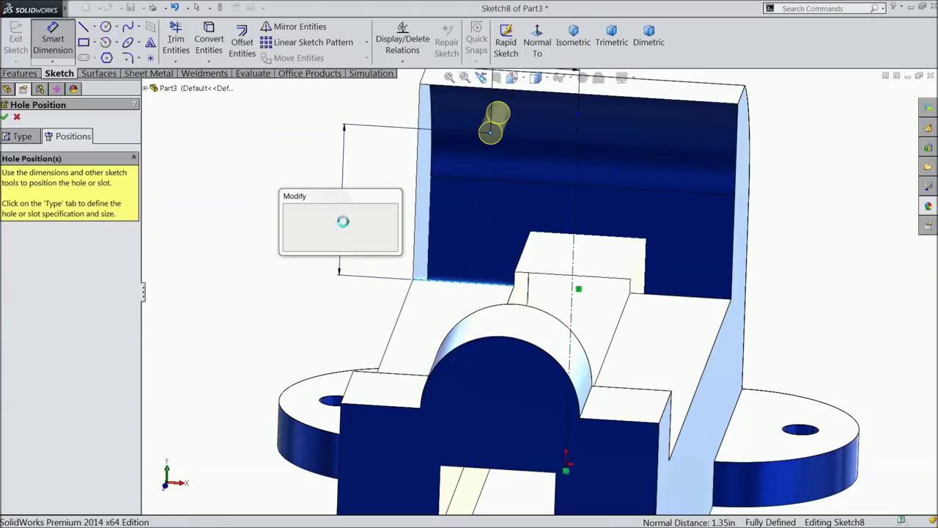
type("1")
left_click(290, 210)
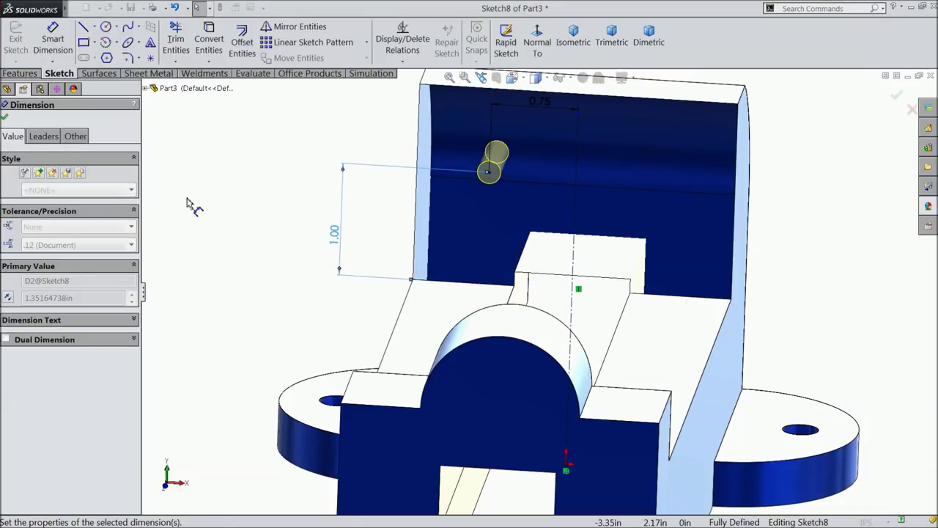
left_click(7, 117)
left_click(297, 27)
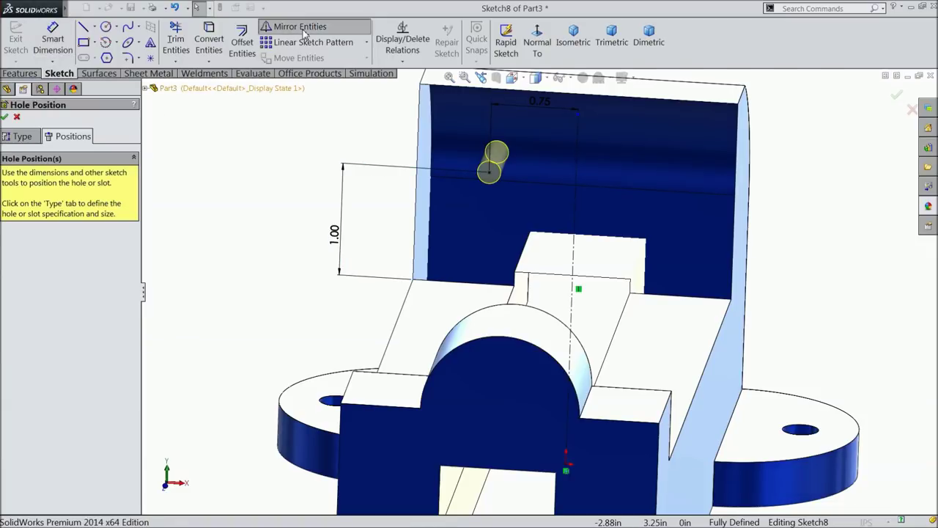
Mirror the hole point about the centreline and create both 1/4-20 tapped holes.
left_click(490, 173)
left_click(68, 286)
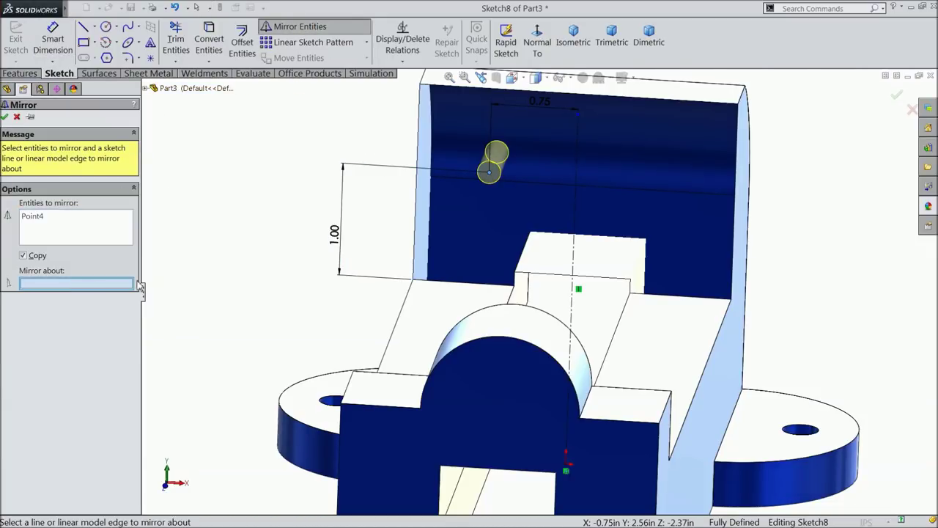
left_click(576, 215)
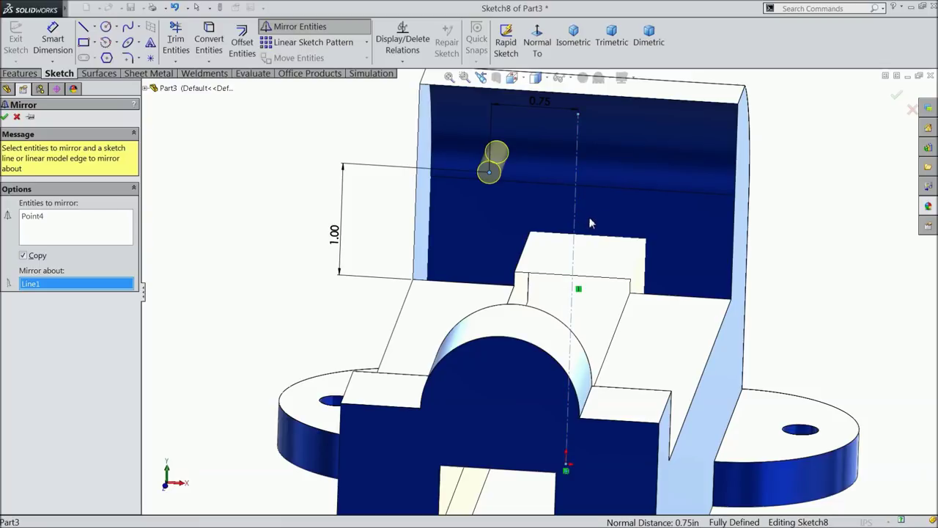
scroll(438, 236, "up", 2)
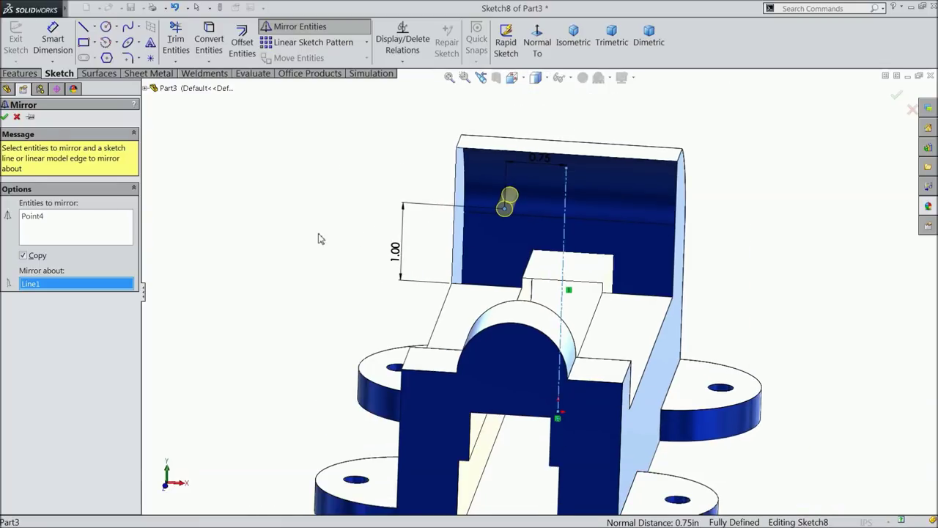
left_click(5, 117)
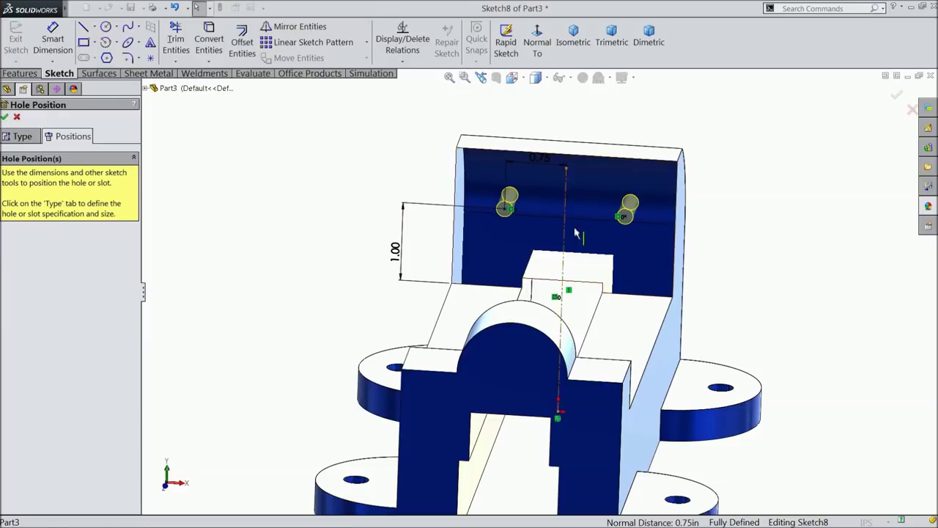
scroll(611, 175, "down", 2)
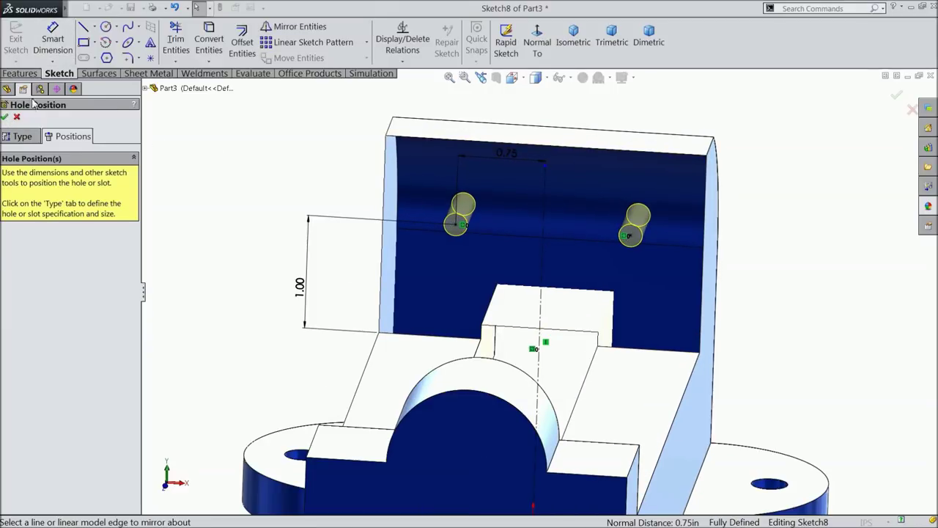
left_click(6, 118)
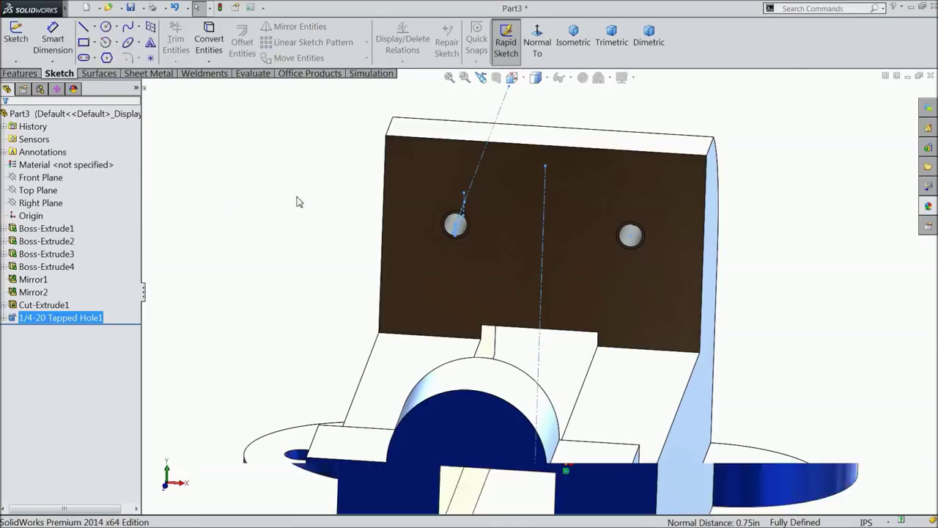
Inspect the new holes, then start a sketch on the front jaw face.
mouse_move(317, 232)
middle_mouse_down()
mouse_move(264, 227)
mouse_move(283, 254)
middle_mouse_up()
scroll(657, 276, "down", 5)
mouse_move(657, 276)
middle_mouse_down()
mouse_move(624, 288)
mouse_move(681, 262)
mouse_move(708, 272)
mouse_move(718, 257)
mouse_move(659, 281)
middle_mouse_up()
scroll(659, 280, "up", 1)
scroll(681, 310, "up", 3)
scroll(611, 325, "up", 2)
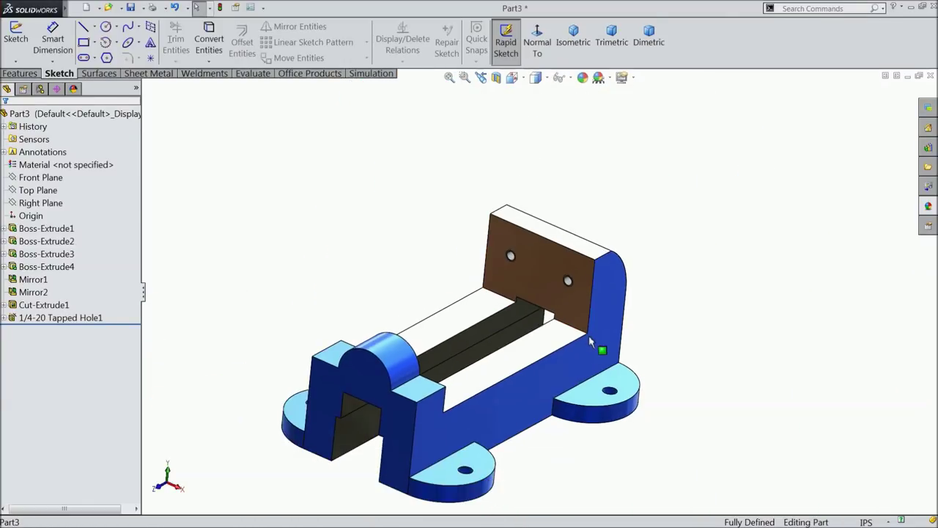
scroll(601, 347, "up", 2)
left_click(372, 361)
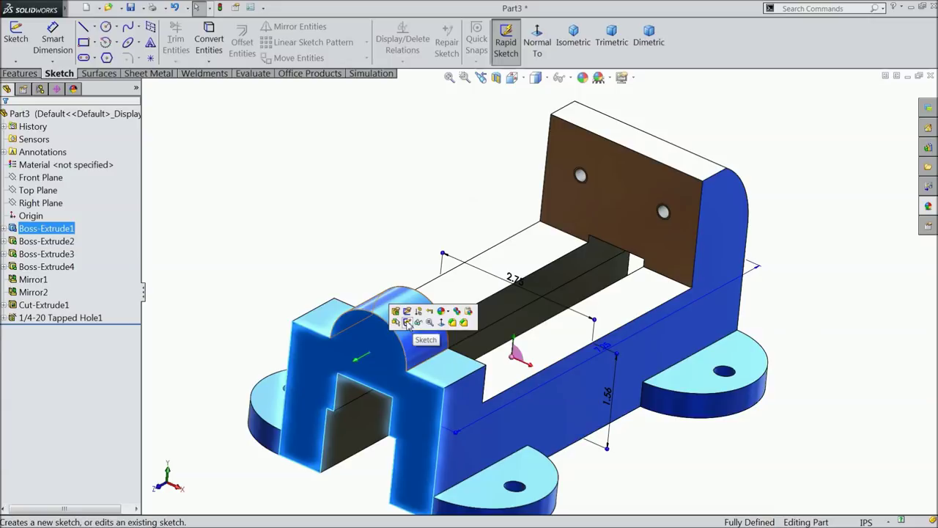
left_click(413, 328)
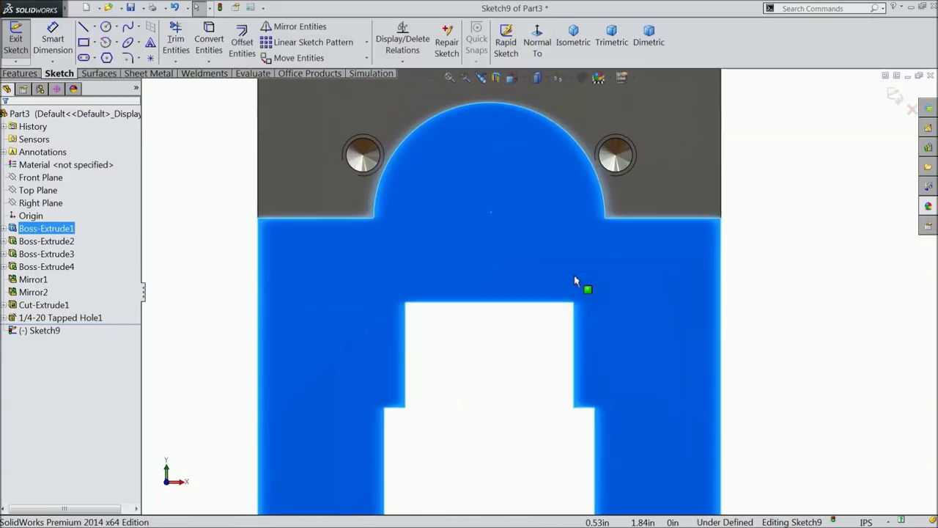
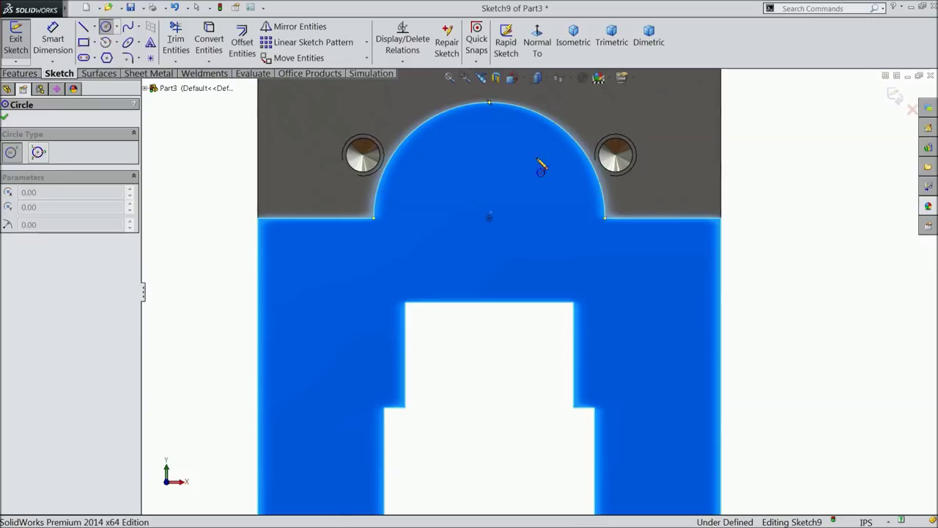
Draw a circle at the arch centre and dimension its diameter 0.5625 in.
left_click(489, 218)
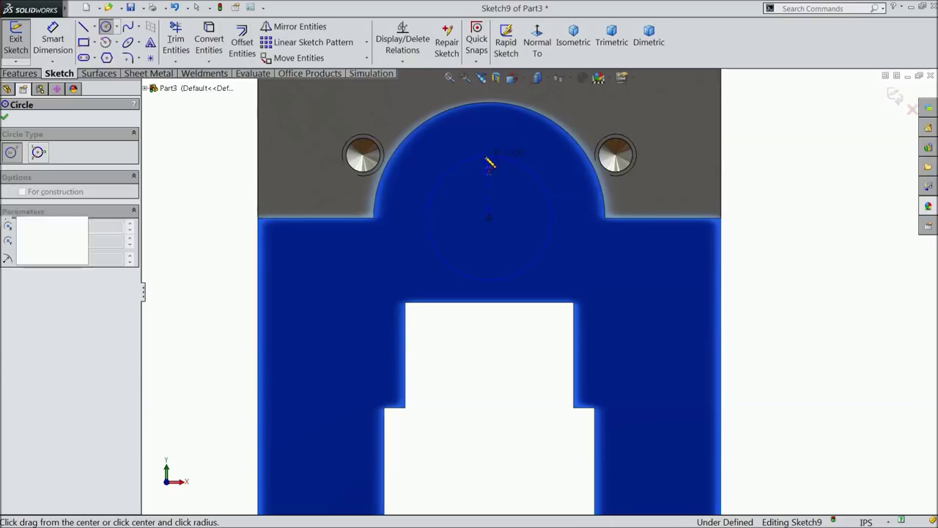
left_click(489, 155)
left_click(55, 46)
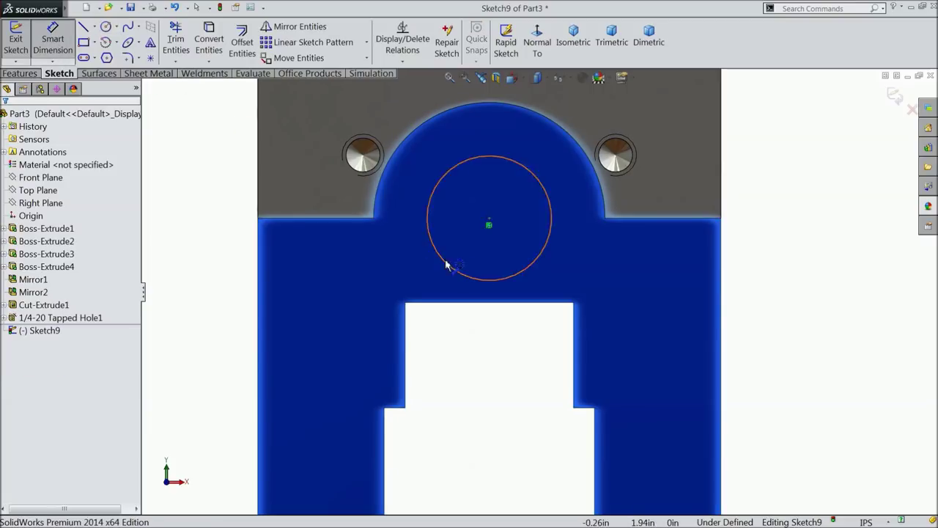
left_click(549, 253)
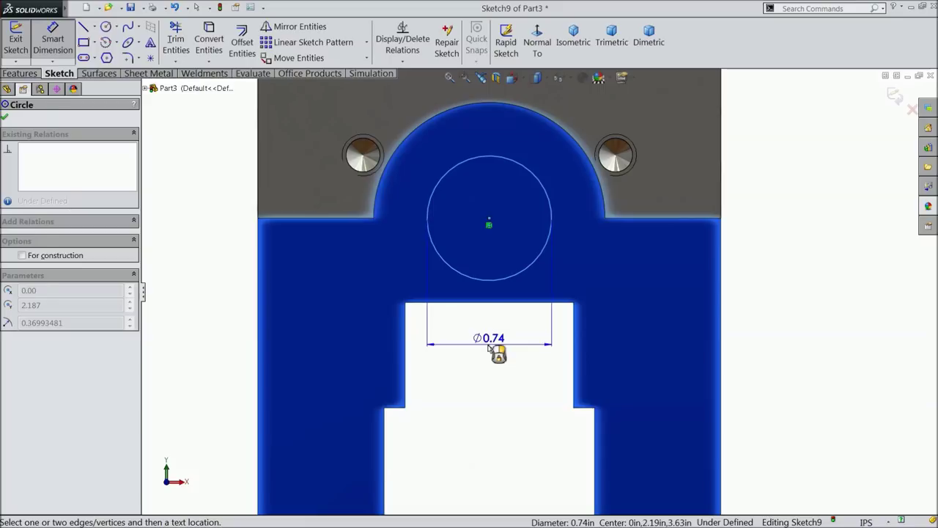
left_click(489, 349)
type("0.5625")
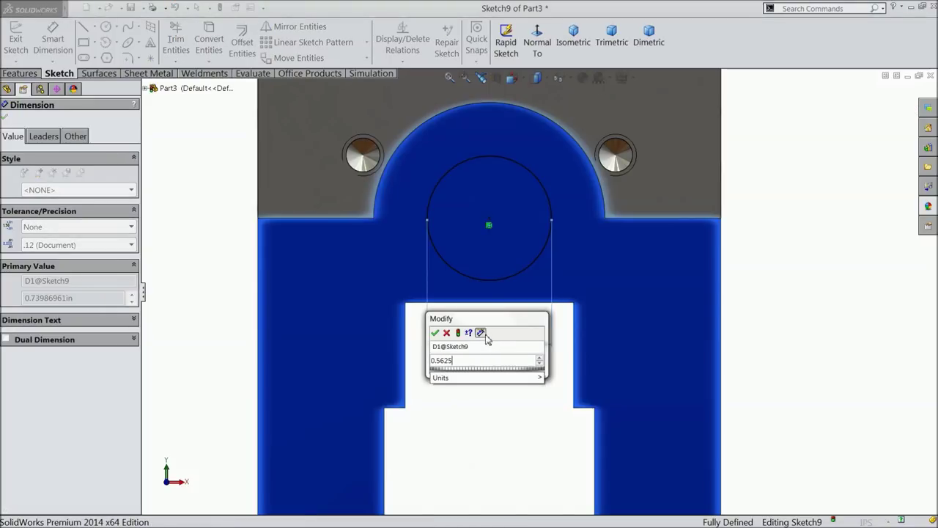
left_click(436, 334)
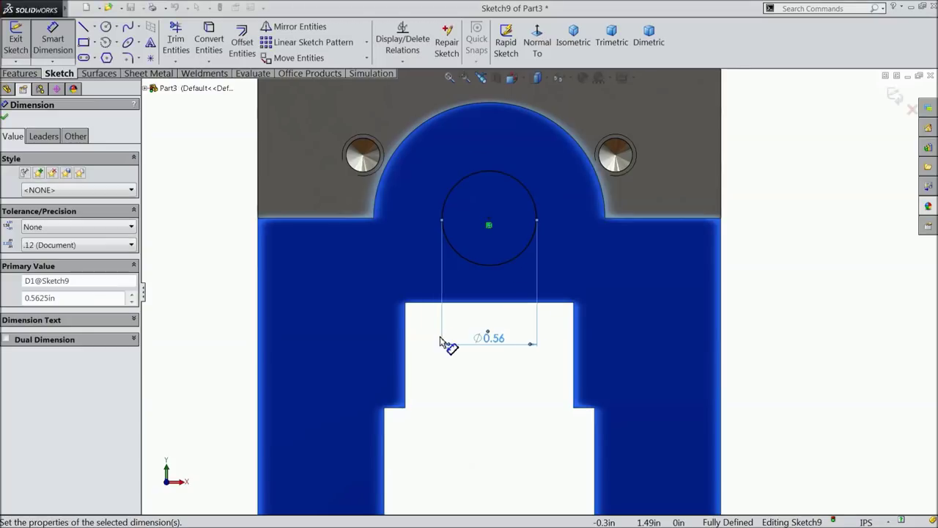
left_click(22, 74)
left_click(203, 44)
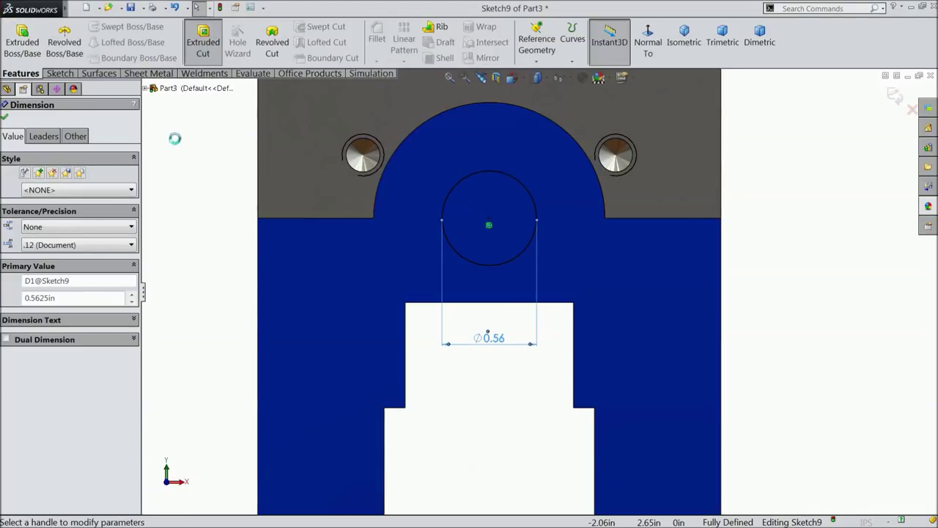
Extrude-cut the 0.5625 in circle Up To Next to bore the hole through the boss.
left_click(63, 187)
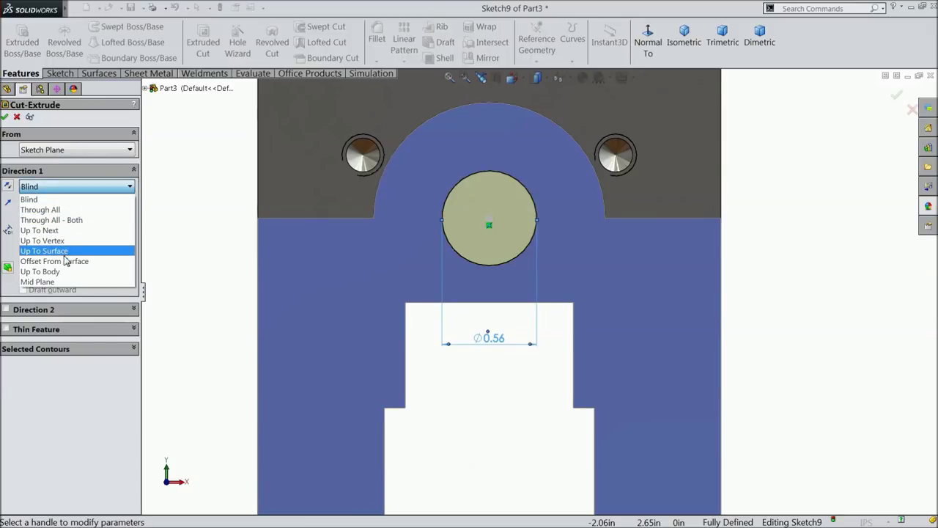
left_click(63, 231)
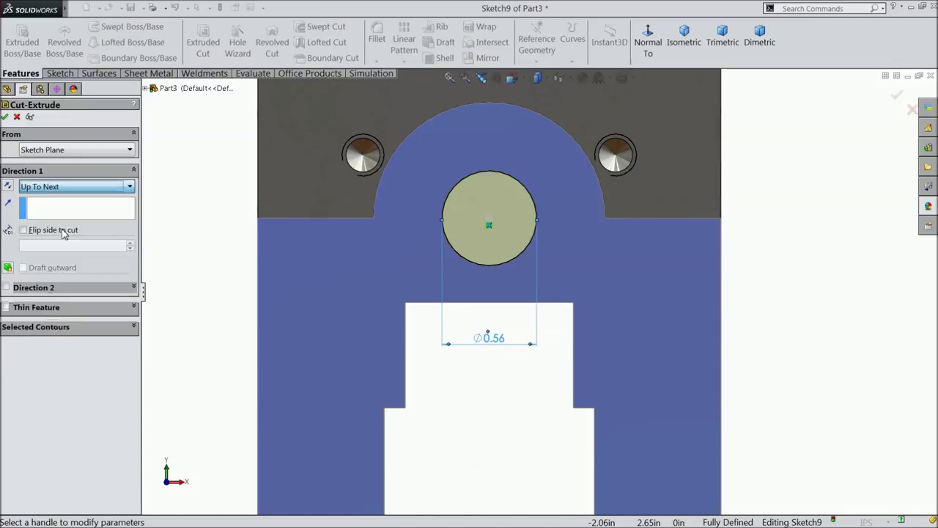
scroll(500, 259, "up", 3)
mouse_move(756, 253)
middle_mouse_down()
mouse_move(689, 322)
mouse_move(280, 324)
middle_mouse_up()
scroll(689, 322, "down", 5)
scroll(280, 324, "down", 2)
scroll(362, 334, "down", 2)
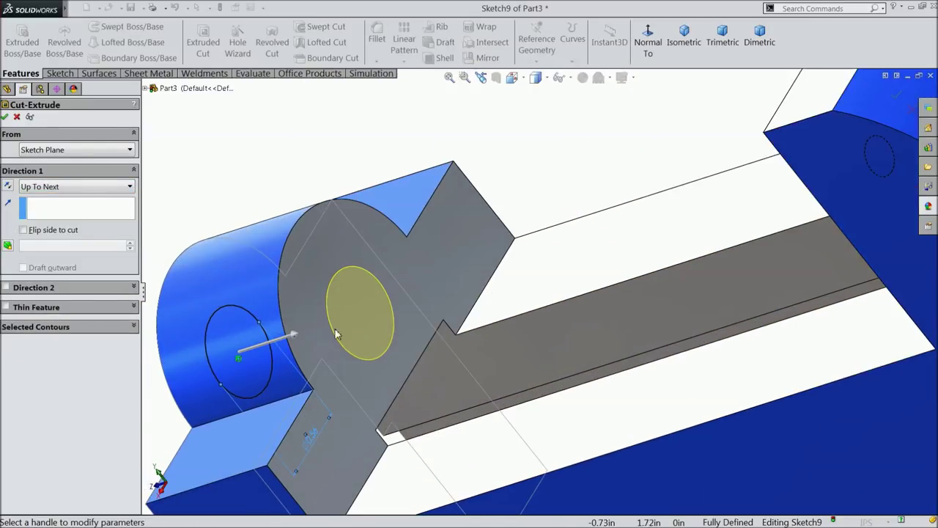
left_click(6, 117)
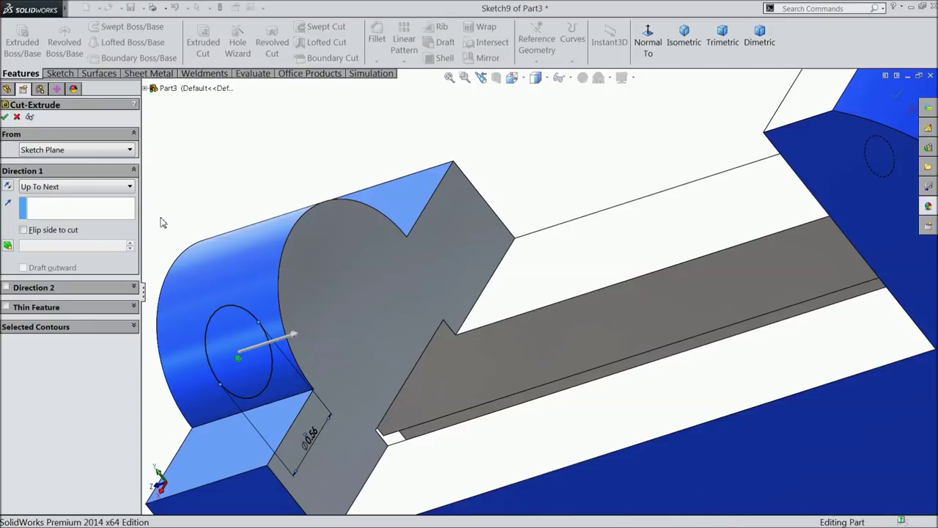
middle_click_drag(361, 322, 461, 244)
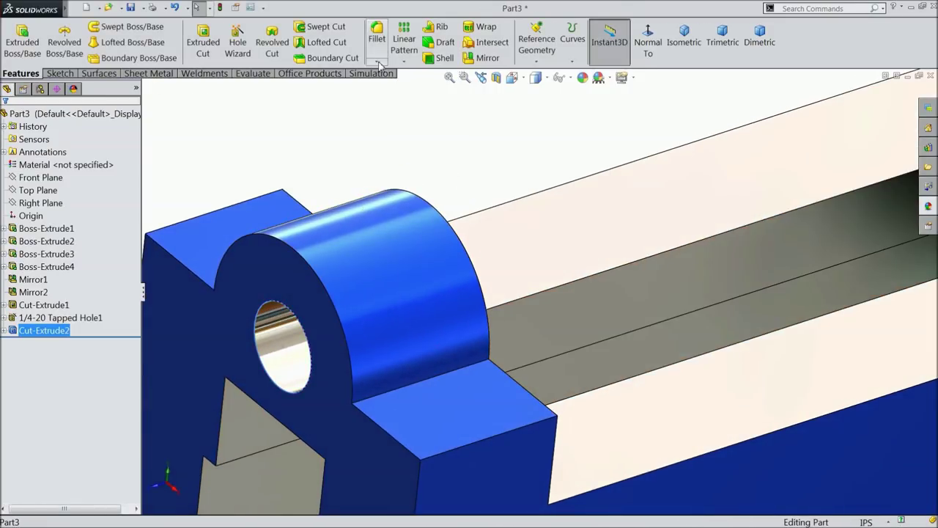
left_click(377, 60)
Chamfer the hole's mouth 0.075 in at 45°.
left_click(401, 86)
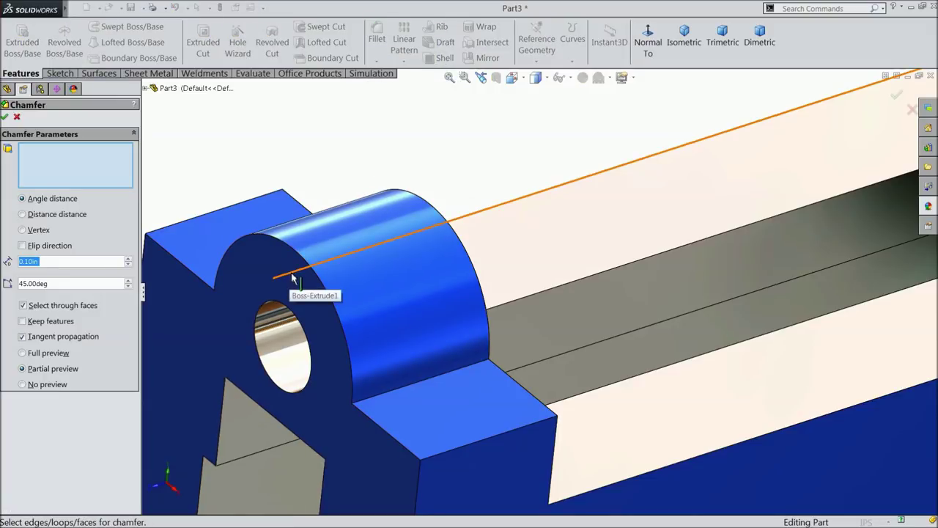
type("0.75")
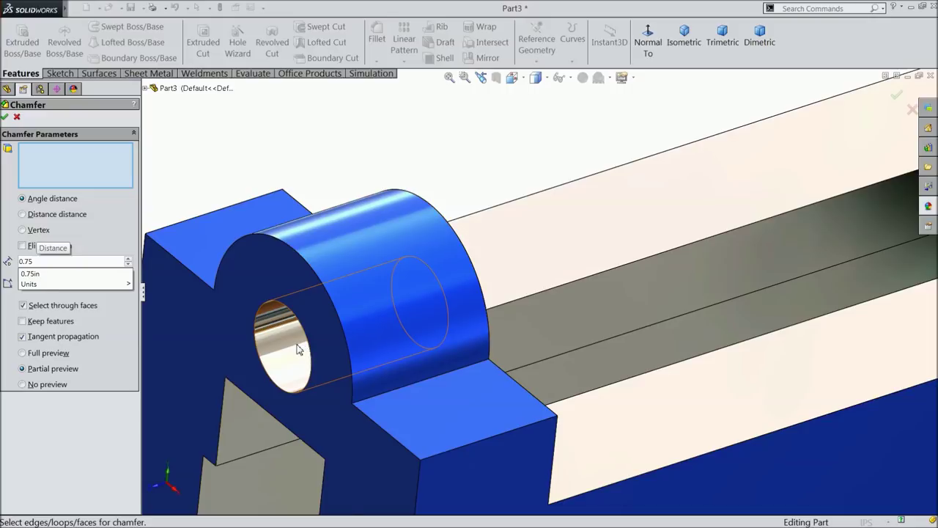
left_click(297, 350)
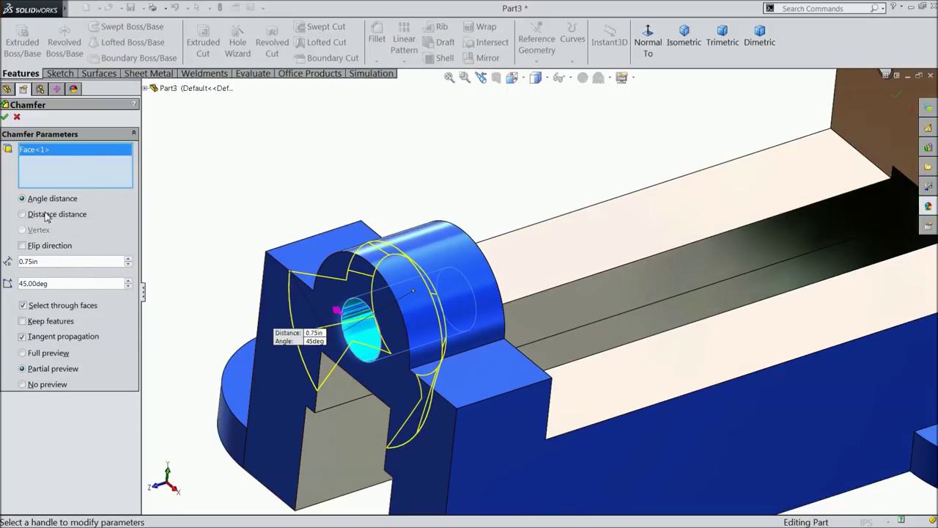
left_click(28, 262)
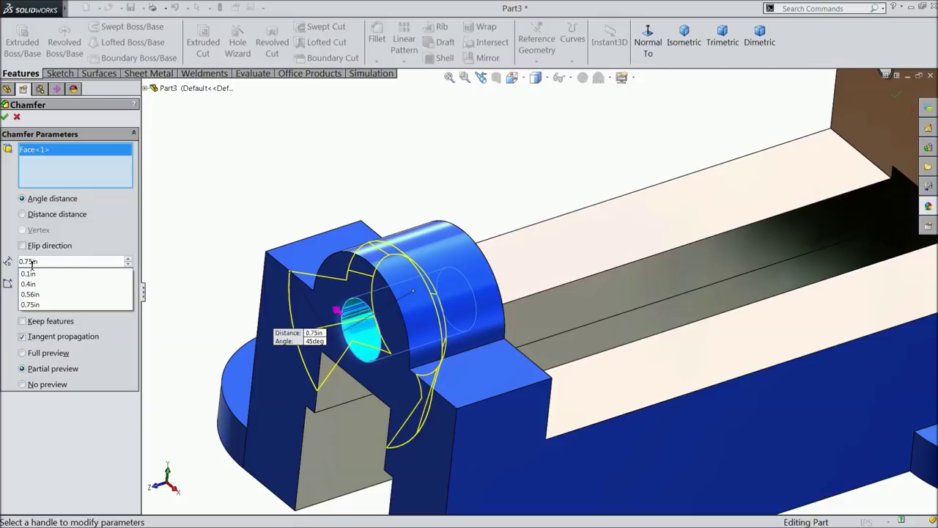
type("0")
key("Return")
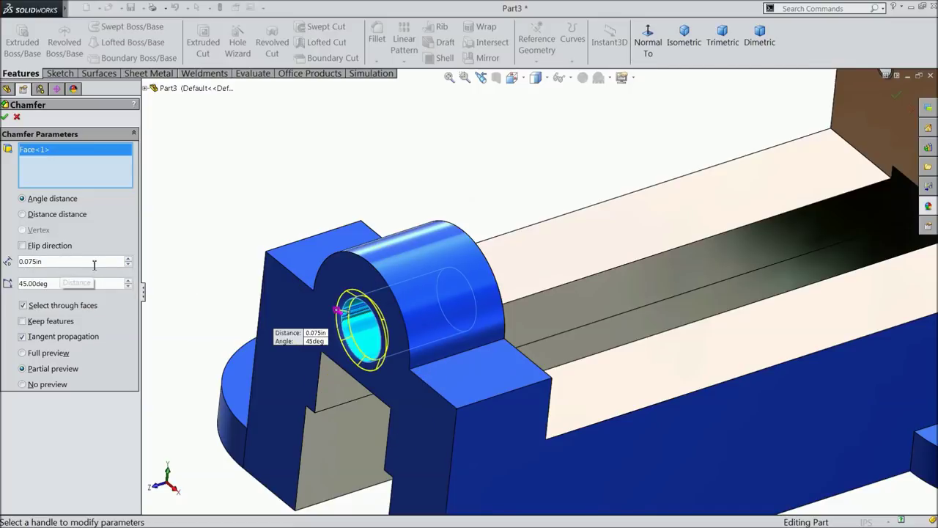
left_click(6, 117)
mouse_move(425, 384)
middle_mouse_down()
mouse_move(458, 283)
mouse_move(460, 314)
middle_mouse_up()
scroll(432, 322, "down", 5)
left_click(389, 324)
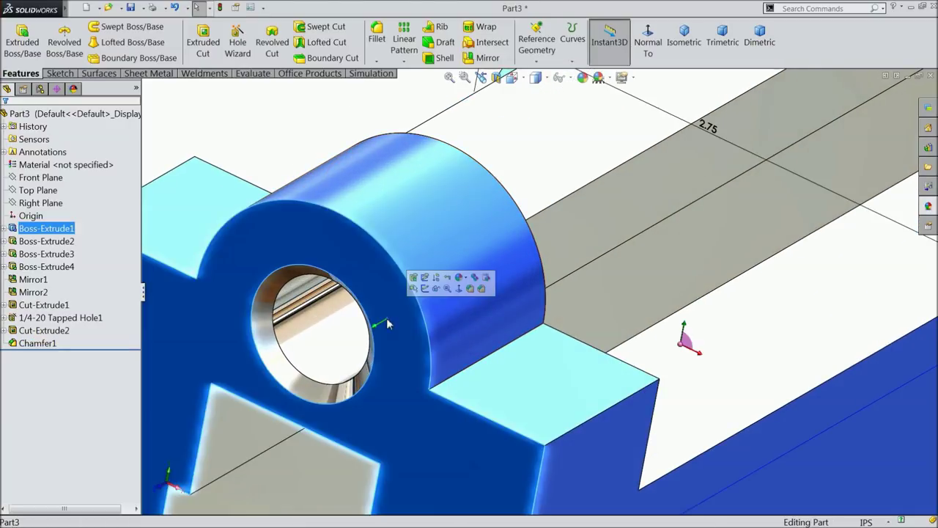
Sketch on the boss face and convert the hole edge into a 0.56 in circle.
left_click(425, 289)
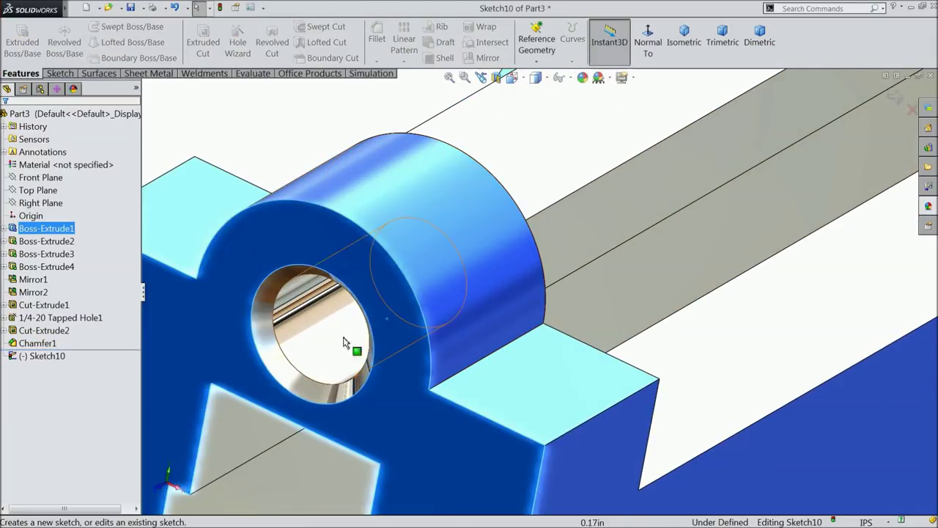
left_click(293, 370)
left_click(290, 359)
left_click(60, 73)
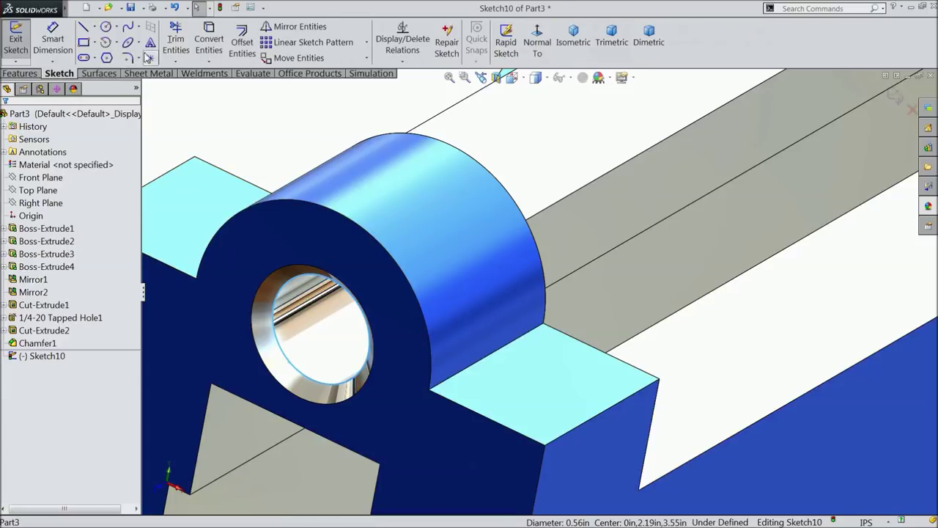
left_click(215, 49)
left_click(22, 73)
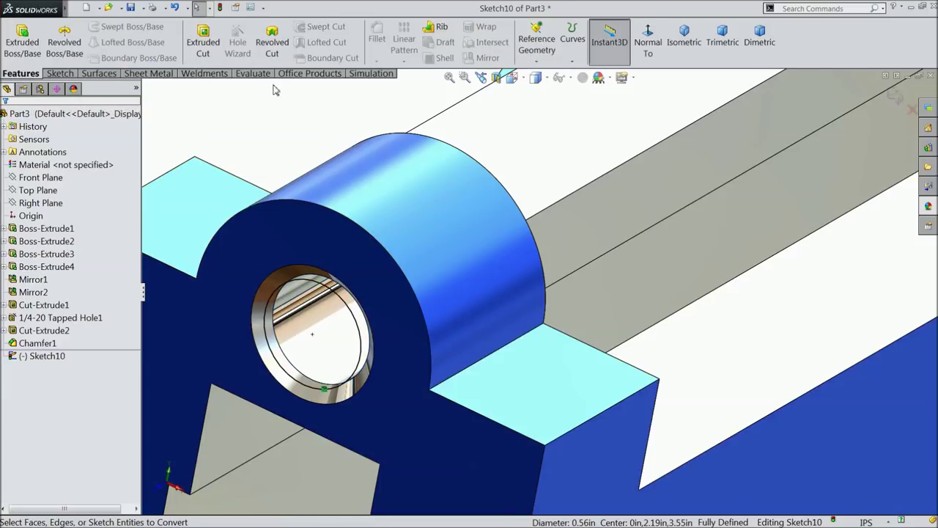
left_click(573, 44)
left_click(586, 95)
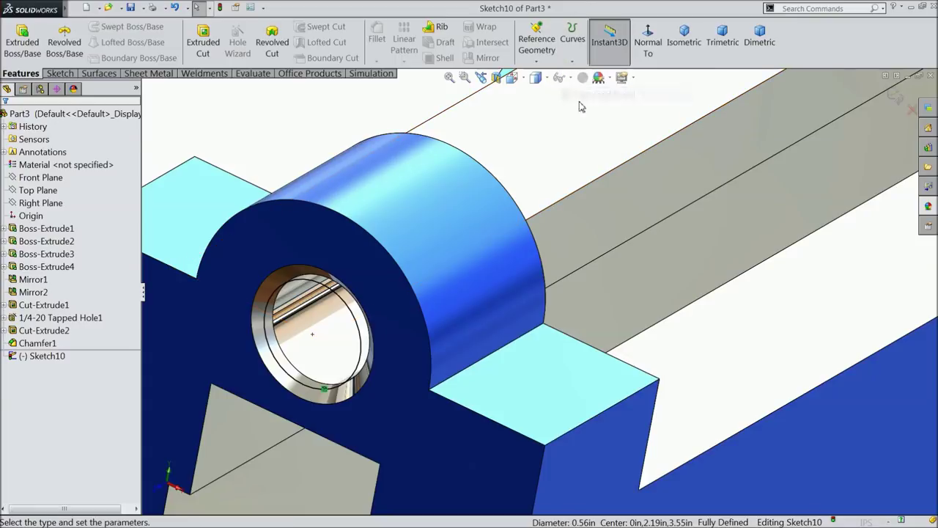
Create a clockwise helix on the bore: 4.025 in height, 0.125 in pitch, no taper.
scroll(485, 225, "up", 1)
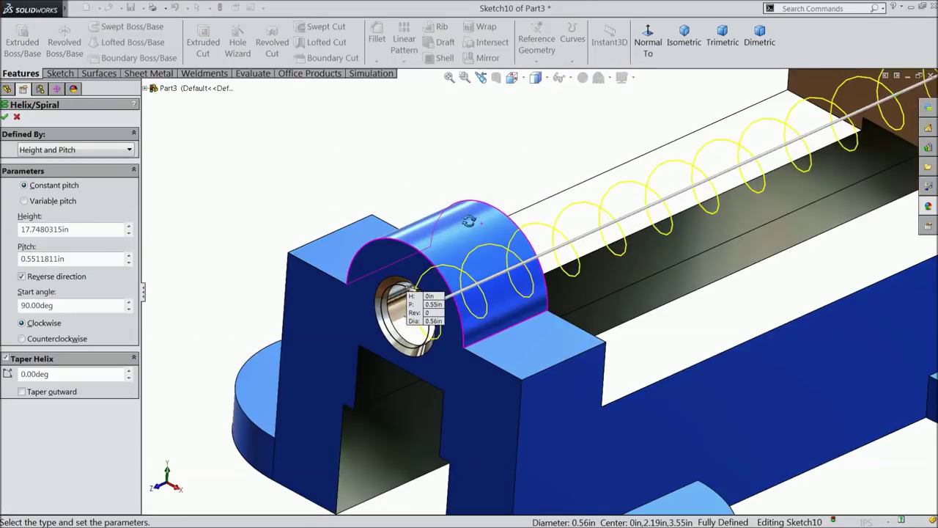
scroll(485, 225, "up", 3)
scroll(477, 288, "down", 5)
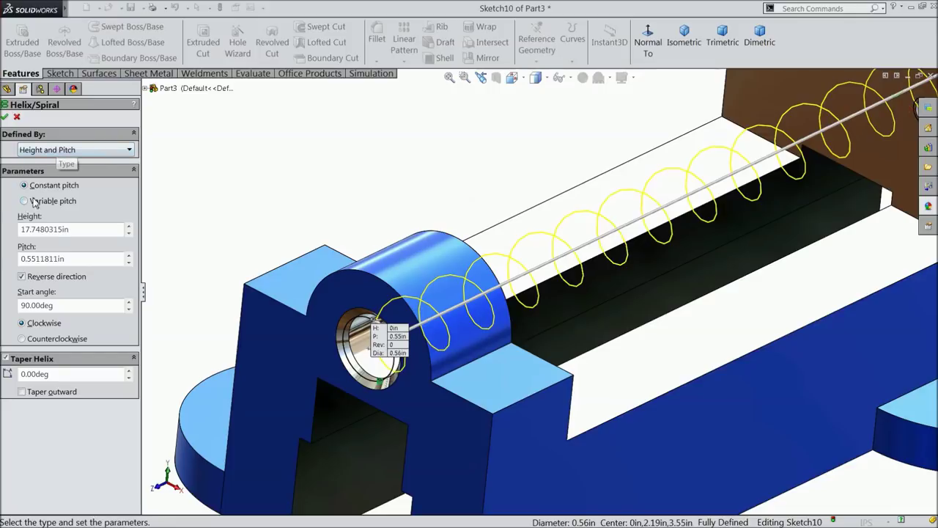
left_click_drag(81, 230, 6, 229)
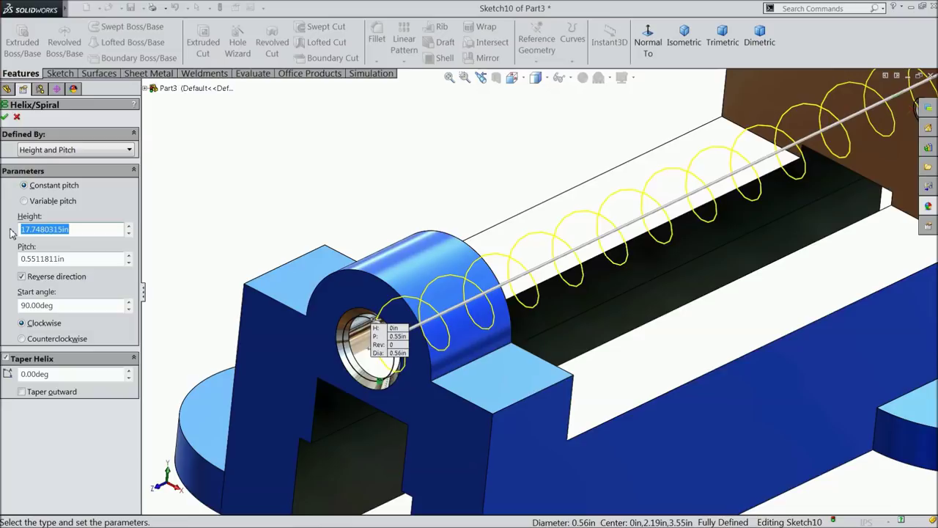
type("4.025")
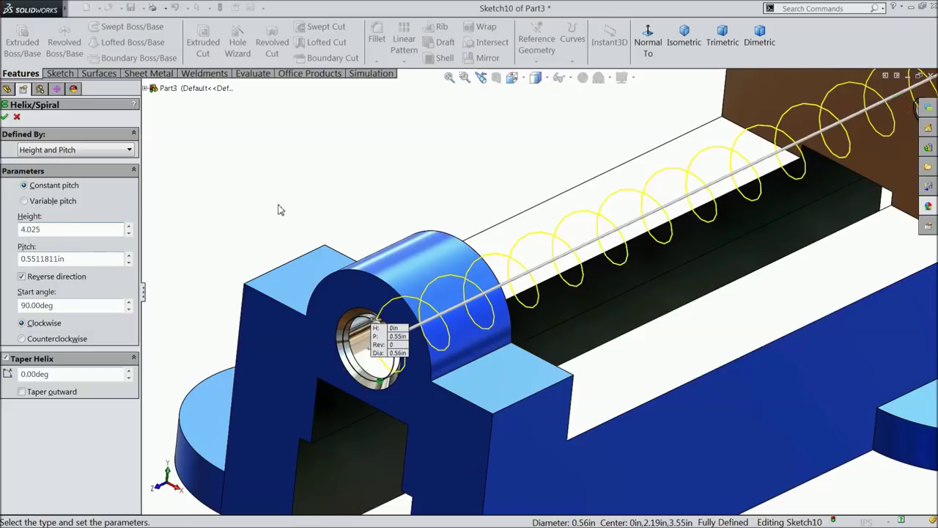
key("Return")
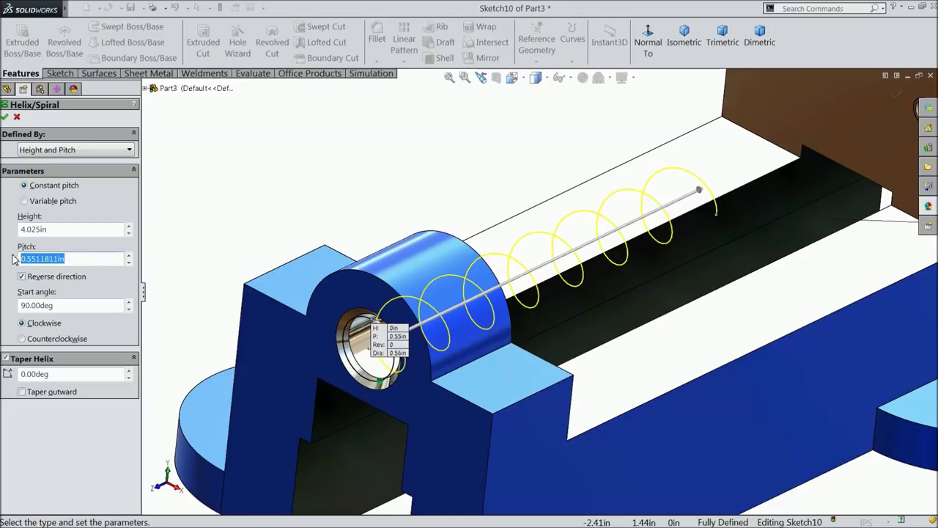
type("0.")
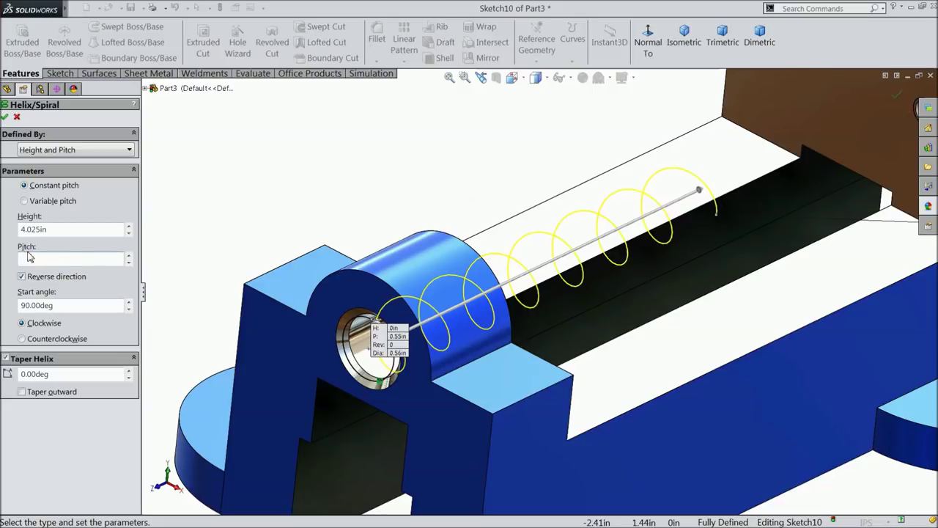
key("Return")
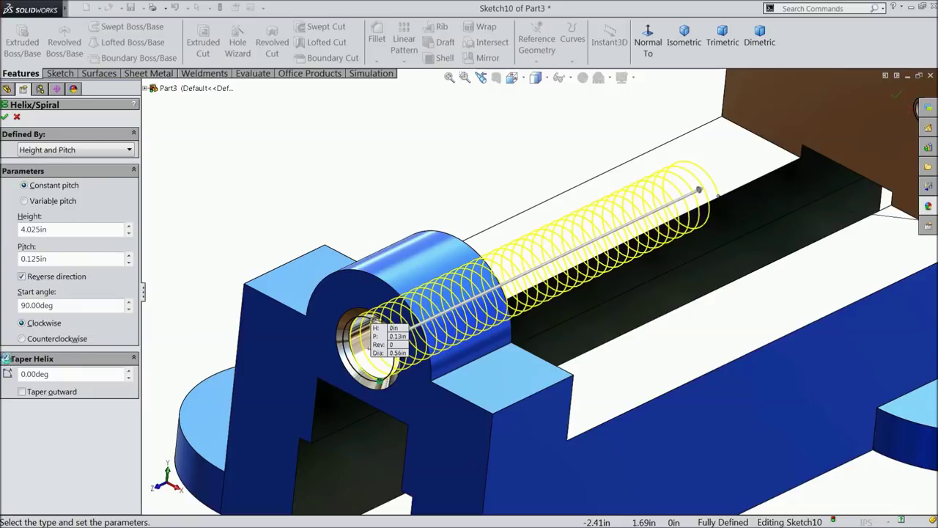
left_click(6, 359)
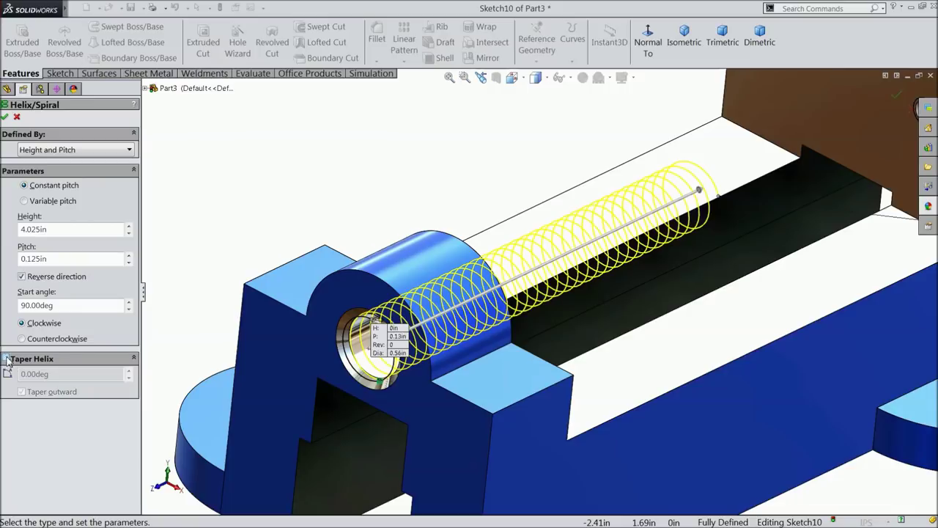
left_click(5, 118)
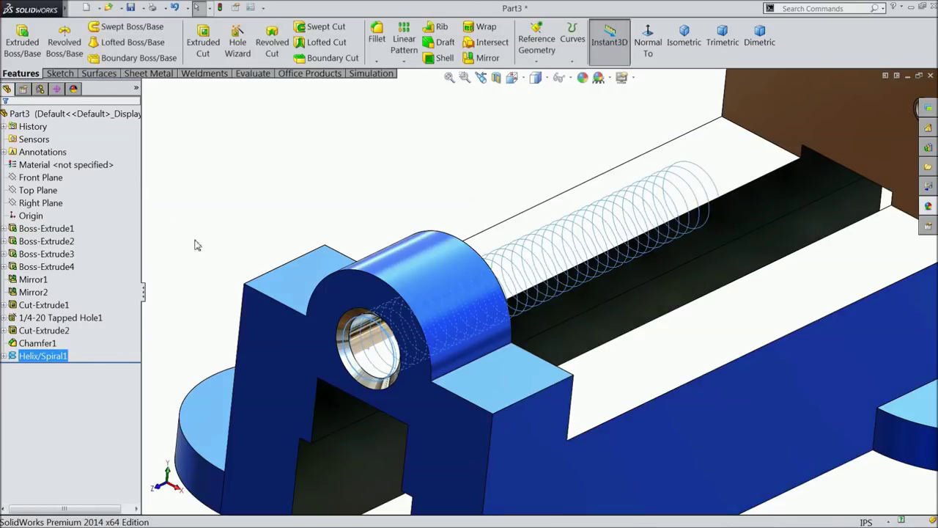
scroll(367, 330, "down", 2)
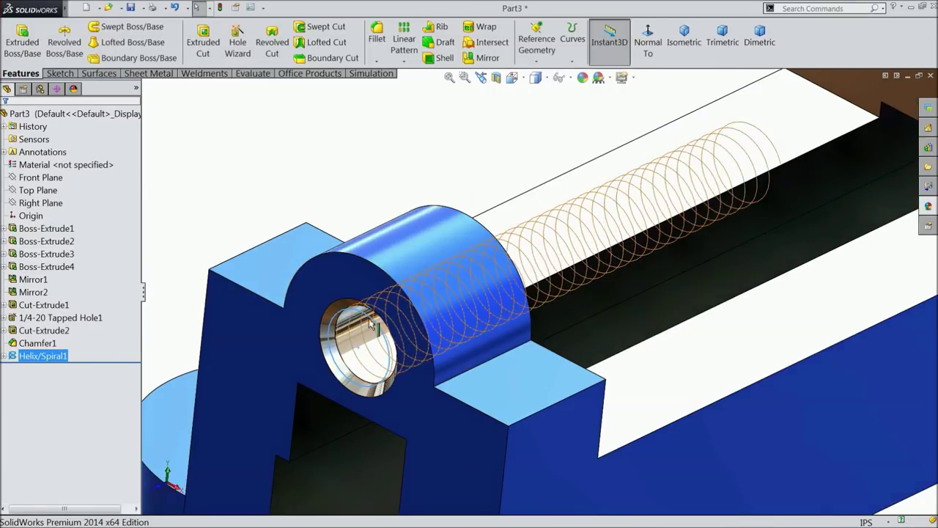
Start a sketch on the Right Plane and view it normal to the screen.
left_click(41, 203)
left_click(45, 191)
left_click(654, 57)
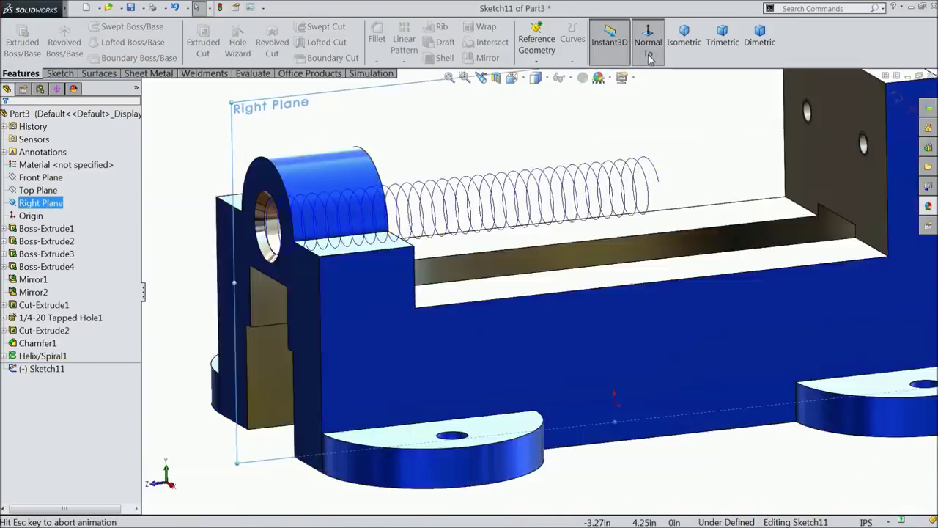
scroll(329, 267, "down", 3)
scroll(370, 234, "down", 2)
scroll(370, 236, "down", 3)
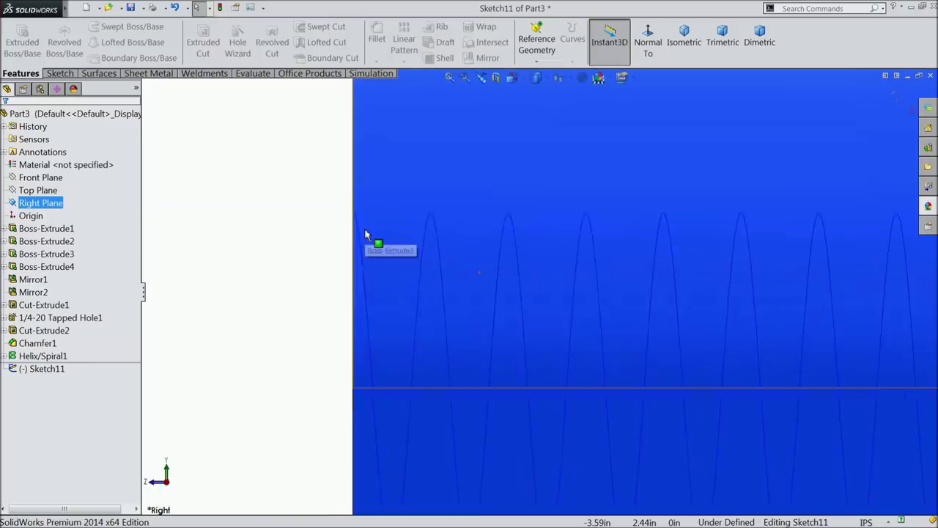
scroll(370, 258, "up", 1)
scroll(473, 261, "down", 2)
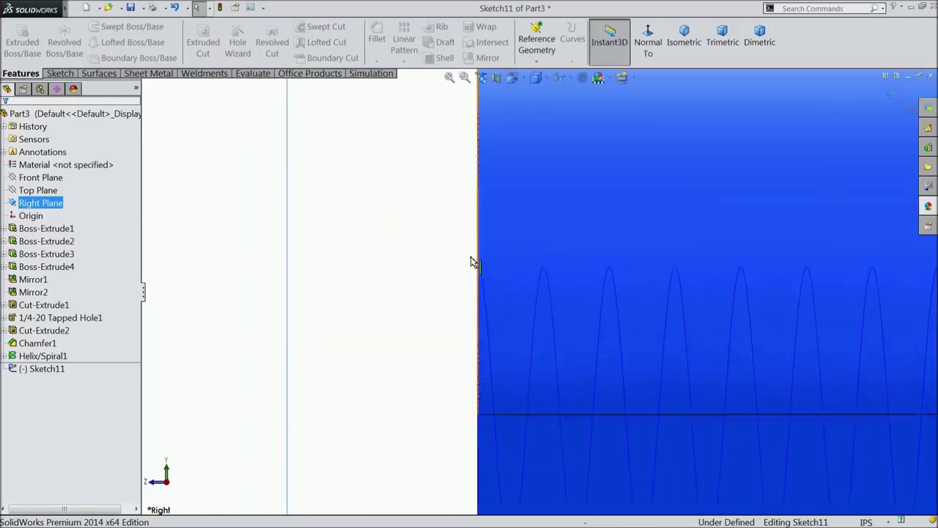
Draw a closed four-line trapezoid profile.
left_click(59, 73)
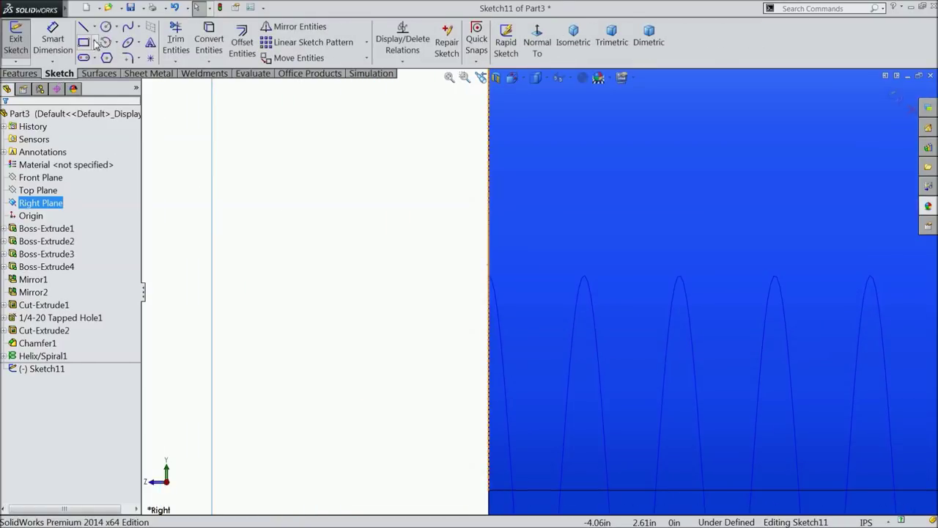
left_click(83, 28)
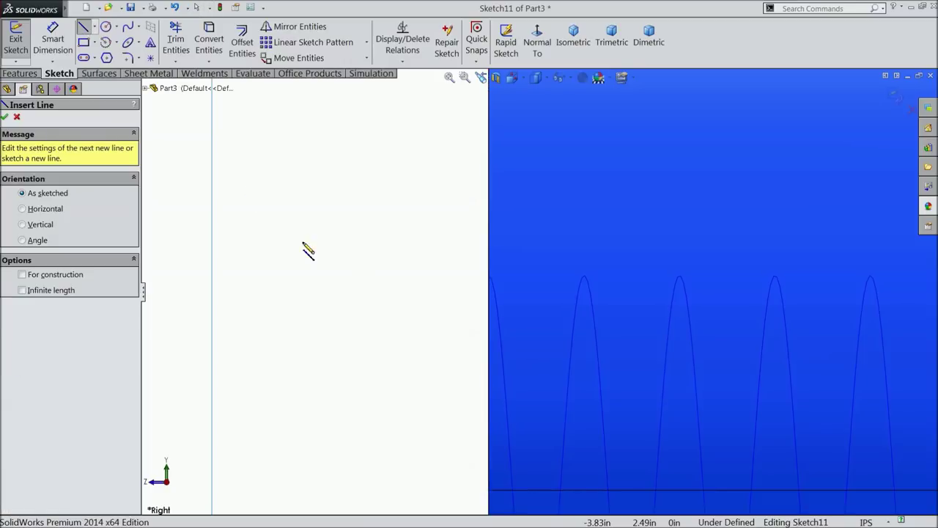
scroll(455, 309, "down", 1)
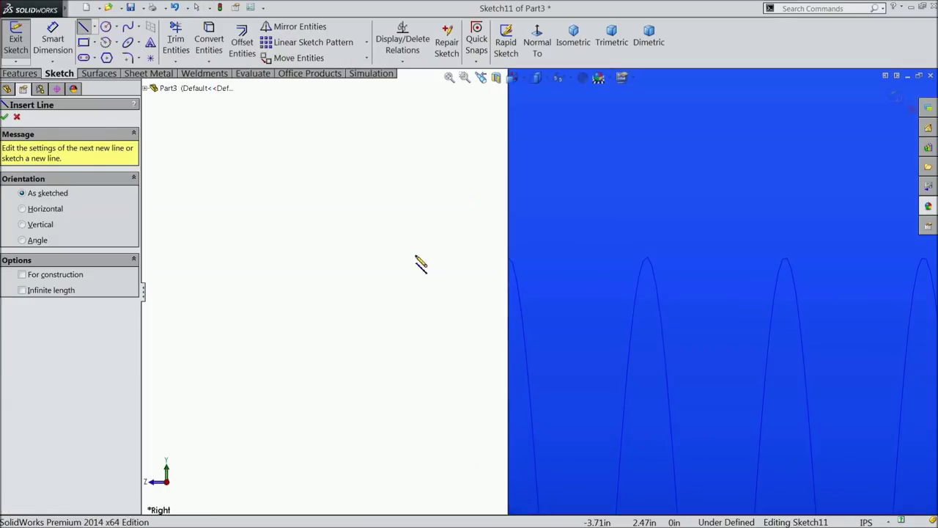
left_click(403, 246)
left_click(469, 246)
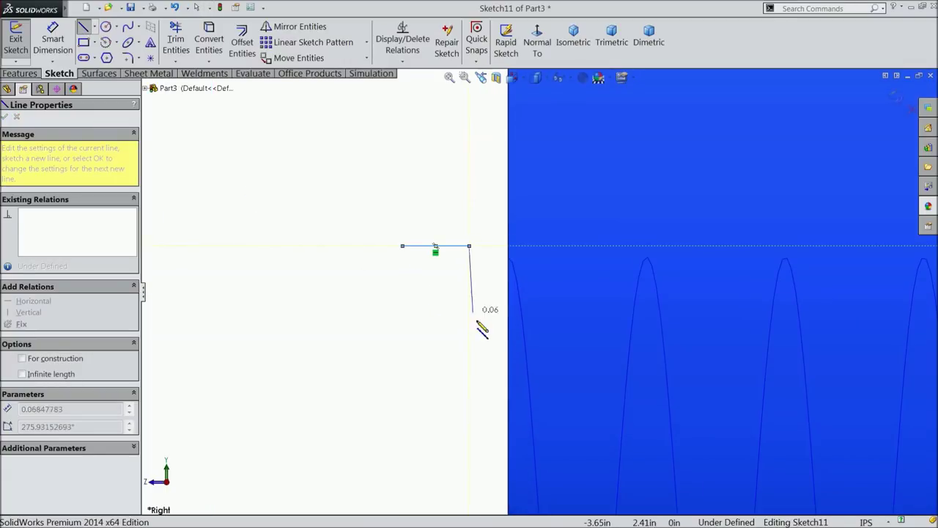
left_click(484, 338)
left_click(357, 338)
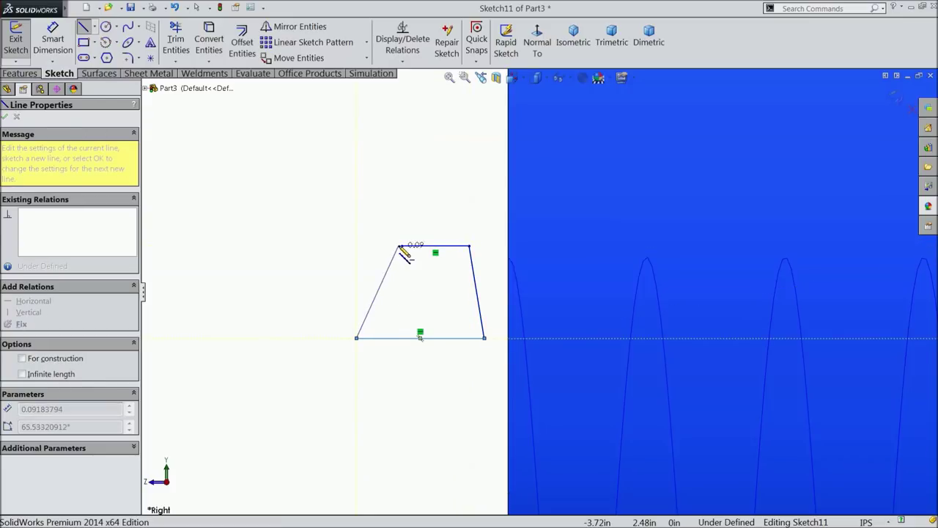
left_click(403, 246)
right_click(378, 209)
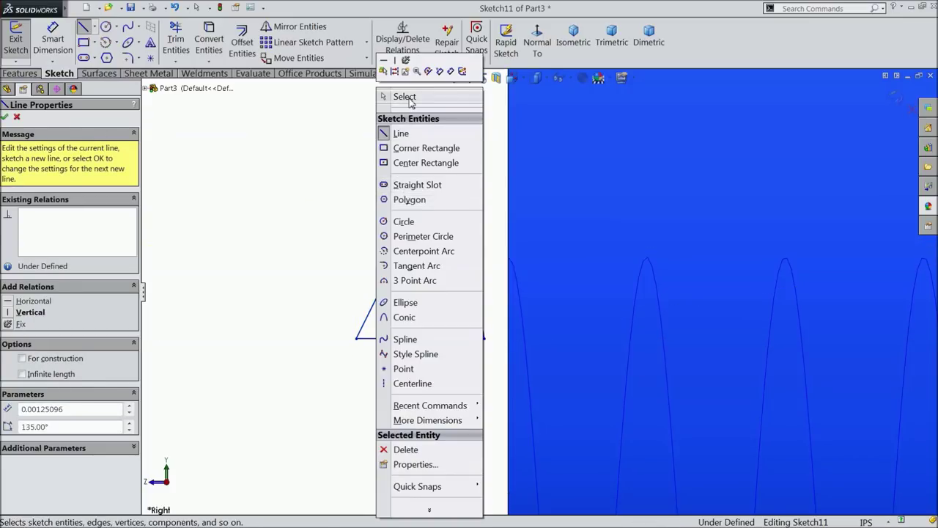
Draw a vertical construction centerline from the top edge's midpoint to the bottom edge.
left_click(408, 97)
left_click(94, 26)
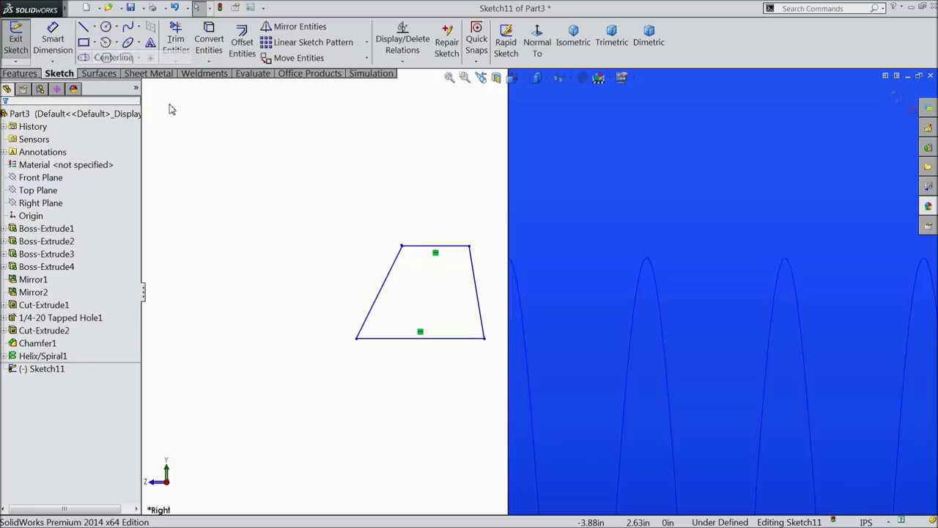
left_click(110, 56)
left_click(435, 246)
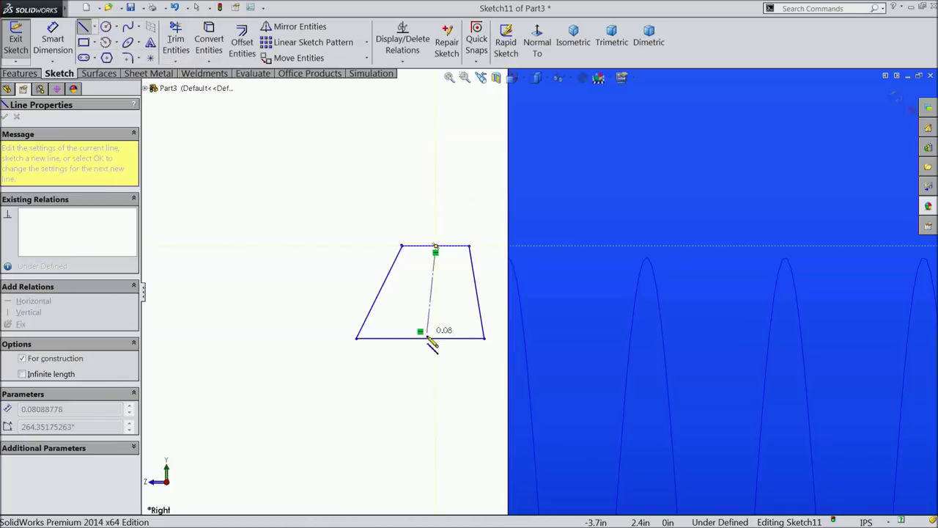
left_click(420, 337)
right_click(287, 213)
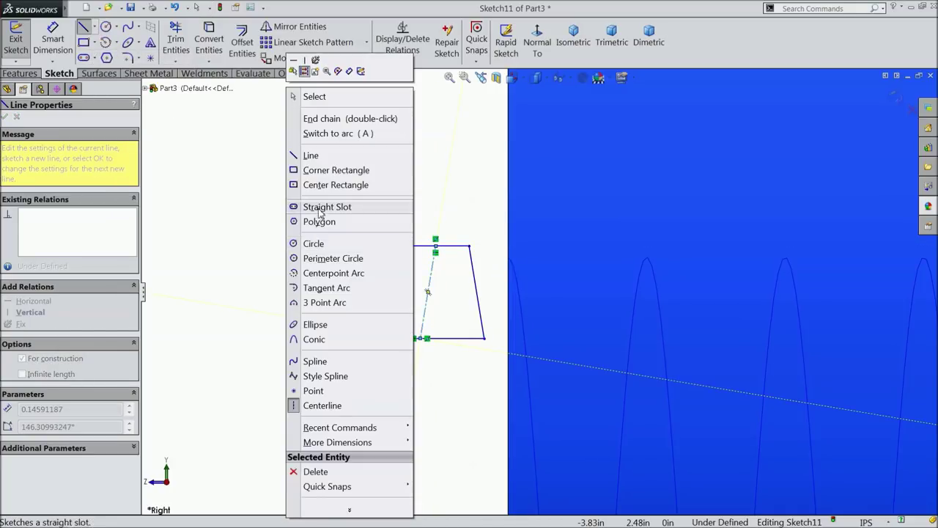
left_click(311, 96)
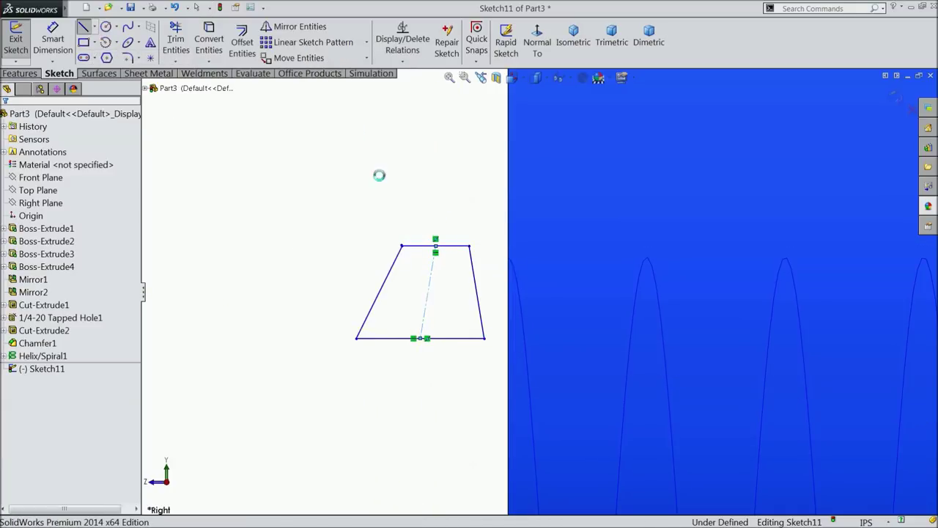
left_click(427, 308)
left_click(464, 266)
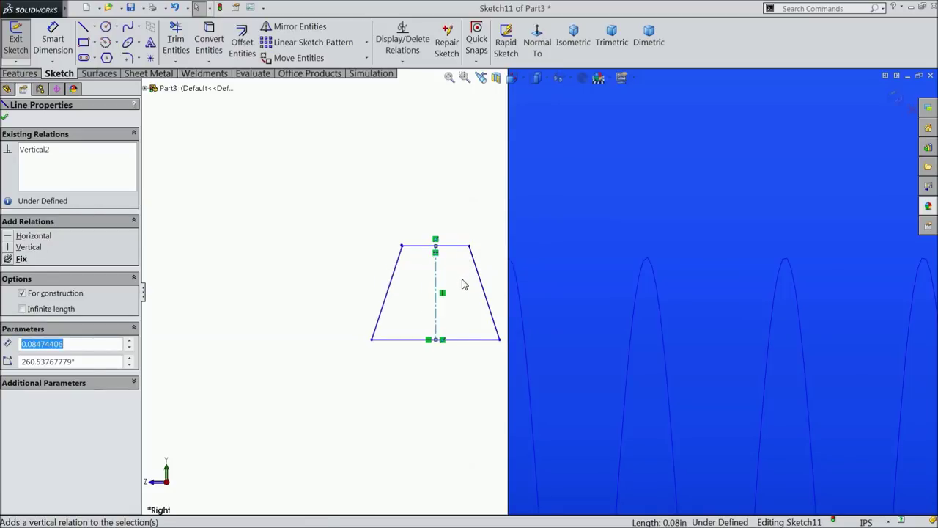
scroll(437, 264, "down", 3)
scroll(396, 235, "down", 3)
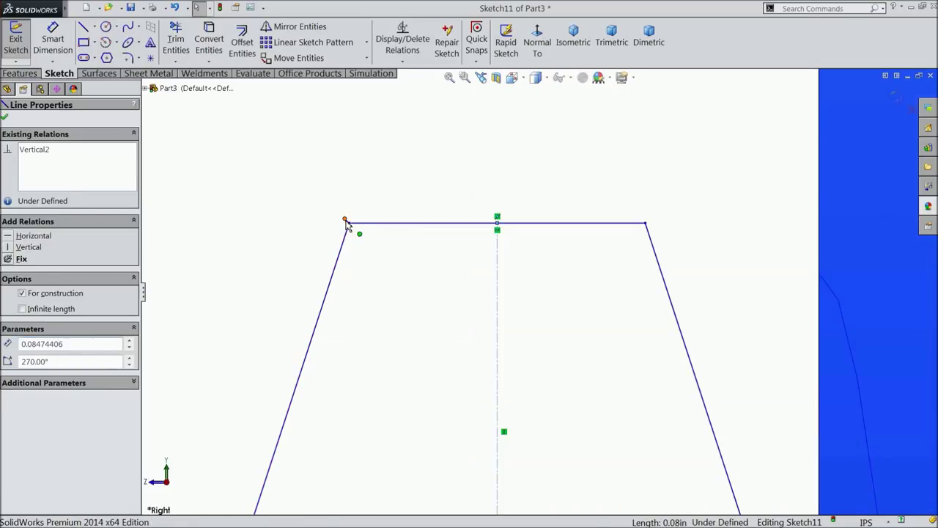
Remove the tiny stray line at the trapezoid's top-left corner.
left_click(346, 223)
key("Delete")
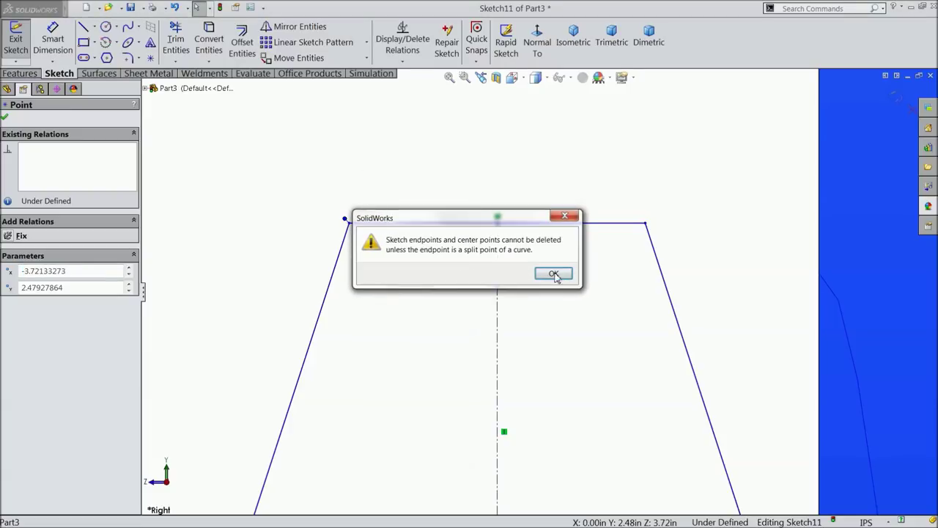
left_click(553, 274)
scroll(360, 233, "down", 3)
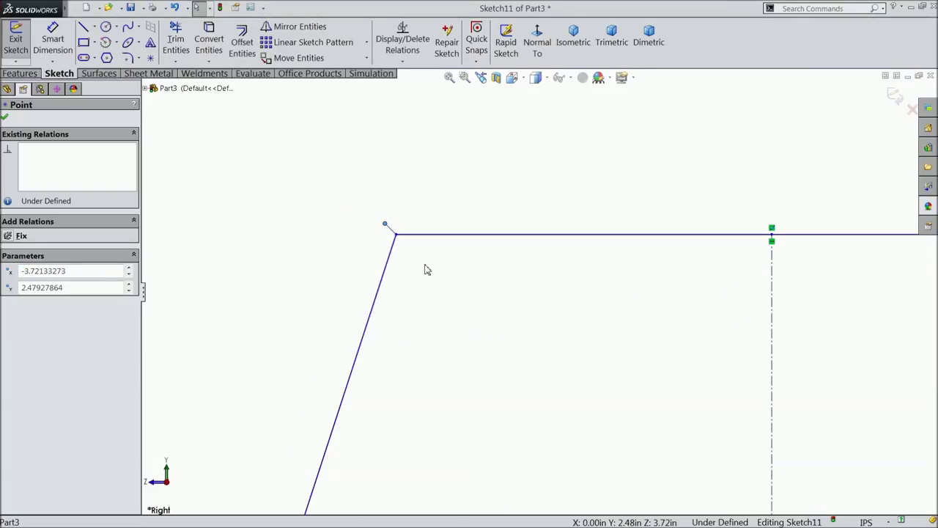
left_click(394, 236)
key("Escape")
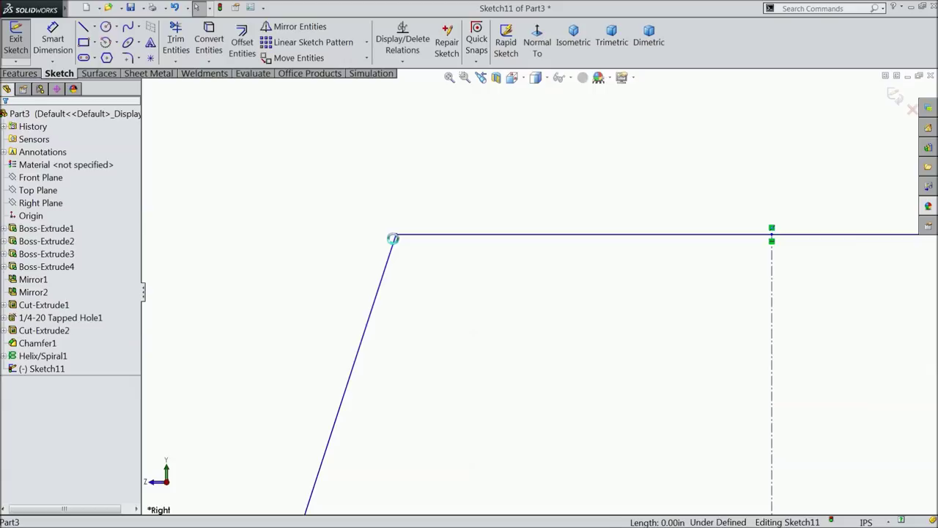
scroll(452, 300, "up", 2)
scroll(522, 345, "up", 2)
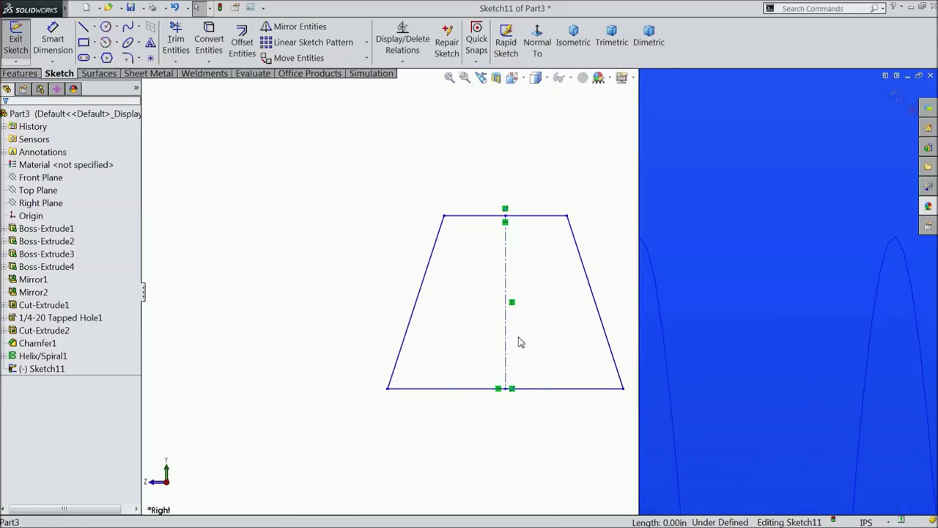
left_click(496, 216)
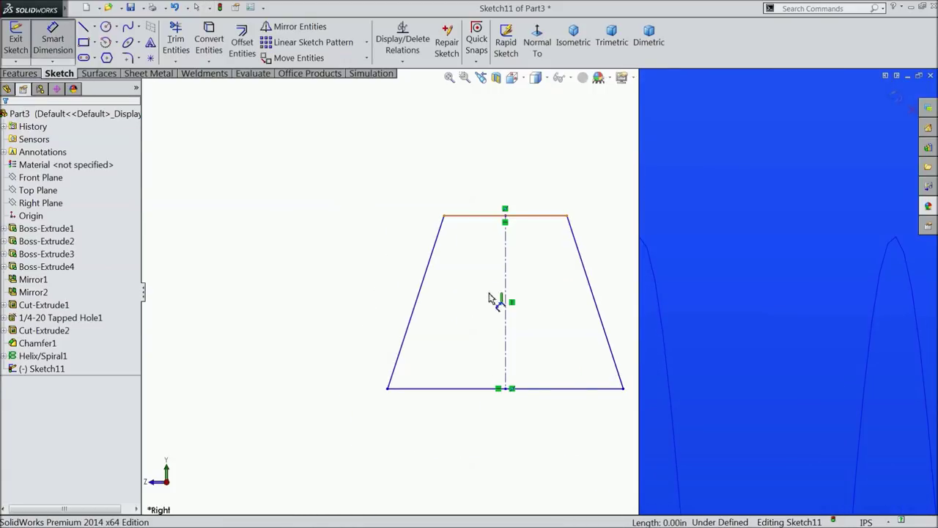
Dimension the trapezoid's height 0.0625 in and bottom width 0.079 in.
left_click(489, 388)
left_click(296, 306)
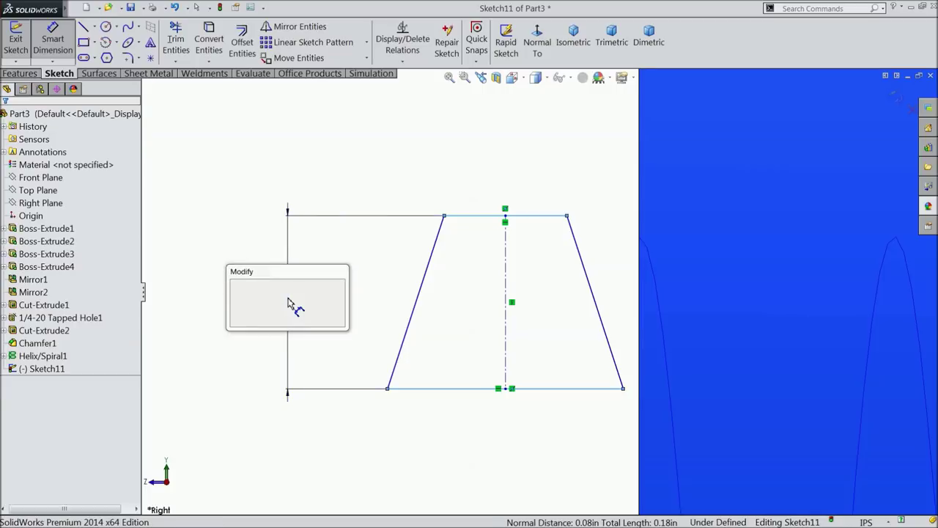
type("0.0625")
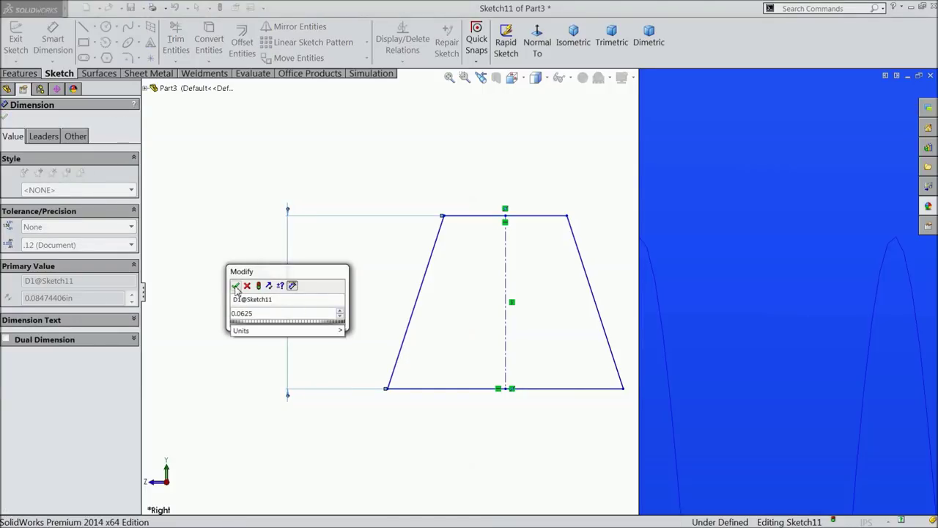
left_click(235, 287)
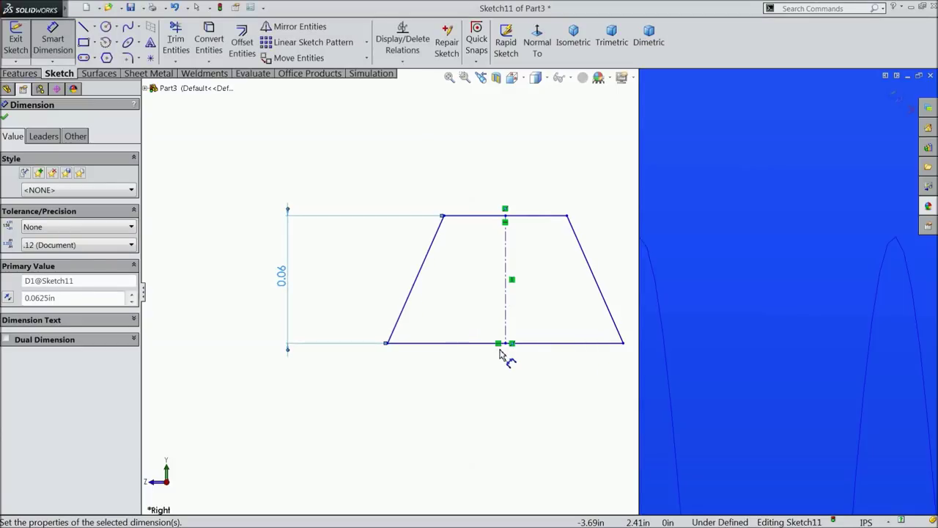
left_click(494, 346)
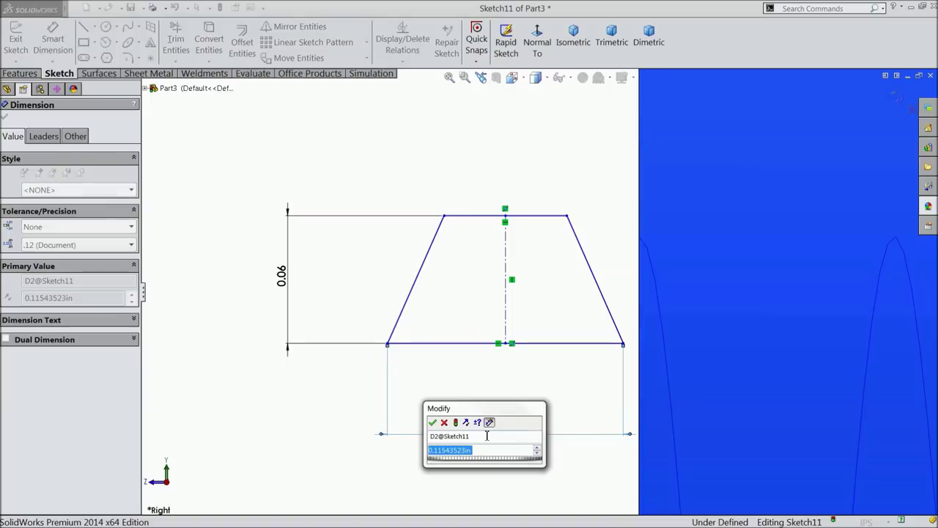
type("0.079")
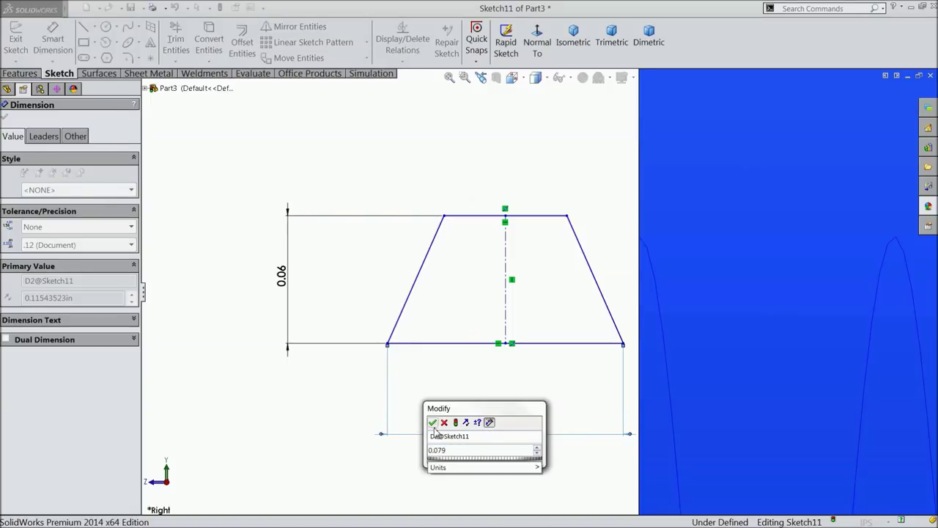
key("Return")
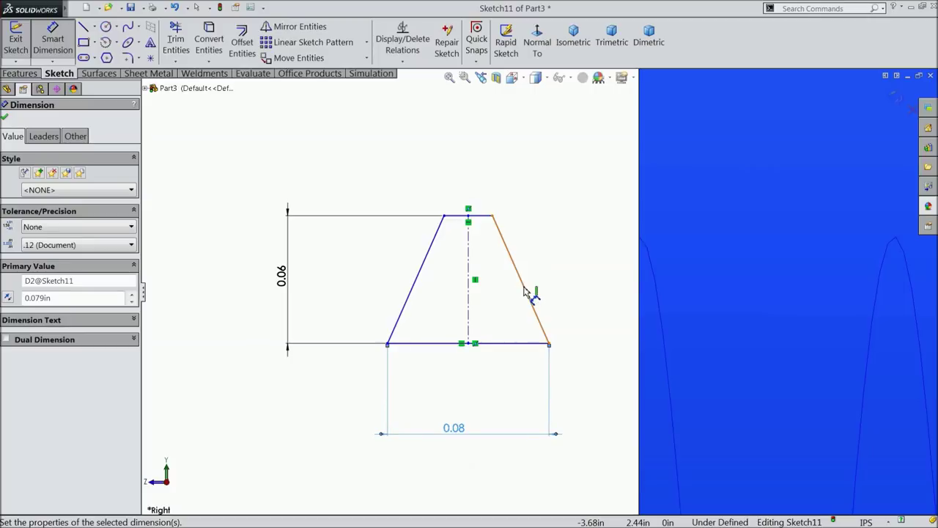
Dimension the 29° included angle between the trapezoid's slanted sides.
left_click(525, 291)
left_click(412, 291)
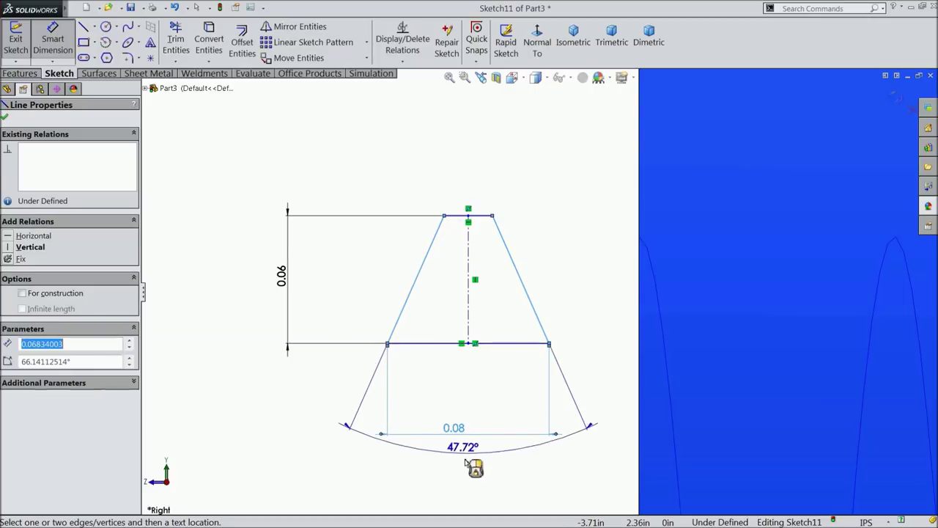
left_click(464, 456)
type("29")
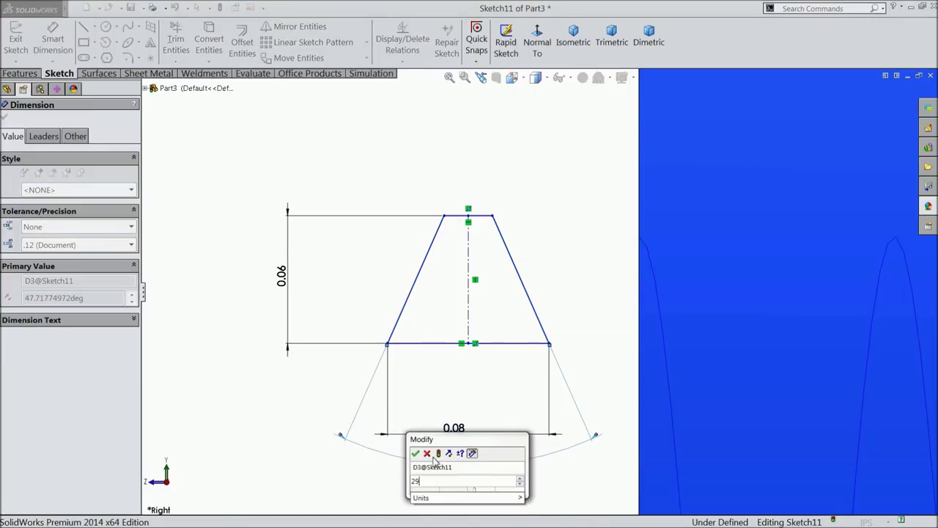
left_click(415, 453)
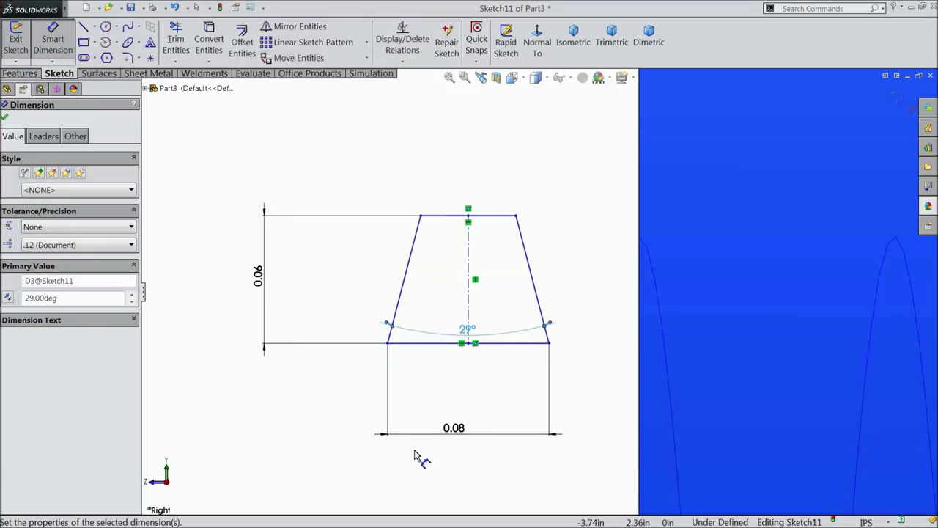
left_click(6, 119)
scroll(476, 230, "up", 2)
scroll(498, 250, "up", 2)
scroll(520, 278, "up", 2)
scroll(704, 322, "down", 1)
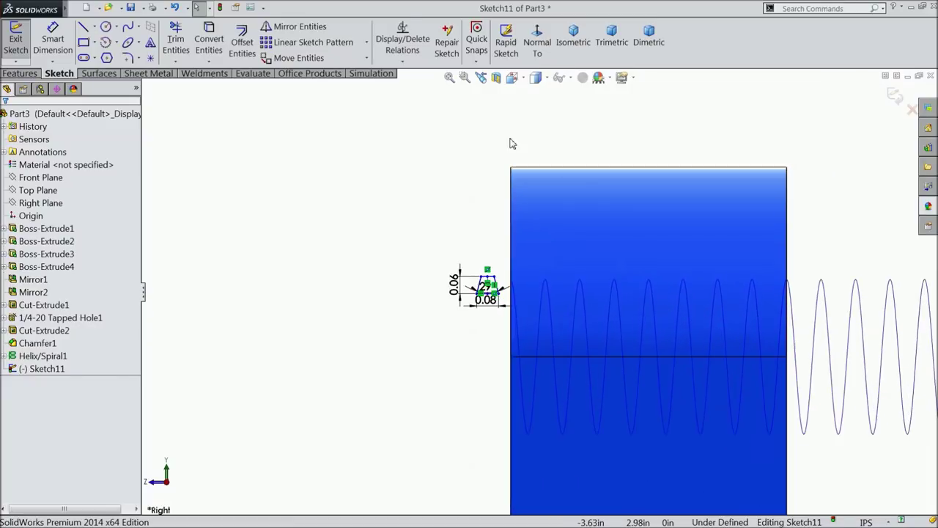
Switch the model display to Hidden Lines Visible.
left_click(548, 79)
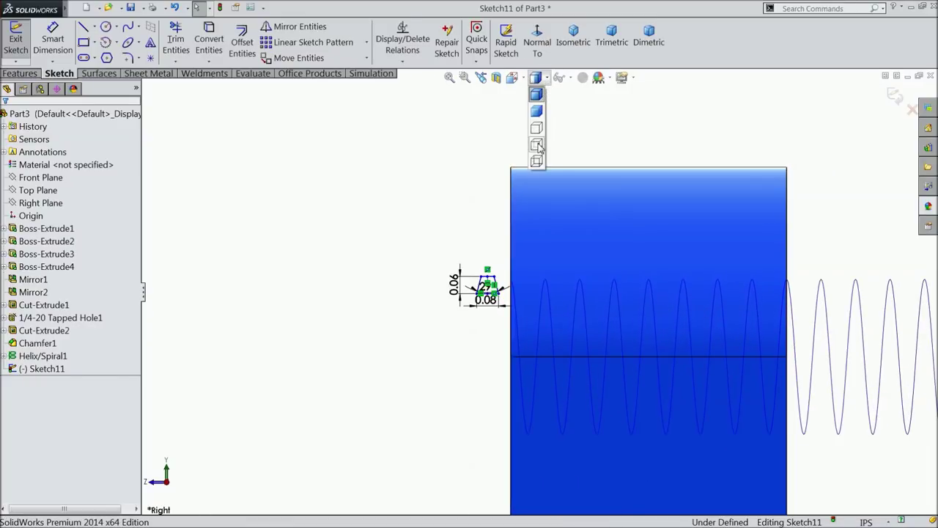
left_click(538, 145)
scroll(646, 309, "down", 3)
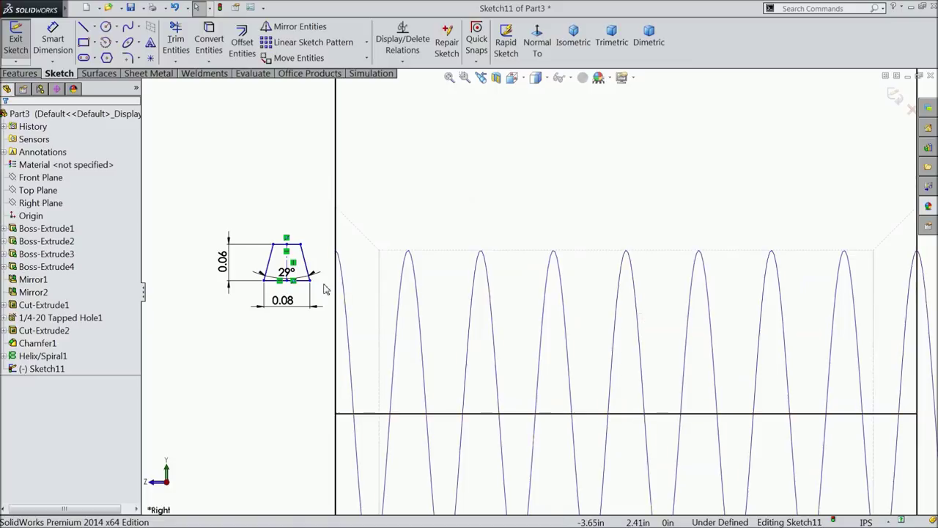
scroll(342, 278, "down", 1)
scroll(349, 273, "down", 1)
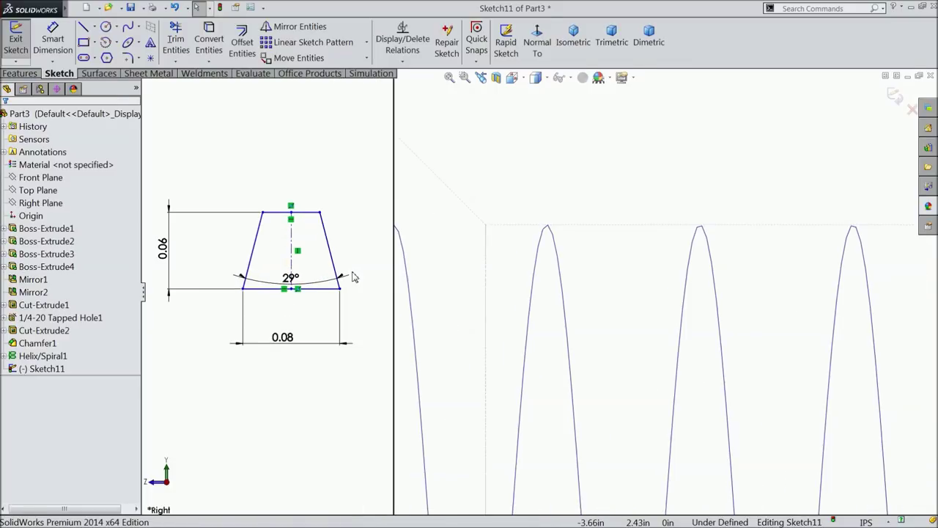
scroll(353, 276, "down", 1)
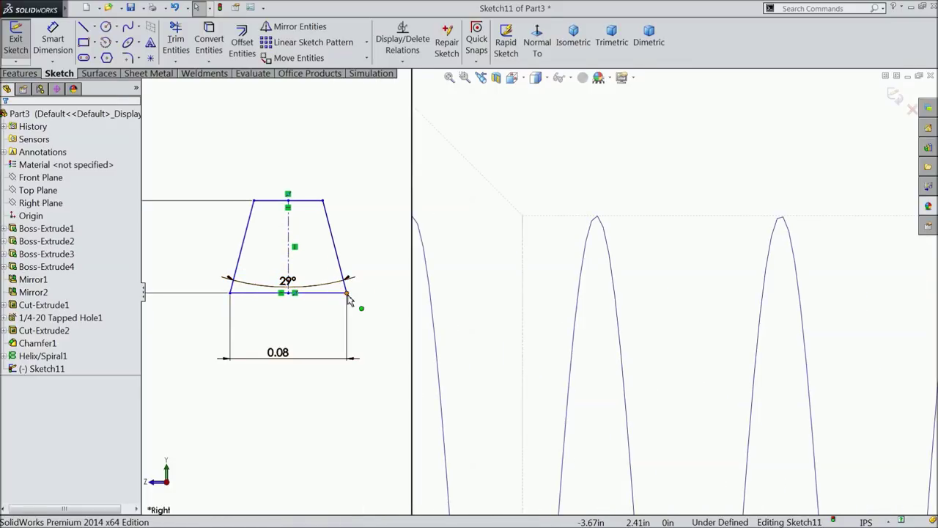
Pierce the trapezoid's bottom corner onto the helix and exit the sketch.
left_click(349, 299)
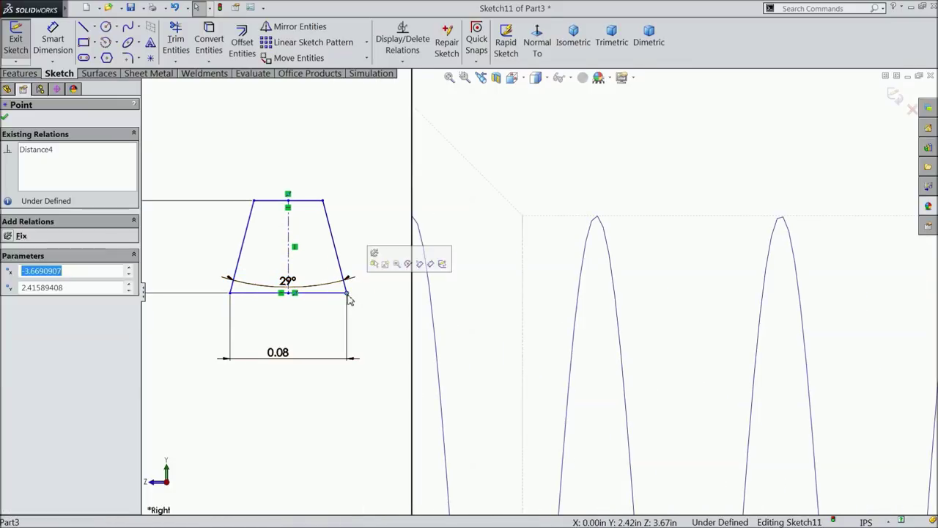
left_click(422, 242, "ctrl")
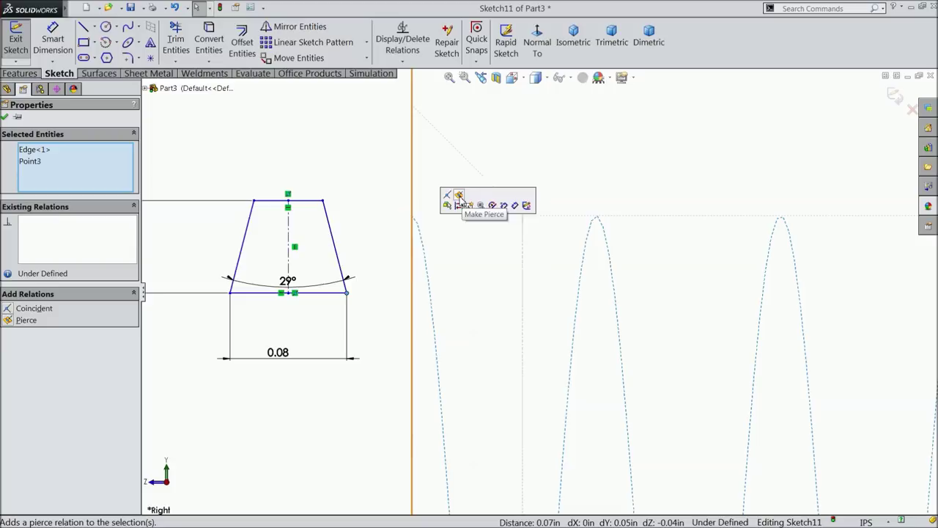
left_click(459, 197)
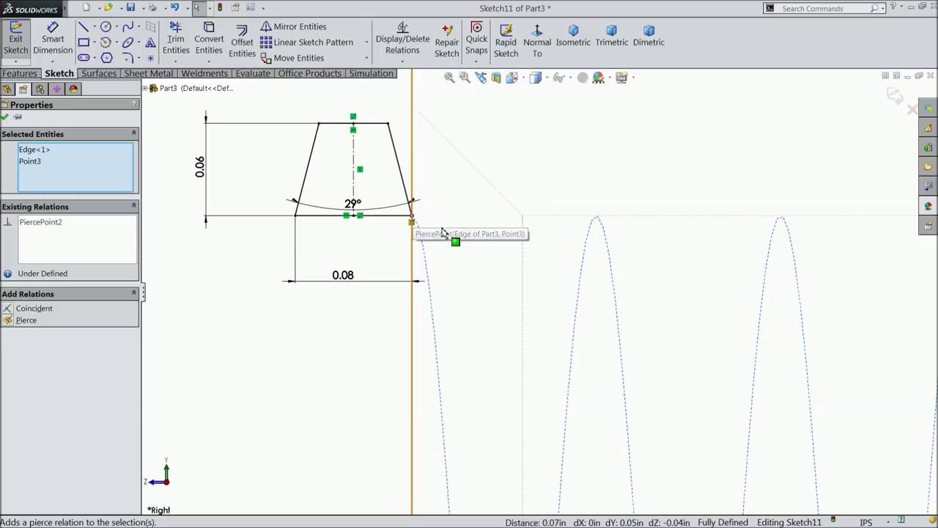
scroll(451, 286, "up", 3)
scroll(454, 290, "up", 3)
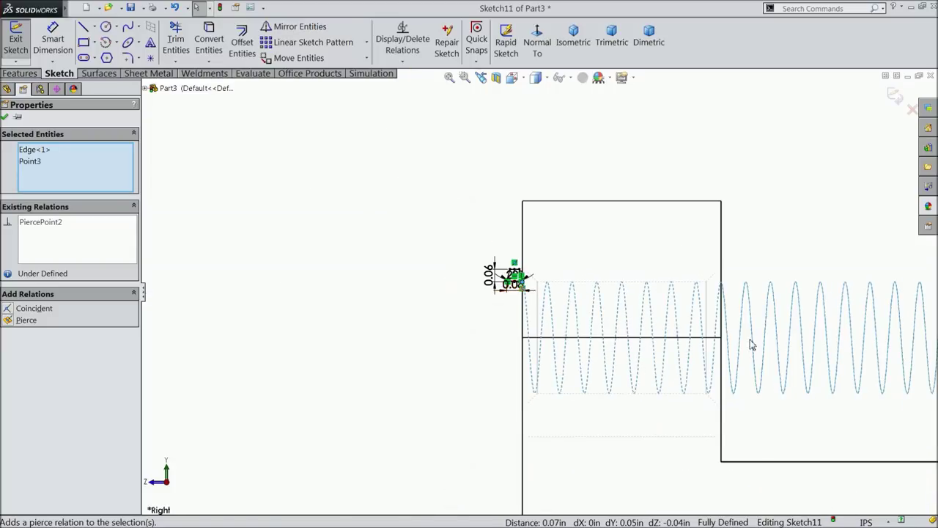
scroll(750, 342, "down", 1)
left_click(894, 95)
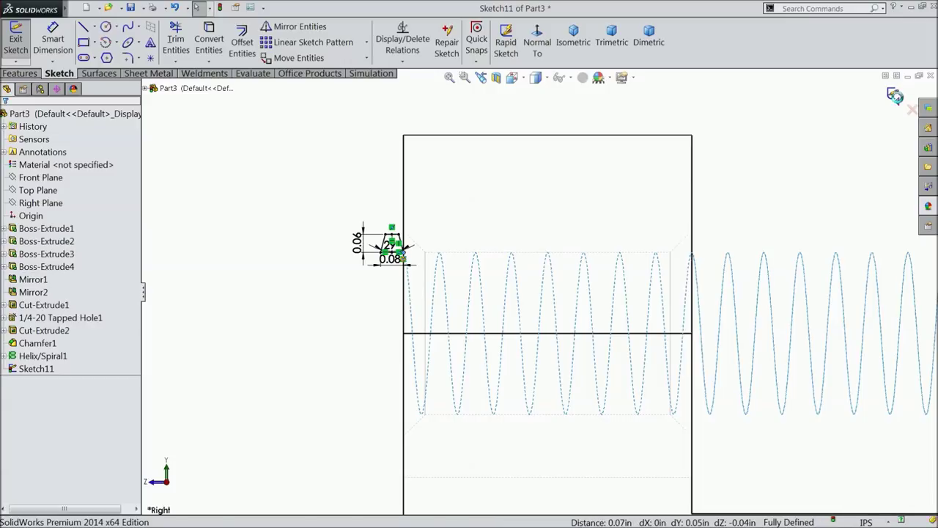
left_click(21, 73)
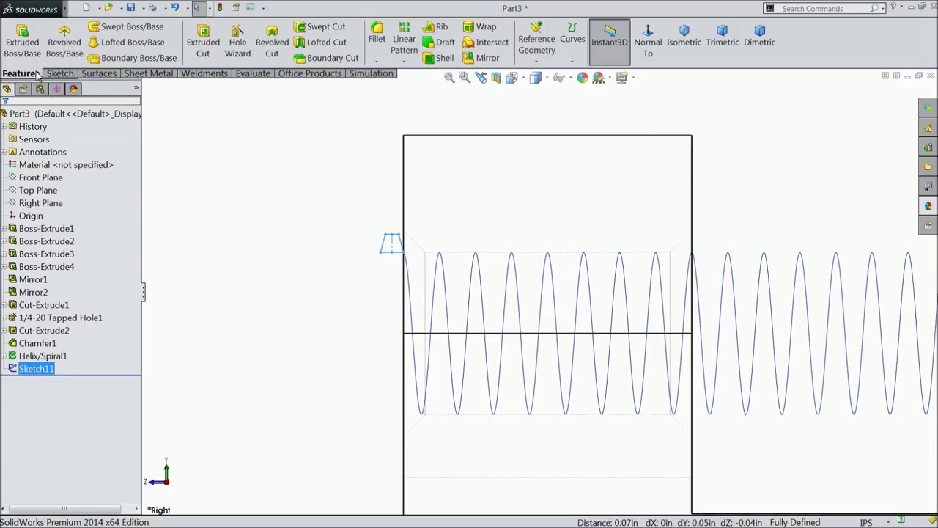
Start a swept cut with Sketch11 as profile and restore shaded display.
left_click(322, 26)
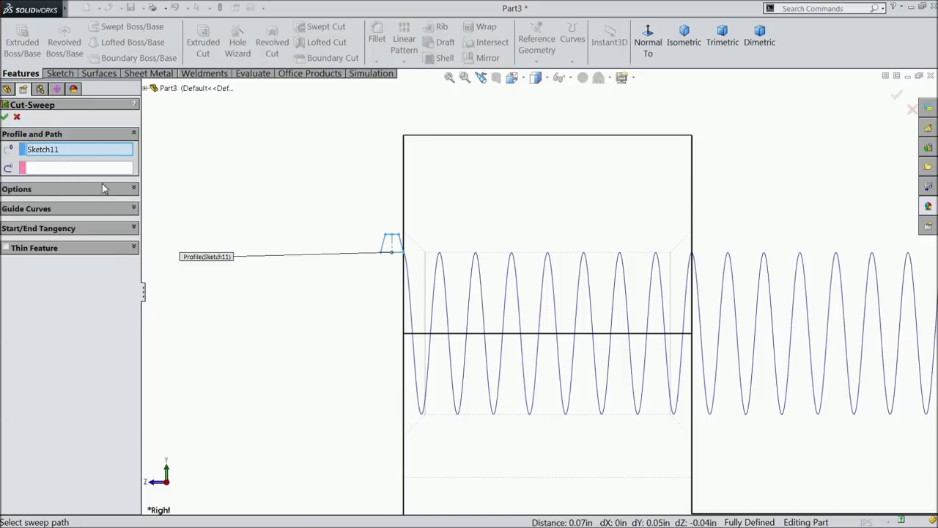
left_click(548, 80)
left_click(538, 111)
mouse_move(260, 211)
middle_mouse_down()
mouse_move(281, 226)
mouse_move(289, 273)
middle_mouse_up()
scroll(531, 255, "down", 3)
scroll(350, 248, "down", 3)
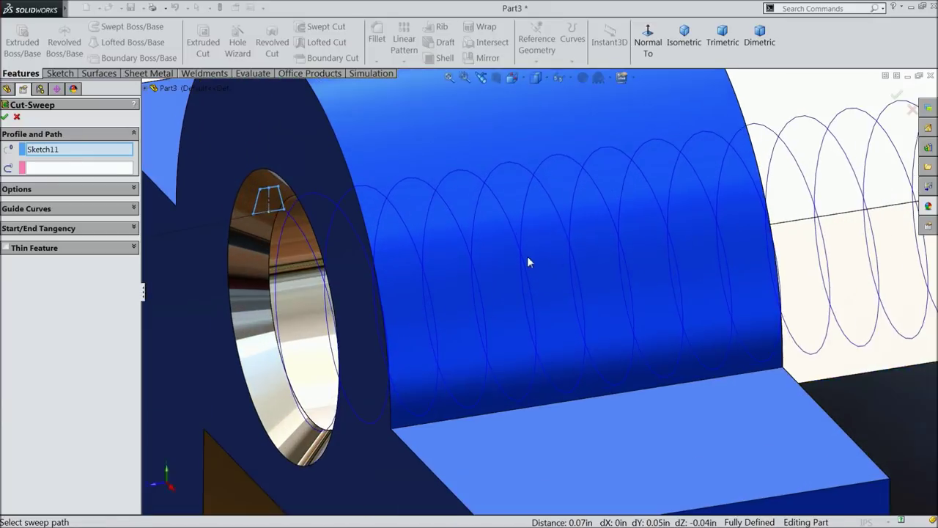
Use Helix/Spiral1 as the sweep path to cut the threads into the bore.
left_click(36, 168)
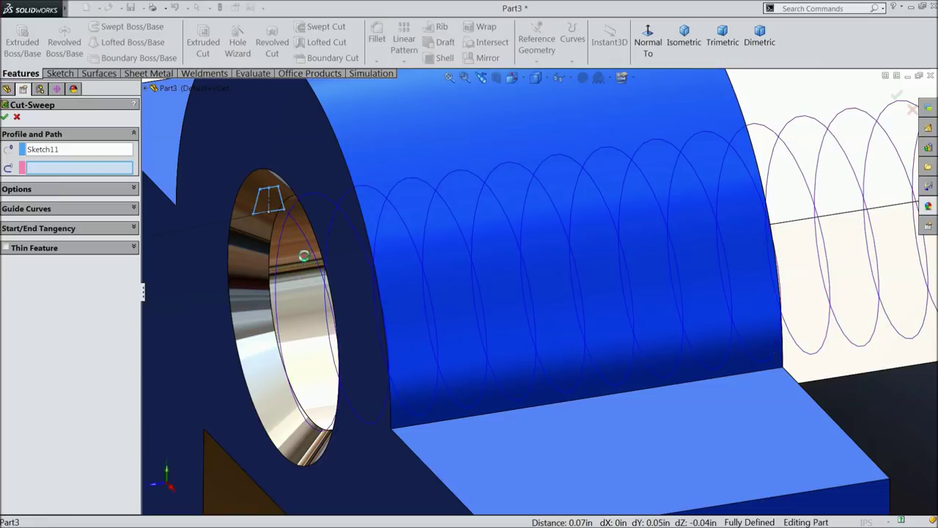
left_click(421, 328)
scroll(421, 329, "up", 2)
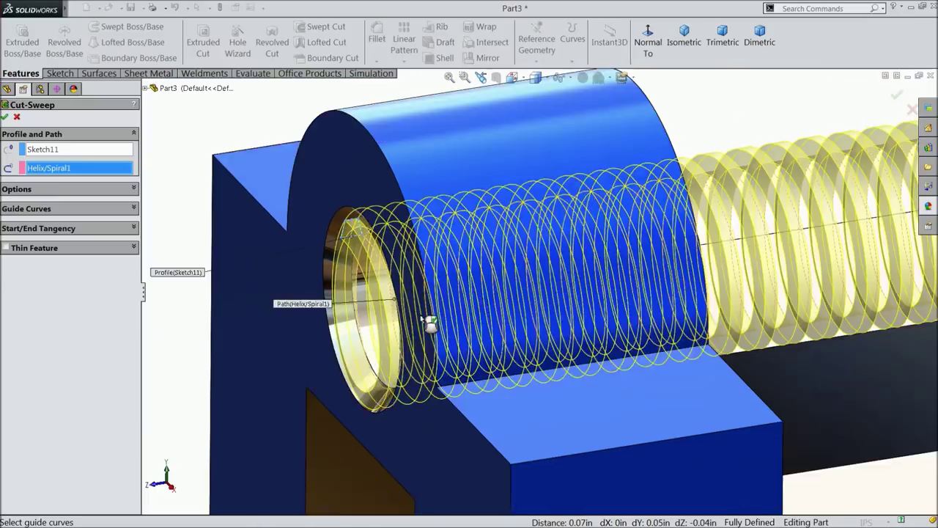
scroll(425, 326, "up", 3)
scroll(425, 327, "up", 2)
scroll(633, 334, "down", 1)
scroll(513, 315, "down", 1)
scroll(366, 300, "down", 1)
scroll(252, 293, "down", 1)
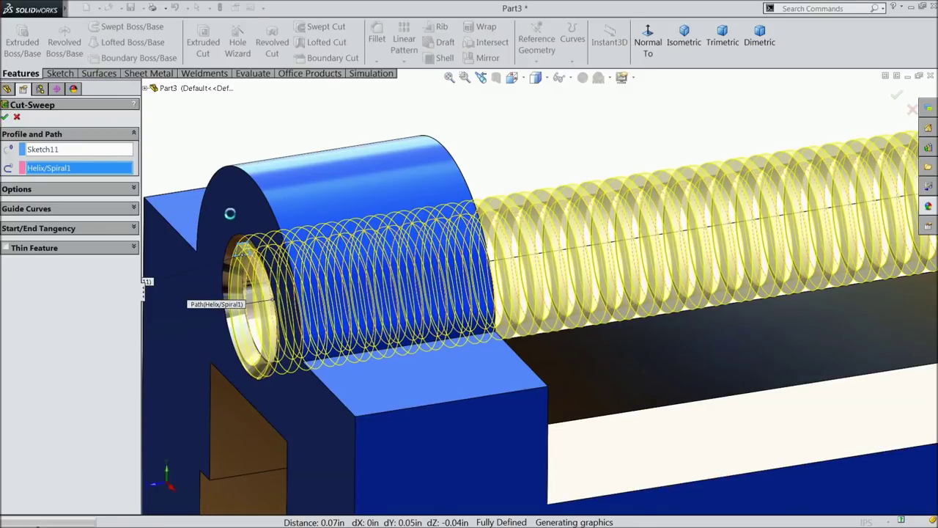
scroll(242, 223, "up", 1)
scroll(299, 201, "up", 1)
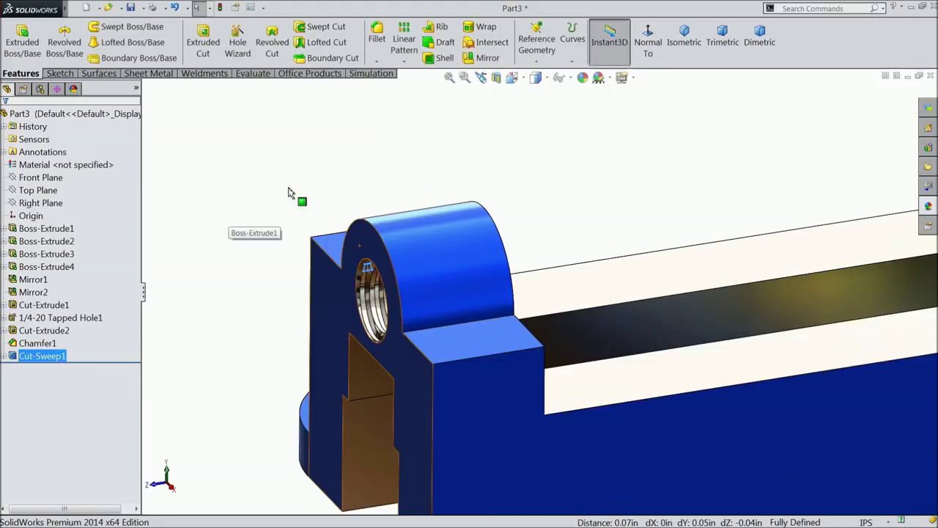
Orbit and zoom around the vise base to inspect the threaded hole, then start a Fillet.
scroll(323, 196, "up", 1)
mouse_move(322, 197)
middle_mouse_down()
mouse_move(366, 179)
mouse_move(440, 262)
mouse_move(435, 252)
mouse_move(378, 272)
mouse_move(315, 293)
mouse_move(300, 310)
mouse_move(364, 285)
mouse_move(331, 308)
mouse_move(335, 294)
middle_mouse_up()
scroll(440, 262, "down", 2)
scroll(365, 284, "up", 2)
scroll(335, 294, "up", 2)
scroll(321, 285, "up", 3)
scroll(682, 315, "down", 3)
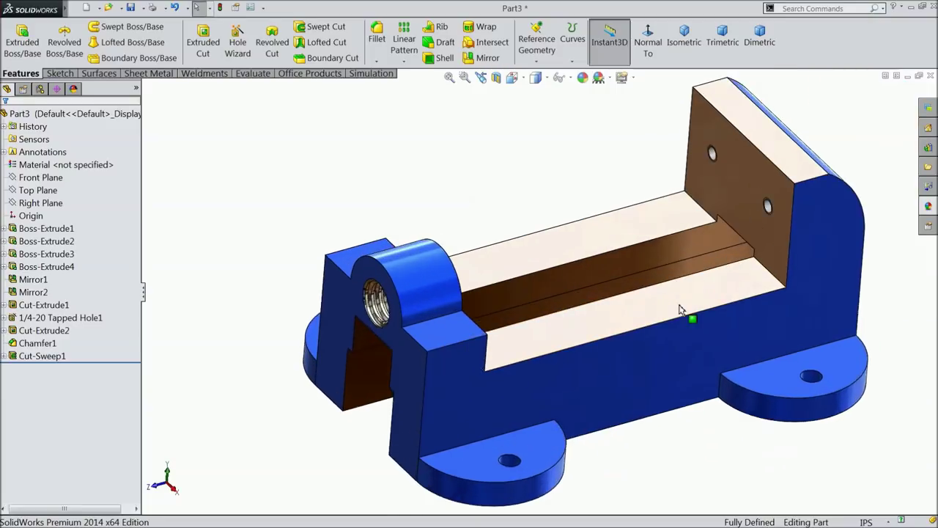
scroll(664, 331, "down", 2)
scroll(540, 324, "down", 2)
middle_click_drag(540, 325, 520, 293)
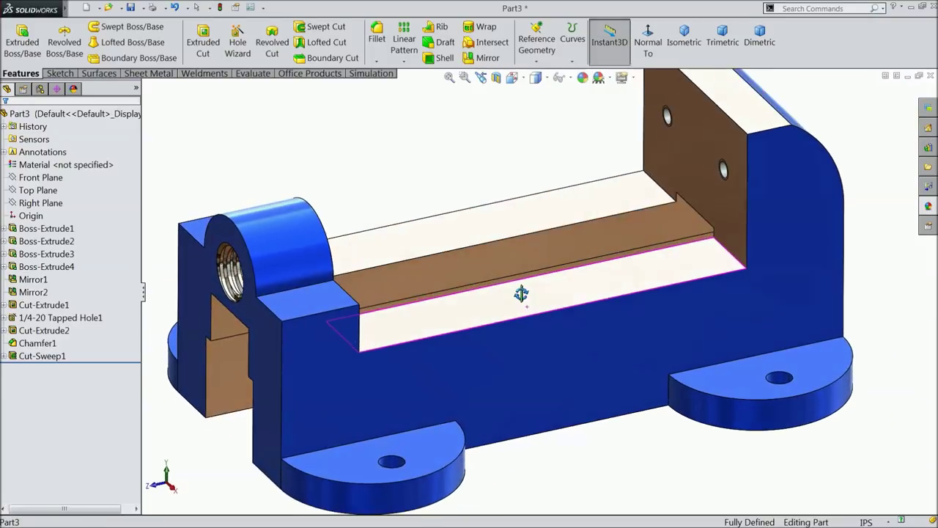
left_click(379, 46)
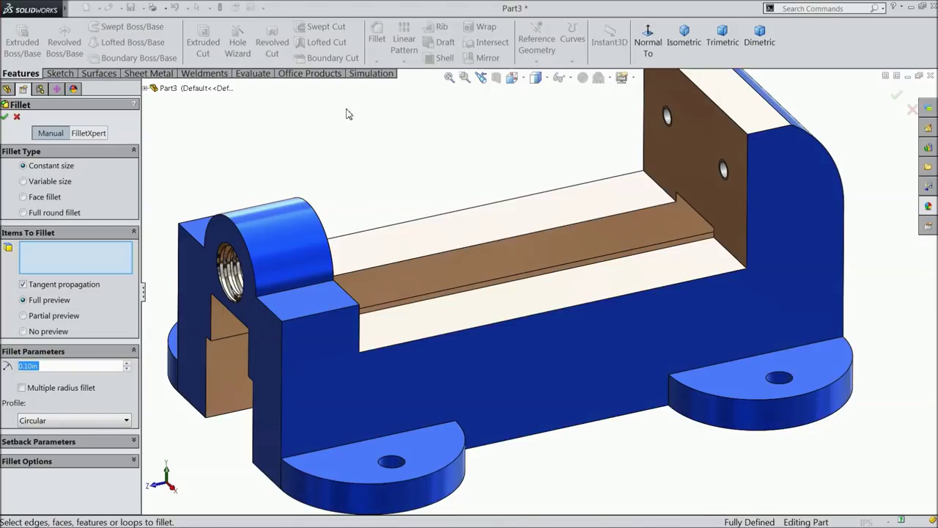
Set the fillet radius to 0.25 in and select the first five lug and boss junction edges.
type("0.2")
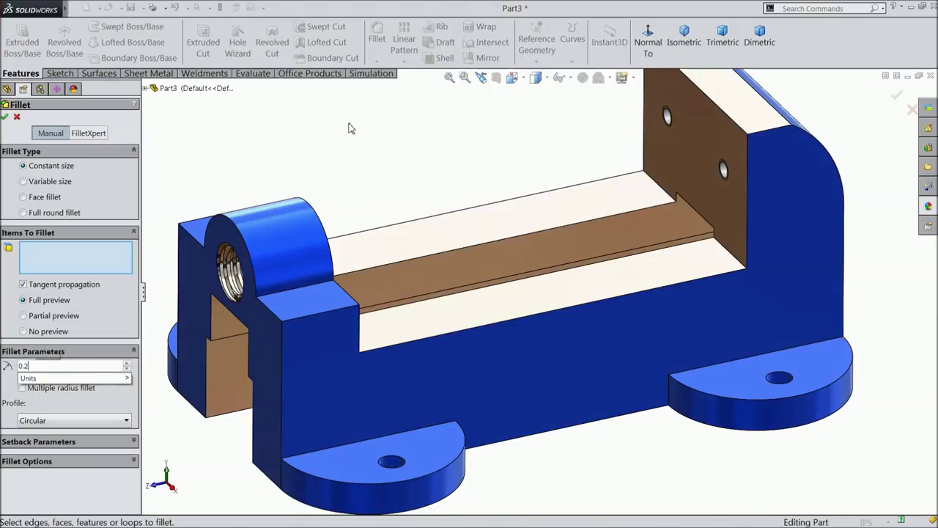
left_click(307, 287)
mouse_move(307, 287)
middle_mouse_down()
mouse_move(337, 273)
mouse_move(381, 318)
mouse_move(187, 225)
mouse_move(291, 332)
middle_mouse_up()
left_click(217, 242)
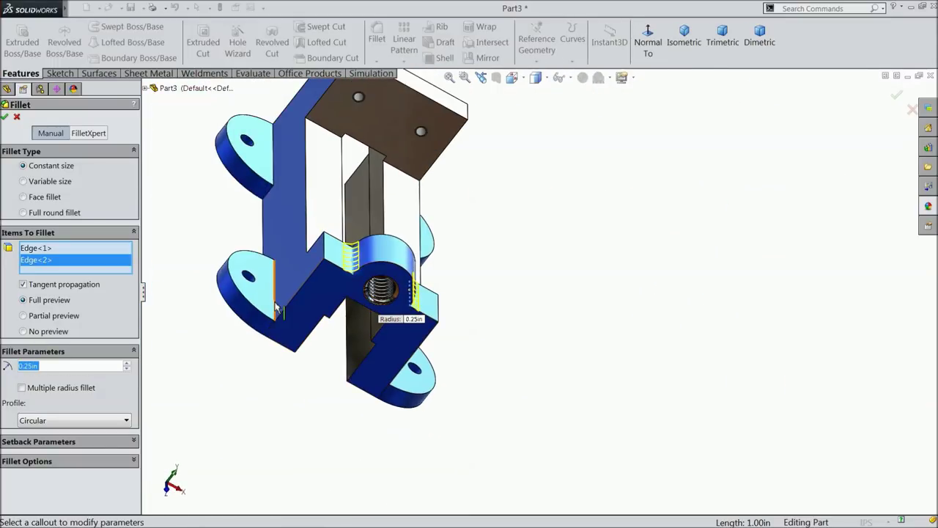
left_click(276, 307)
left_click(271, 188)
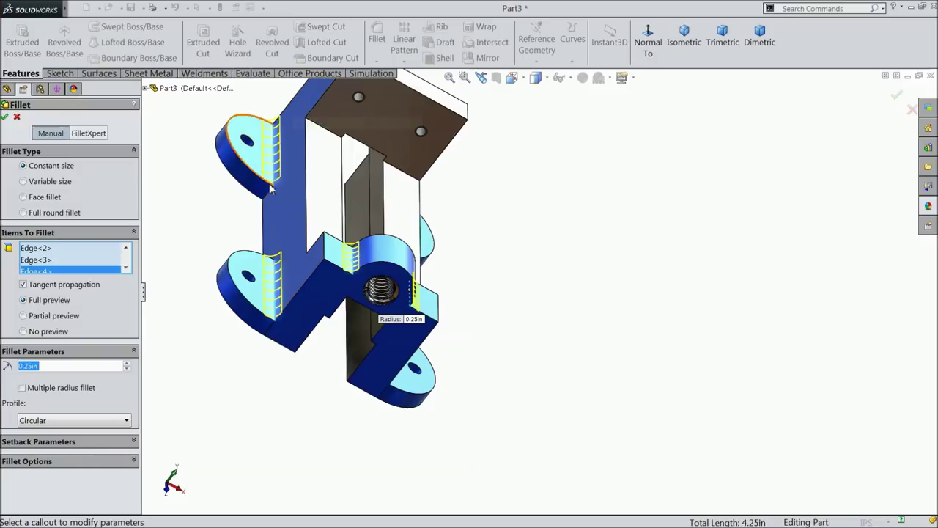
left_click(271, 196)
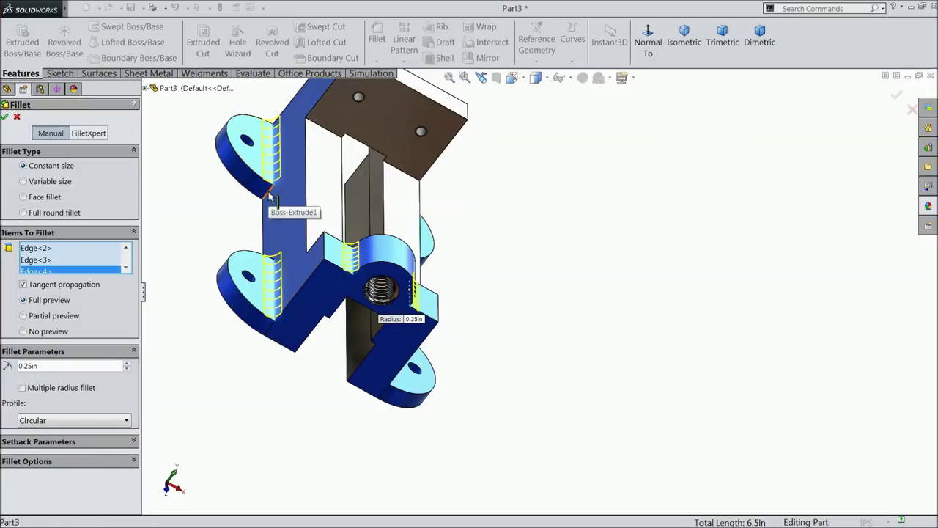
Add the remaining five lug edges on the other side and apply Fillet1.
middle_click_drag(249, 241, 297, 348)
left_click(288, 293)
mouse_move(287, 294)
middle_mouse_down()
mouse_move(195, 191)
mouse_move(214, 261)
middle_mouse_up()
left_click(526, 191)
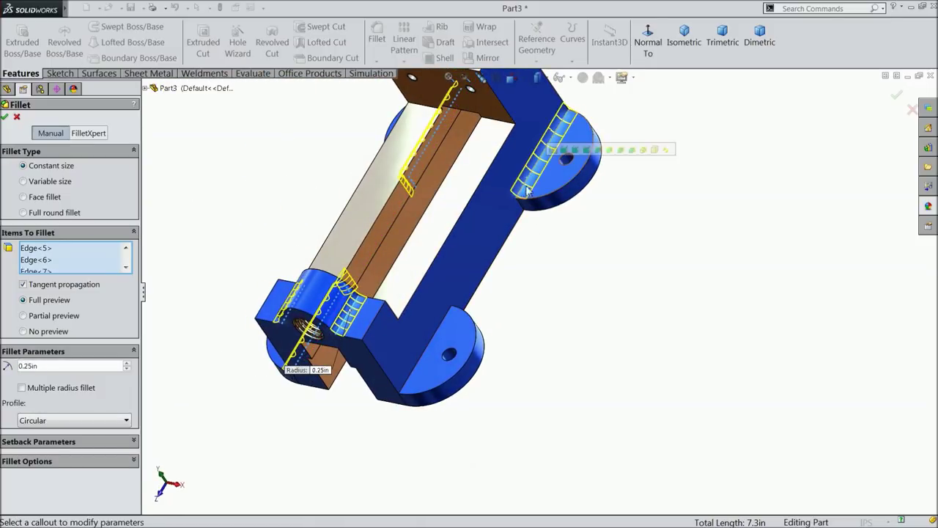
left_click(526, 192)
scroll(437, 323, "down", 4)
left_click(437, 317)
mouse_move(437, 316)
middle_mouse_down()
mouse_move(193, 486)
mouse_move(481, 297)
middle_mouse_up()
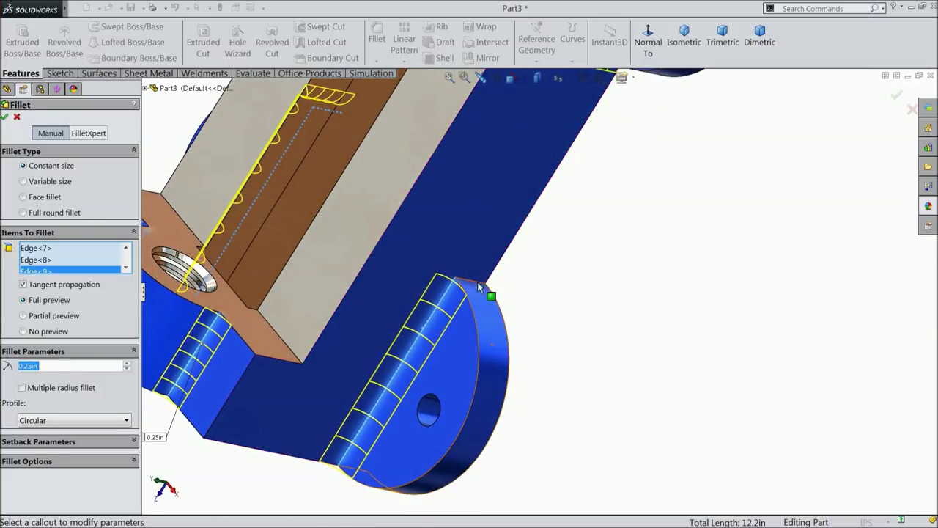
left_click(480, 297)
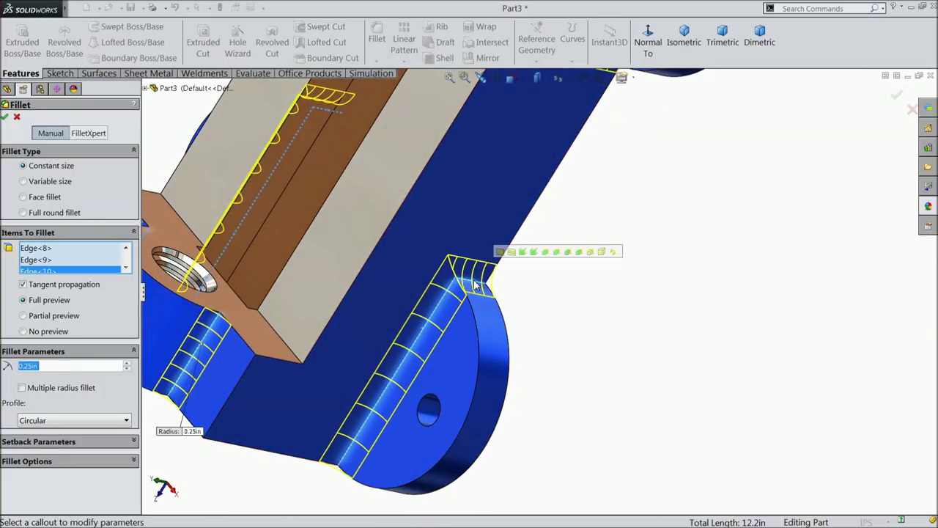
left_click(5, 118)
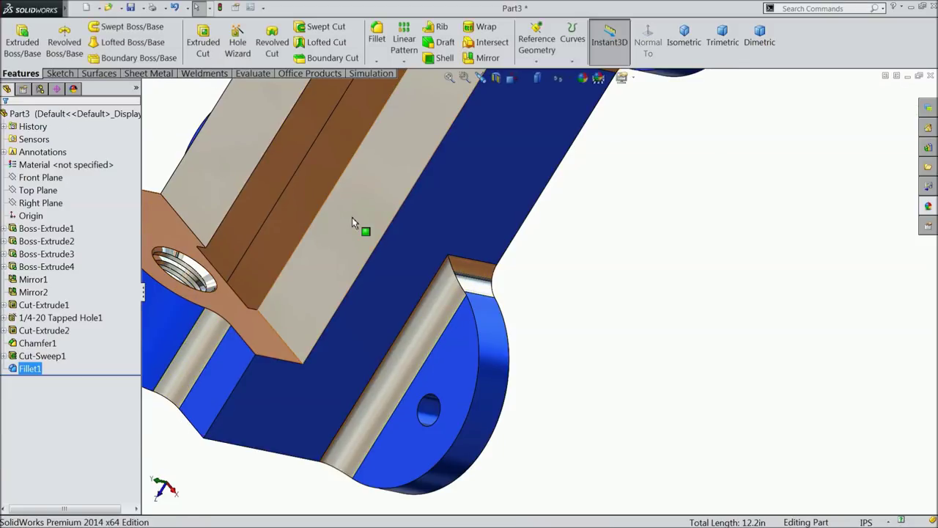
Colour the Fillet1 faces gloss blue from the Appearances library, then begin a second fillet.
key("f")
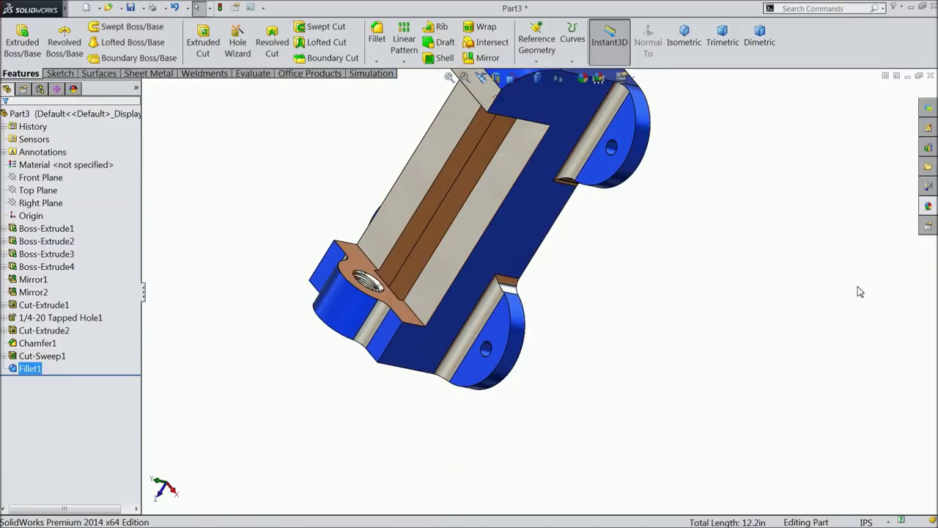
left_click(930, 209)
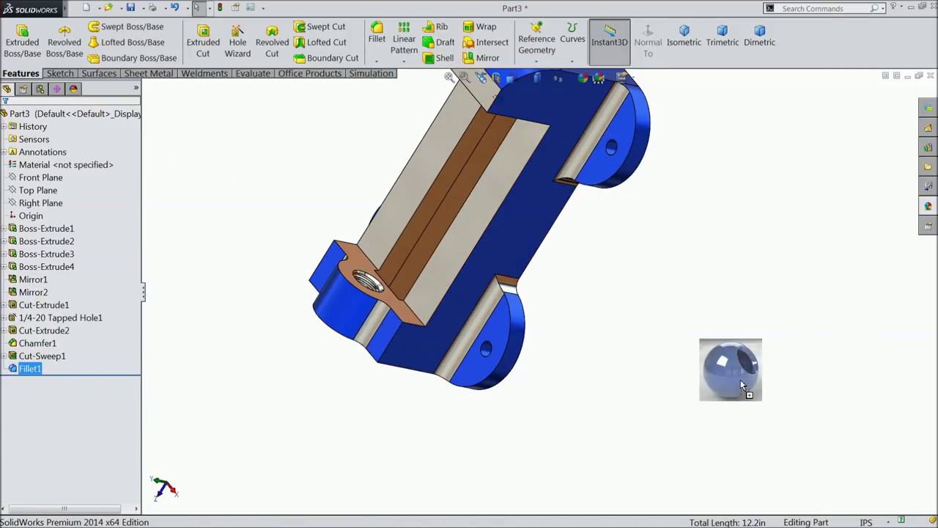
left_click_drag(842, 389, 476, 330)
middle_click_drag(650, 360, 697, 257)
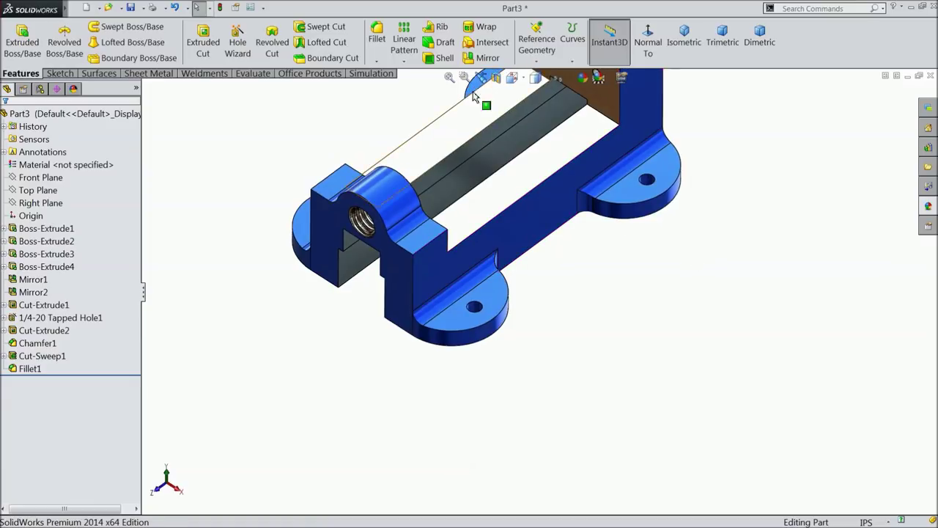
left_click(377, 48)
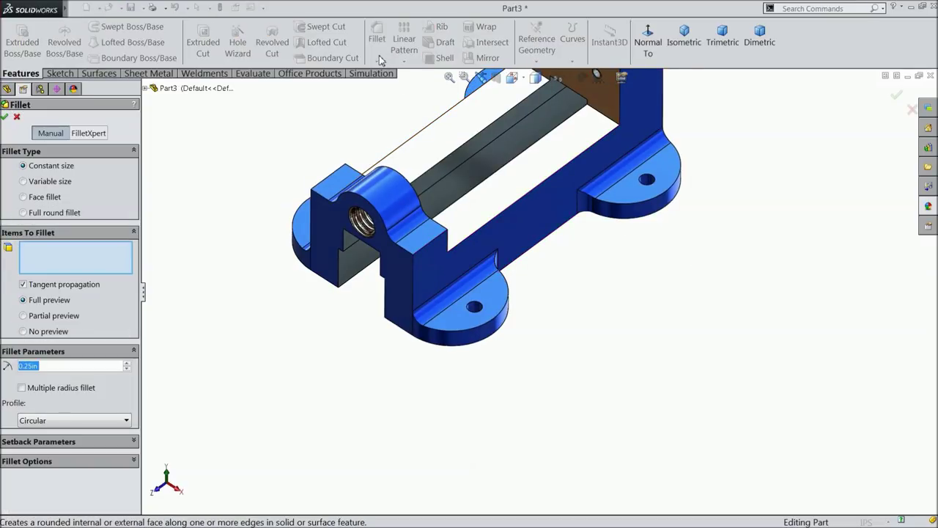
Set a 0.125 in radius and select the boss edge chains and the rear upright's edge chain.
type("0.125")
scroll(486, 237, "down", 2)
scroll(486, 237, "down", 2)
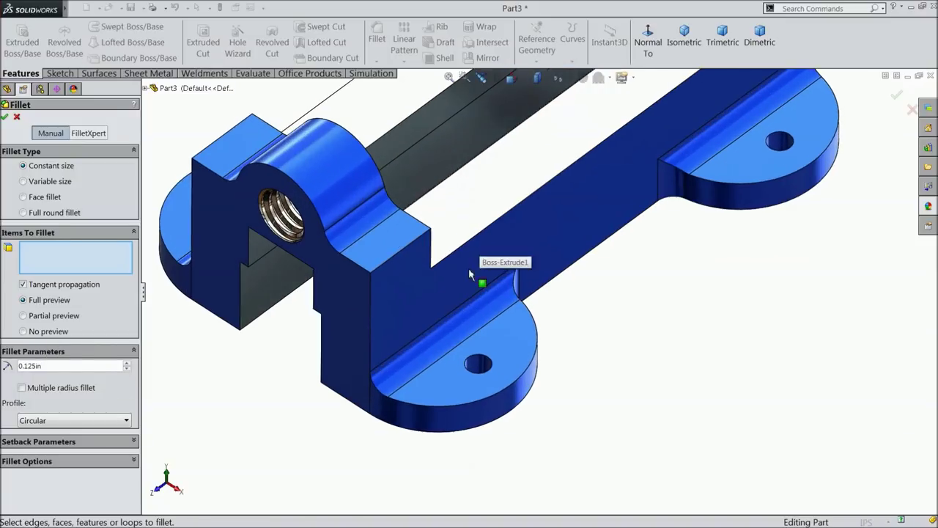
left_click(323, 226)
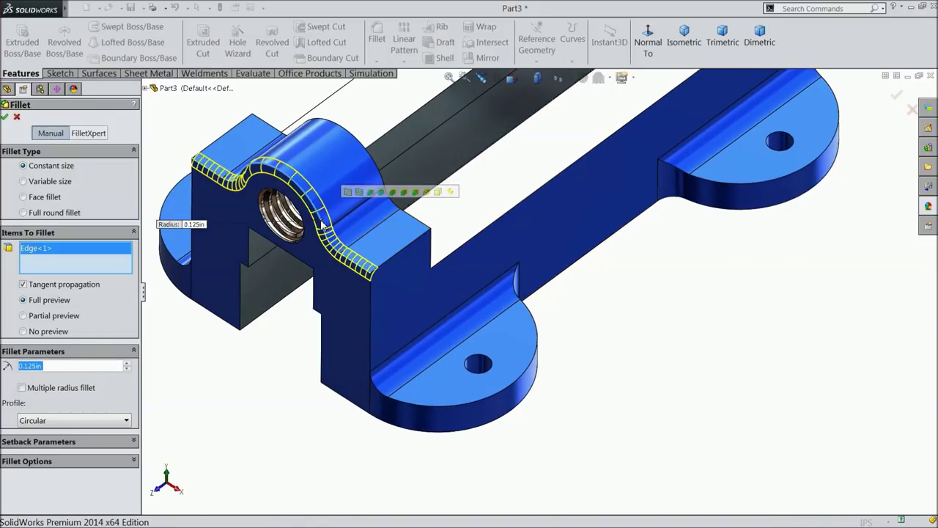
left_click(372, 340)
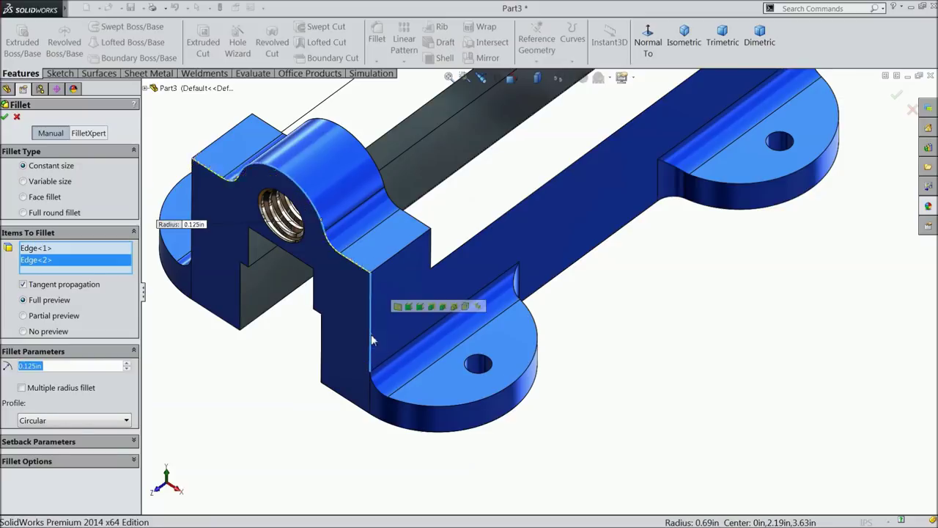
left_click(192, 242)
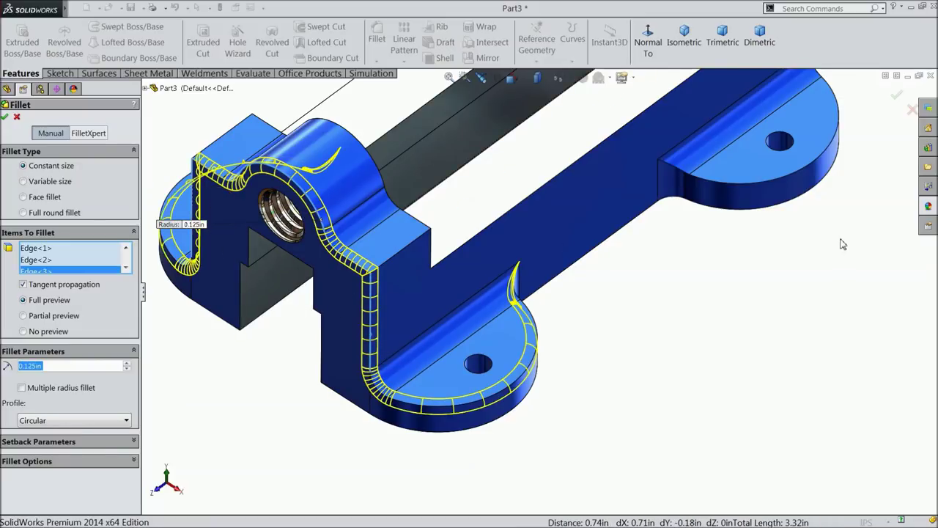
scroll(791, 229, "up", 2)
scroll(618, 225, "down", 3)
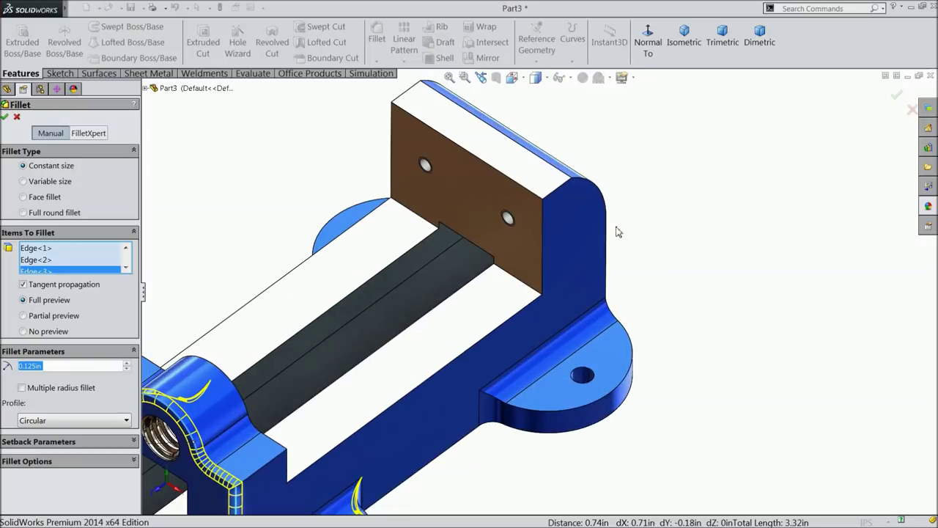
left_click(607, 246)
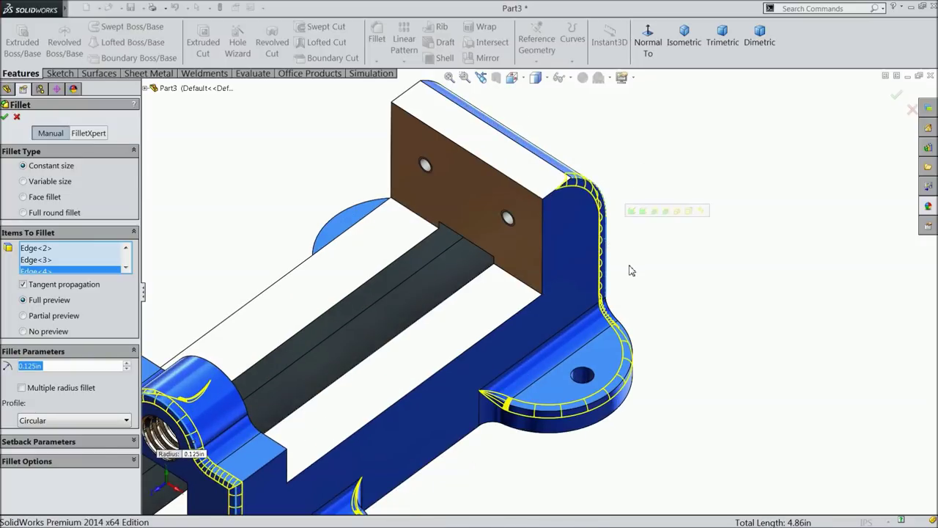
Add the vertical left edge chain from the front-left and confirm the 0.125 in fillet.
scroll(631, 271, "up", 3)
mouse_move(633, 259)
middle_mouse_down()
mouse_move(425, 437)
mouse_move(445, 447)
middle_mouse_up()
scroll(414, 440, "down", 4)
left_click(315, 305)
scroll(419, 294, "up", 2)
scroll(423, 293, "up", 2)
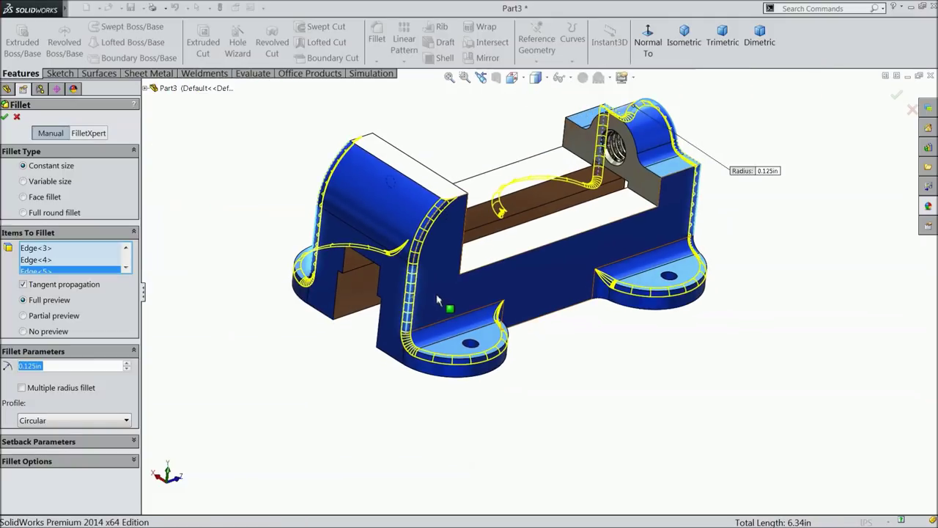
scroll(555, 261, "down", 1)
scroll(553, 268, "down", 1)
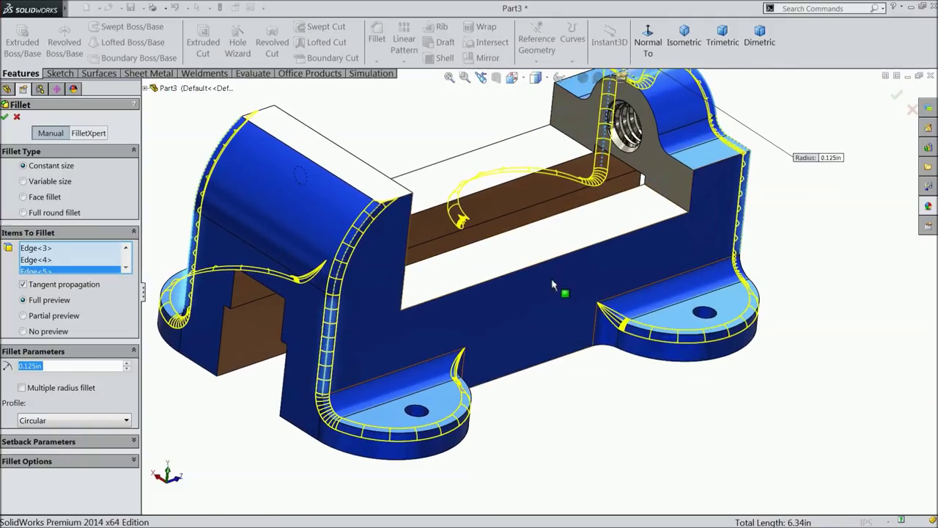
scroll(549, 282, "down", 1)
scroll(549, 293, "down", 1)
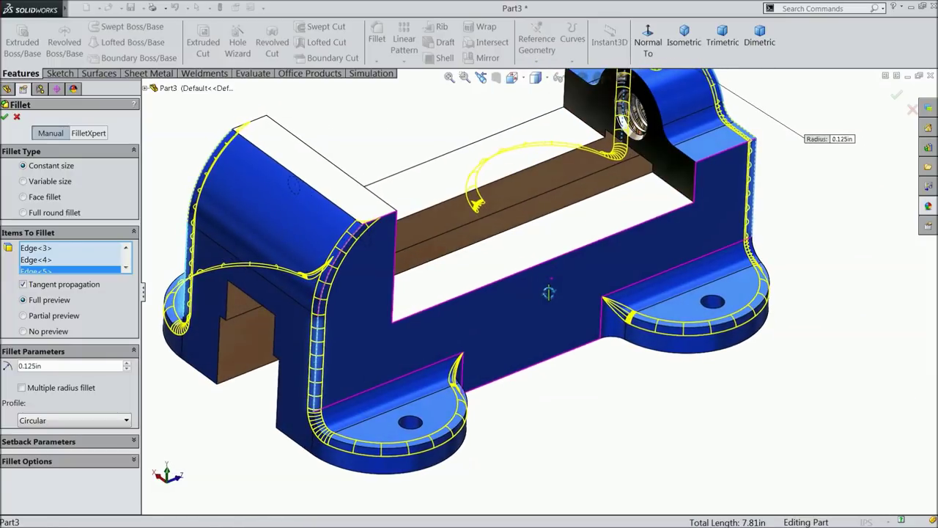
left_click(5, 117)
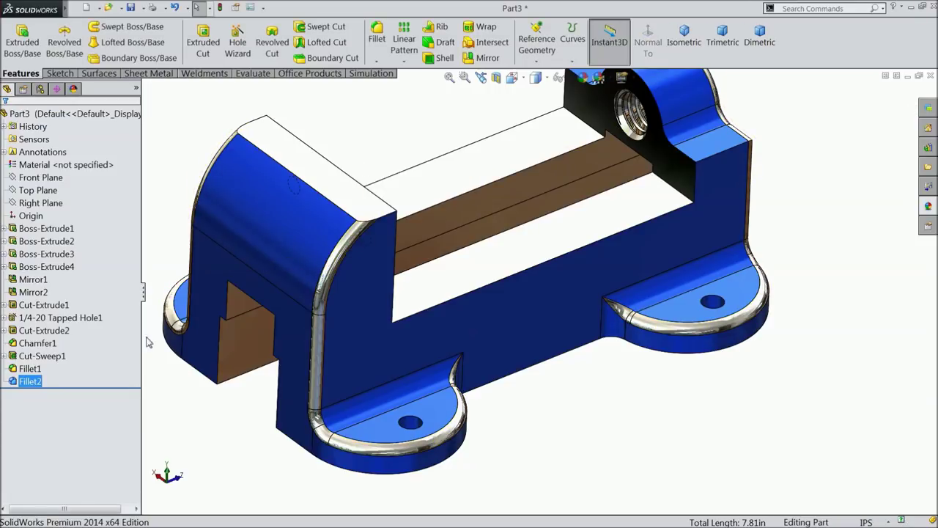
Colour the new fillets gloss blue and start another fillet feature.
left_click(931, 220)
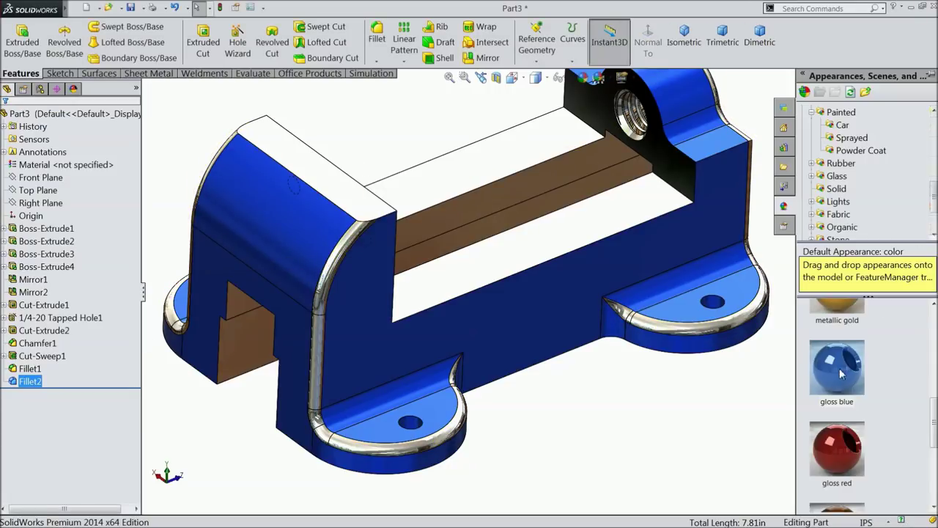
left_click_drag(841, 374, 742, 404)
mouse_move(692, 416)
middle_mouse_down()
mouse_move(682, 402)
mouse_move(653, 411)
middle_mouse_up()
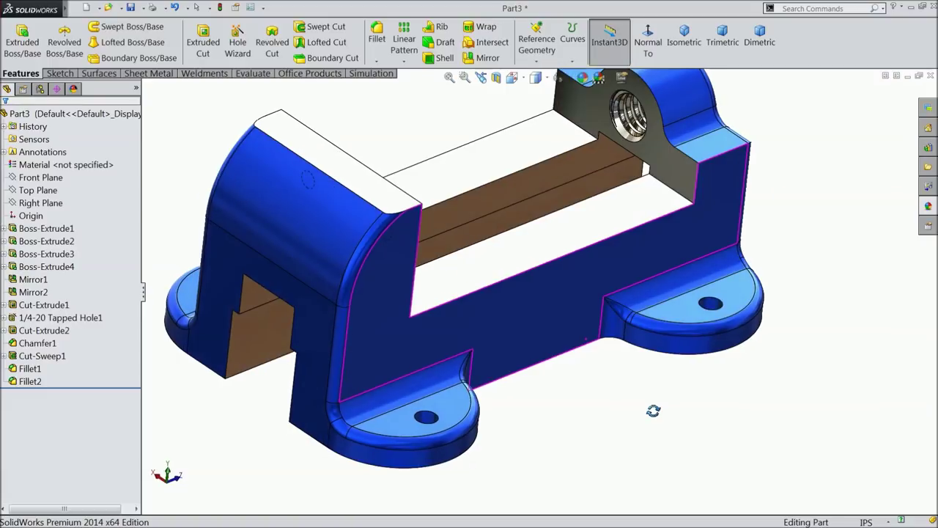
left_click(379, 44)
type("0.005")
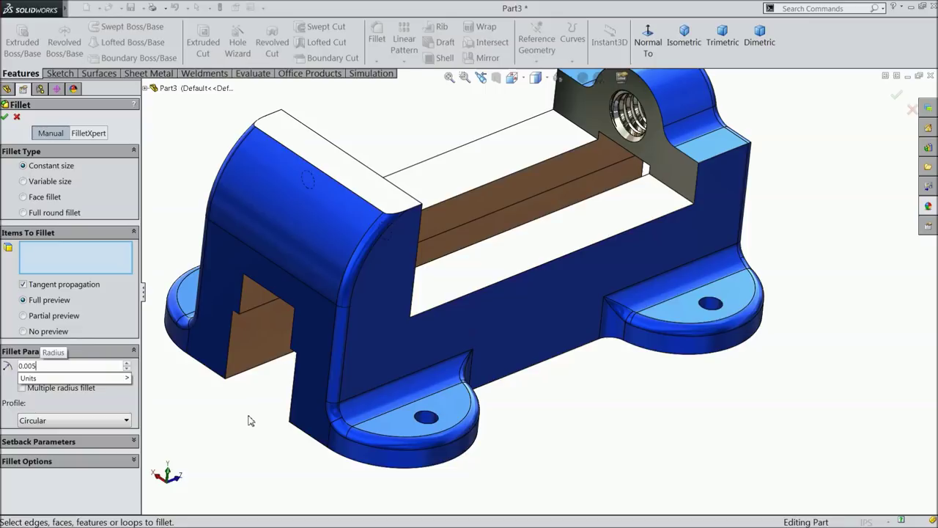
Select the underside, second face and both jaw faces, and apply the 0.005 in fillet.
middle_click_drag(249, 420, 519, 409)
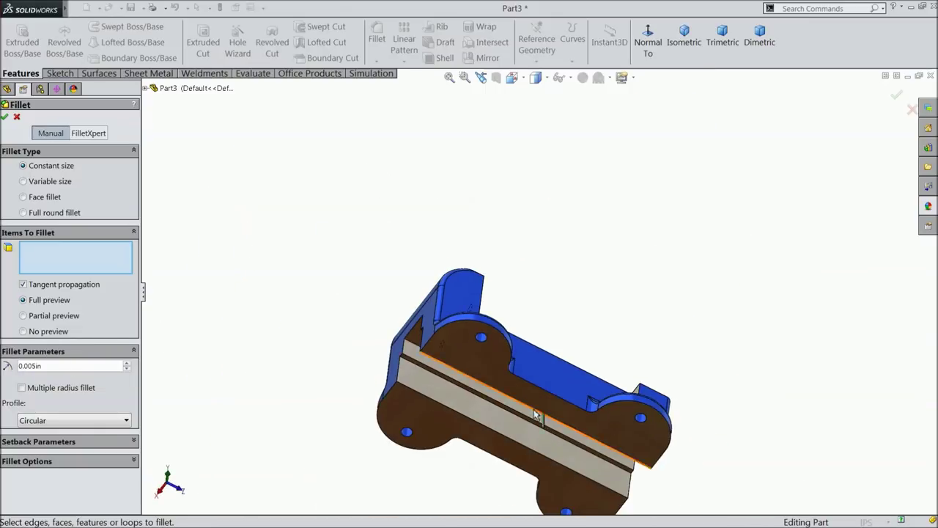
scroll(519, 408, "down", 3)
left_click(498, 348)
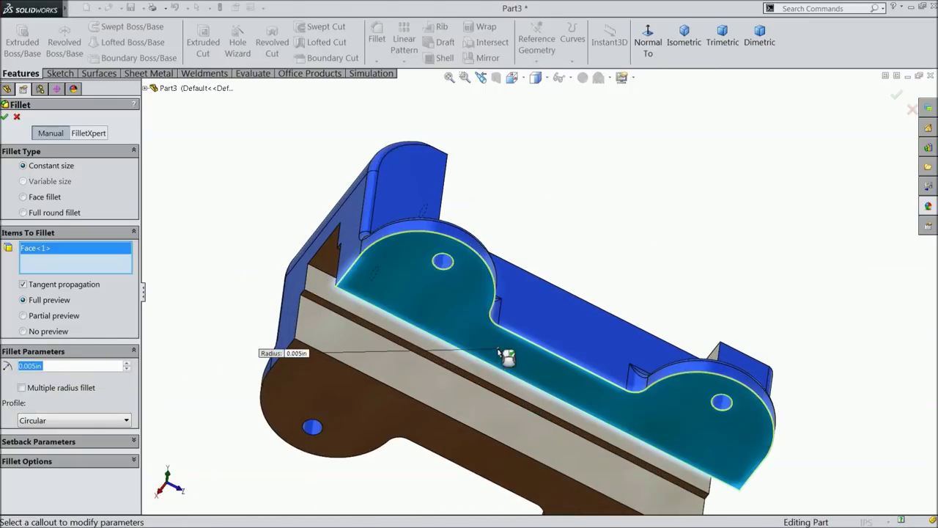
left_click(362, 431)
scroll(415, 374, "up", 3)
mouse_move(415, 375)
middle_mouse_down()
mouse_move(528, 429)
mouse_move(549, 426)
middle_mouse_up()
scroll(549, 425, "down", 3)
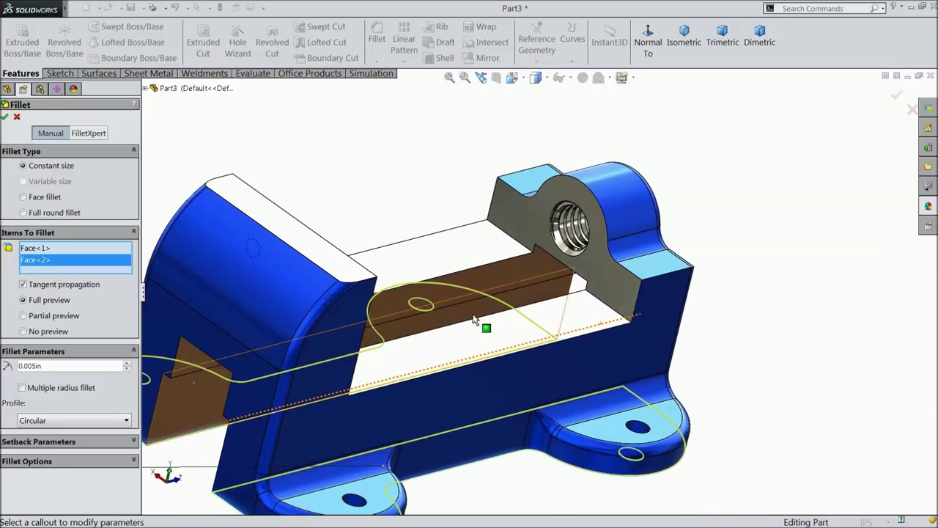
left_click(612, 286)
mouse_move(528, 318)
middle_mouse_down()
mouse_move(462, 333)
mouse_move(318, 295)
middle_mouse_up()
left_click(295, 280)
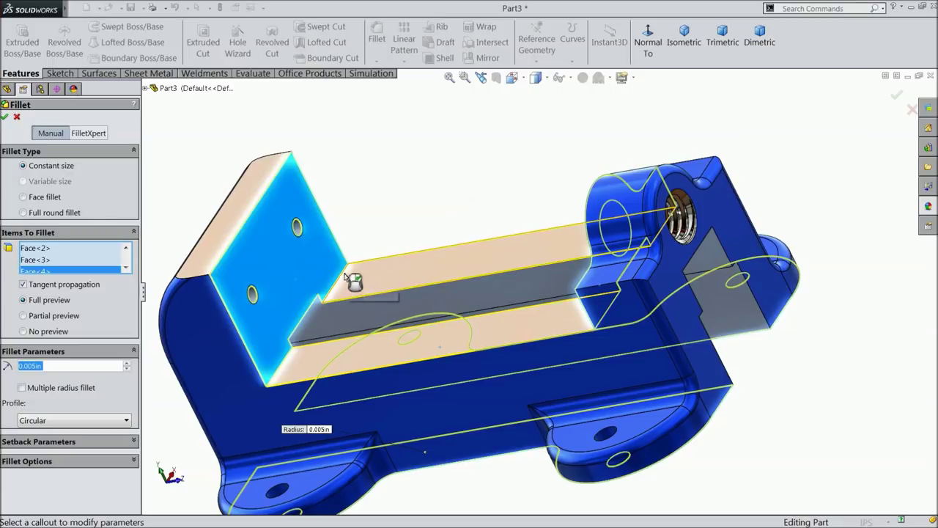
left_click(4, 117)
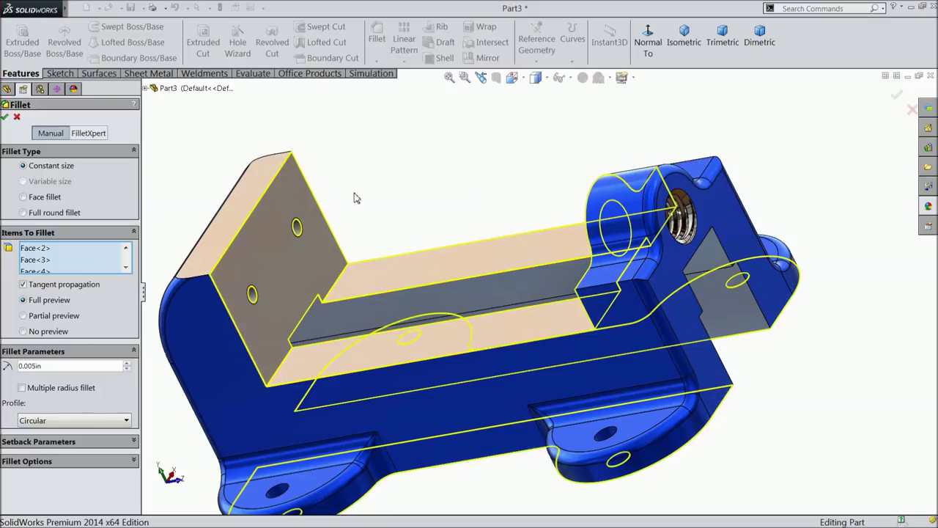
key("Return")
Switch to the isometric view and tilt the vise to a lower frontal angle.
mouse_move(413, 252)
middle_mouse_down()
mouse_move(430, 195)
mouse_move(501, 200)
mouse_move(484, 203)
mouse_move(490, 157)
mouse_move(484, 211)
mouse_move(485, 178)
mouse_move(500, 183)
mouse_move(477, 189)
mouse_move(481, 199)
mouse_move(494, 180)
mouse_move(461, 166)
mouse_move(461, 213)
mouse_move(476, 184)
middle_mouse_up()
left_click(684, 41)
mouse_move(598, 336)
middle_mouse_down()
mouse_move(589, 352)
mouse_move(580, 297)
middle_mouse_up()
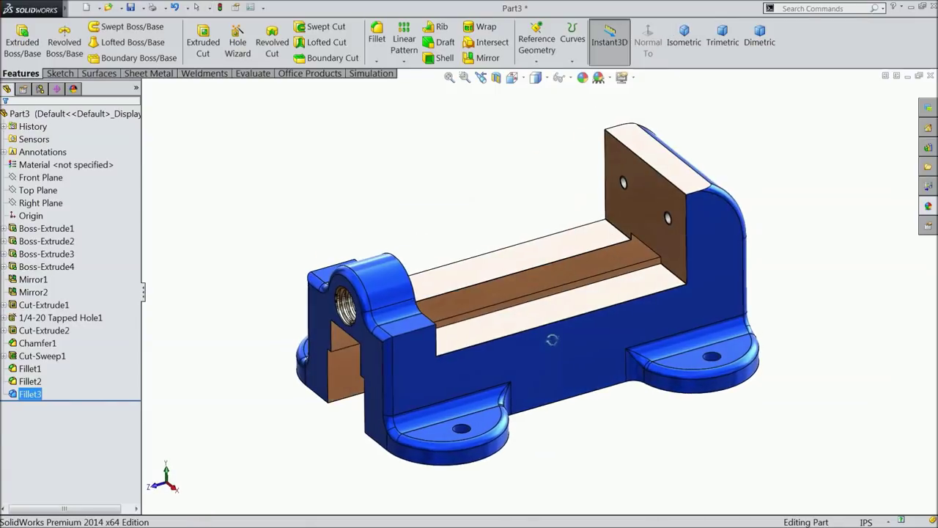
Turn the vise to face front, then open Save As and go to the Desktop.
scroll(613, 342, "down", 2)
scroll(609, 350, "down", 2)
mouse_move(610, 349)
middle_mouse_down()
mouse_move(597, 335)
mouse_move(587, 342)
mouse_move(563, 330)
mouse_move(557, 312)
middle_mouse_up()
scroll(587, 342, "up", 2)
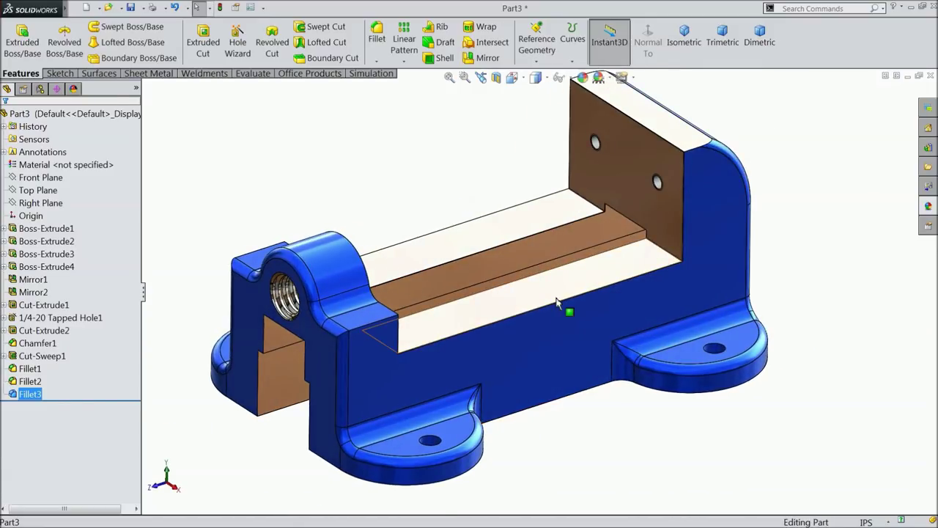
scroll(562, 308, "down", 2)
left_click(130, 7)
left_click(348, 210)
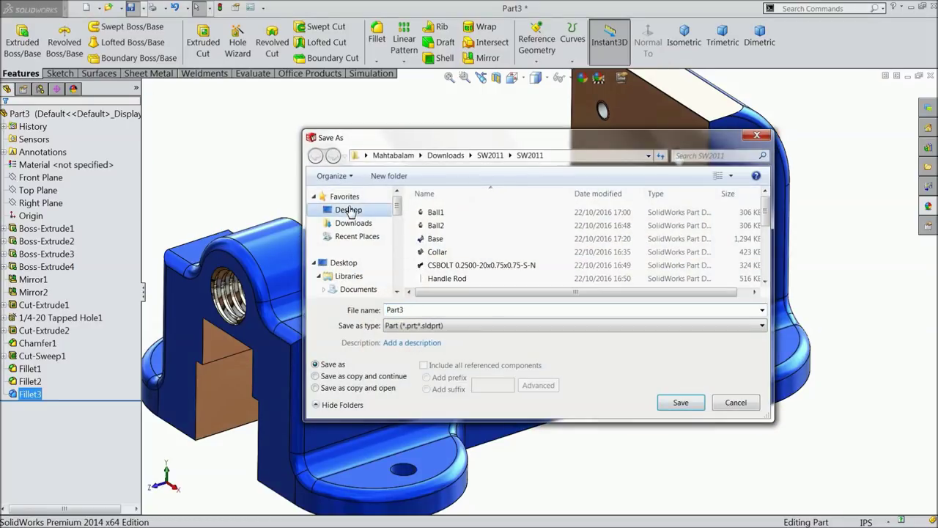
Create a new folder named 'Bench Vice' on the Desktop.
left_click(389, 176)
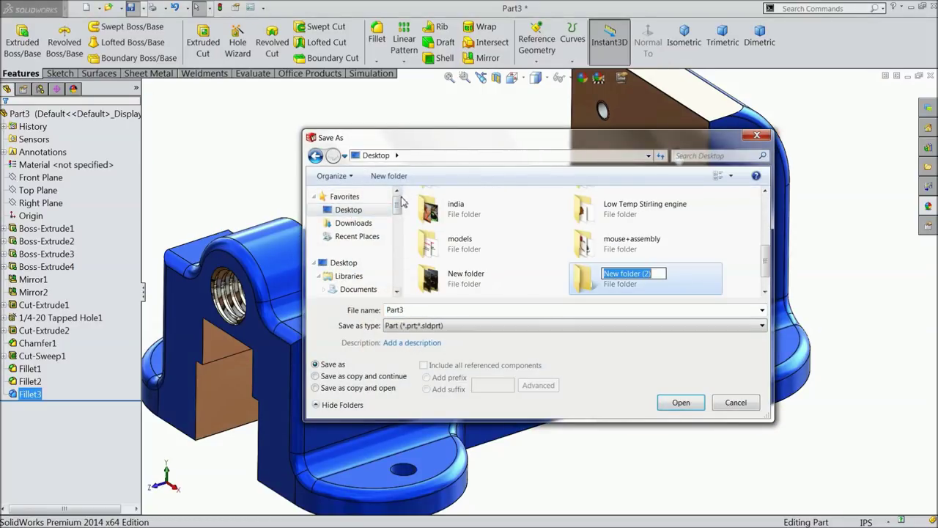
type("Benc")
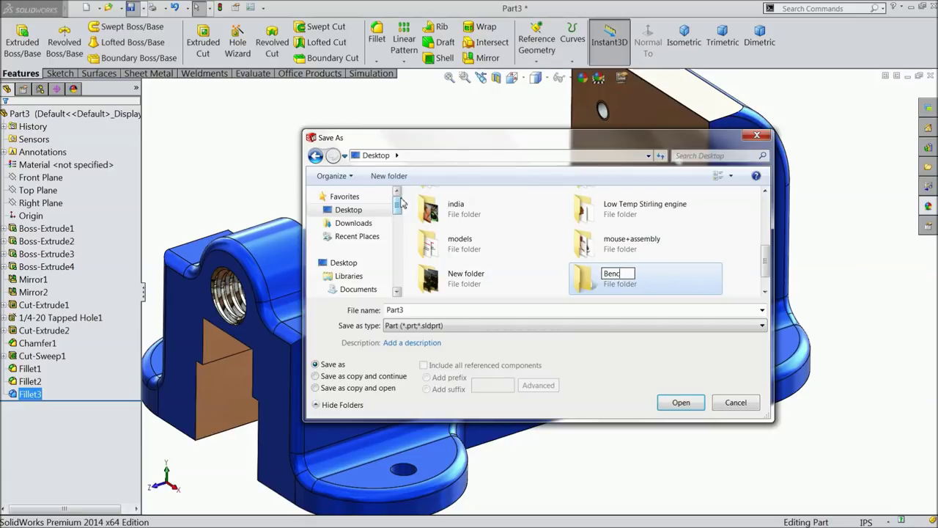
type("h Vice")
key("Return")
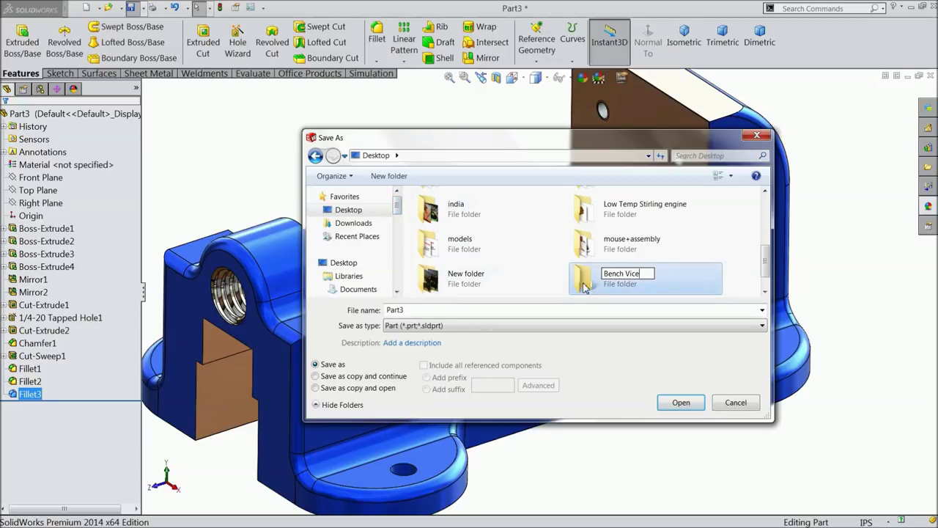
Save the part as '1.Base' in the Bench Vice folder and refit the view.
left_click(425, 312)
type("1.Base")
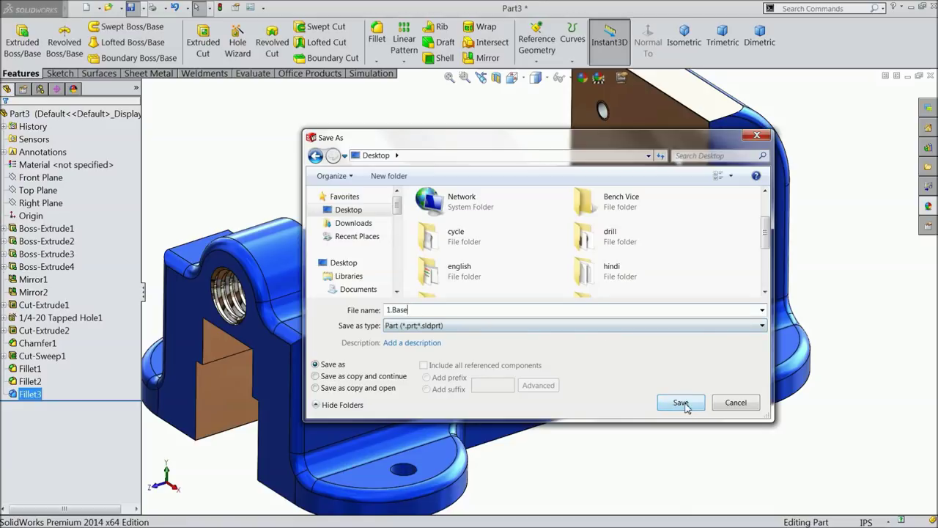
left_click(681, 402)
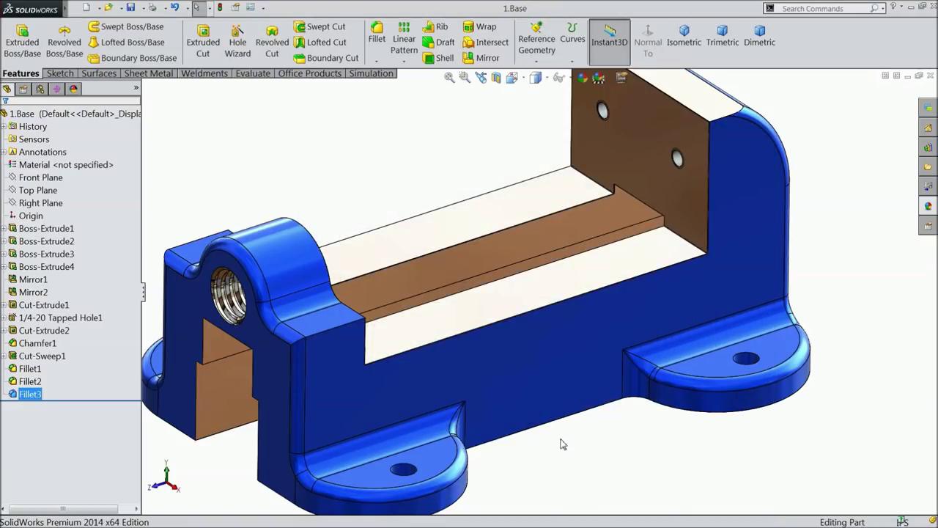
key("f")
middle_click_drag(560, 435, 566, 434)
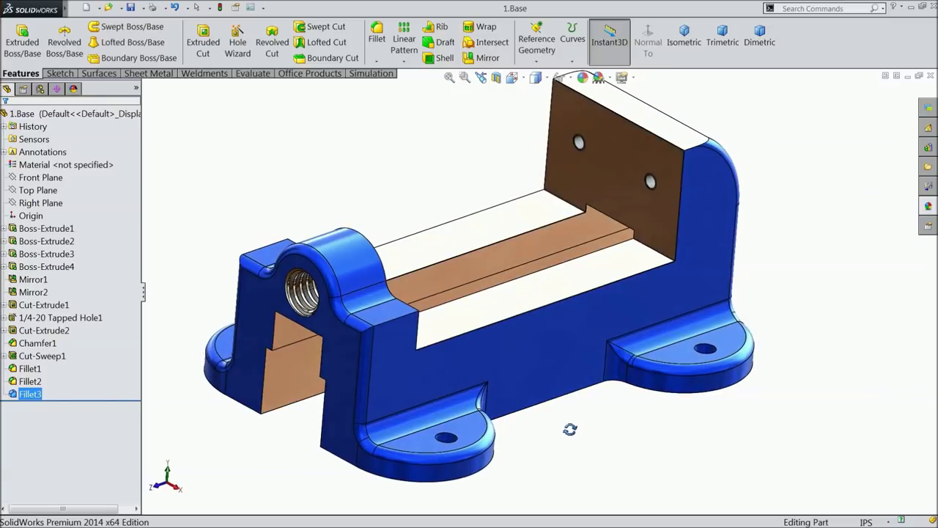